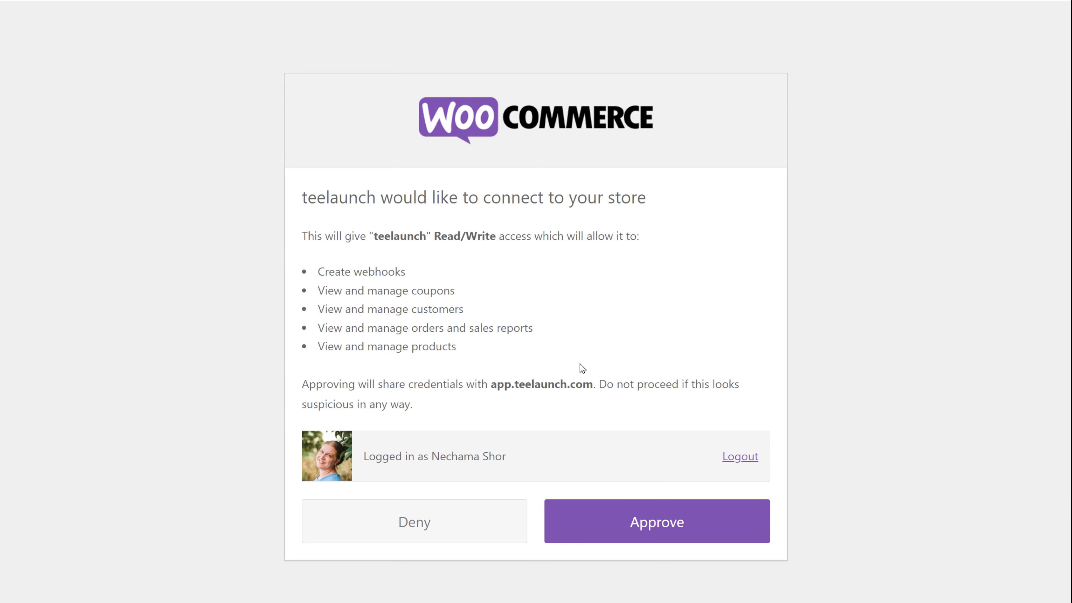
Approve teelaunch's Read/Write access request to connect it to the WooCommerce store
click(679, 525)
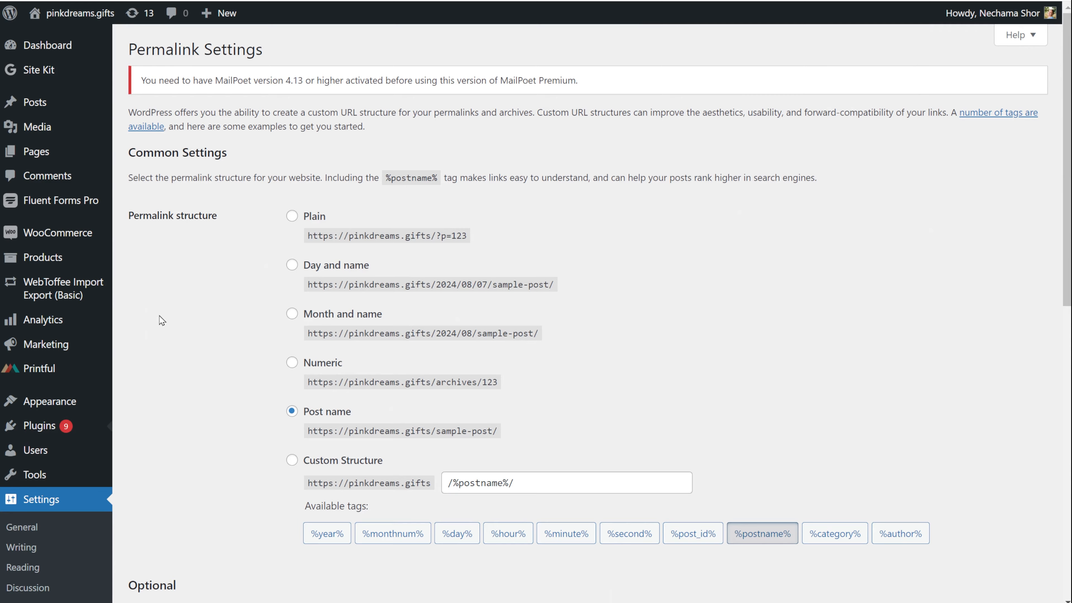
Upload the woocommerce_plugin.zip file as a new plugin and install it
click(257, 50)
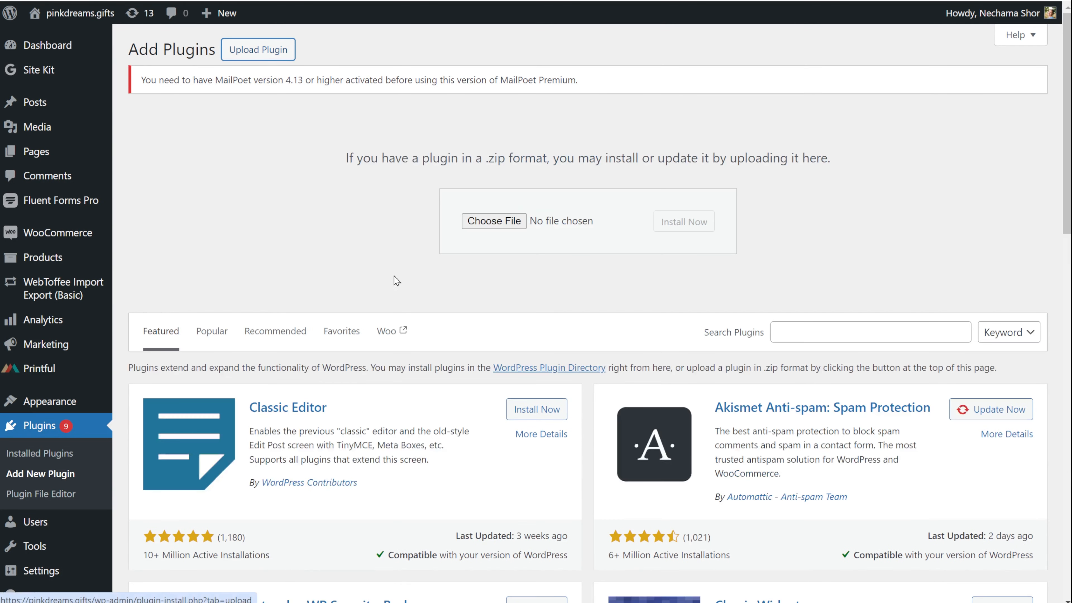
click(508, 226)
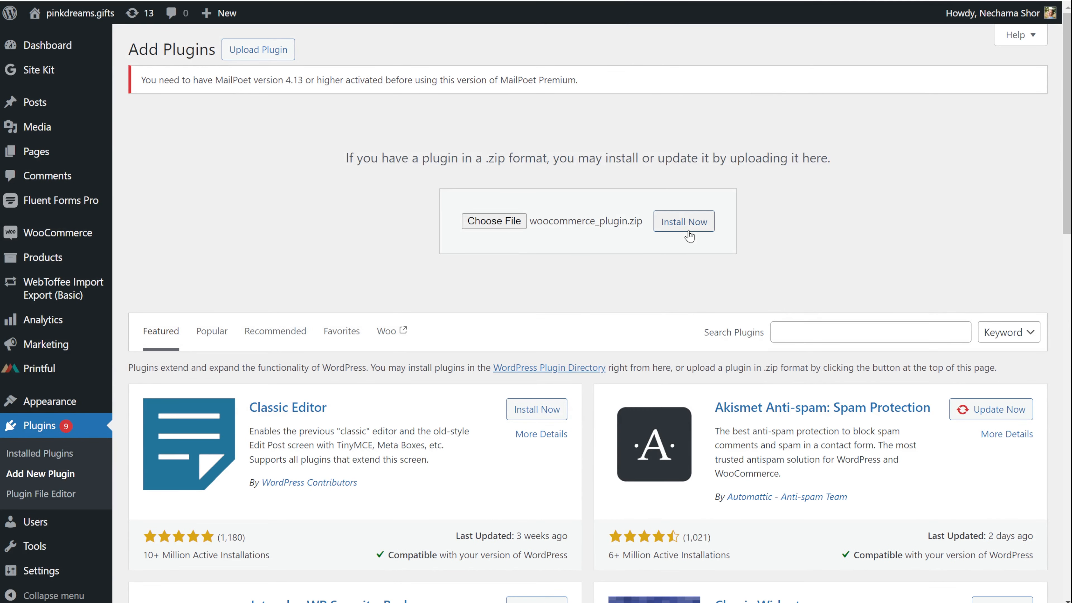
click(687, 231)
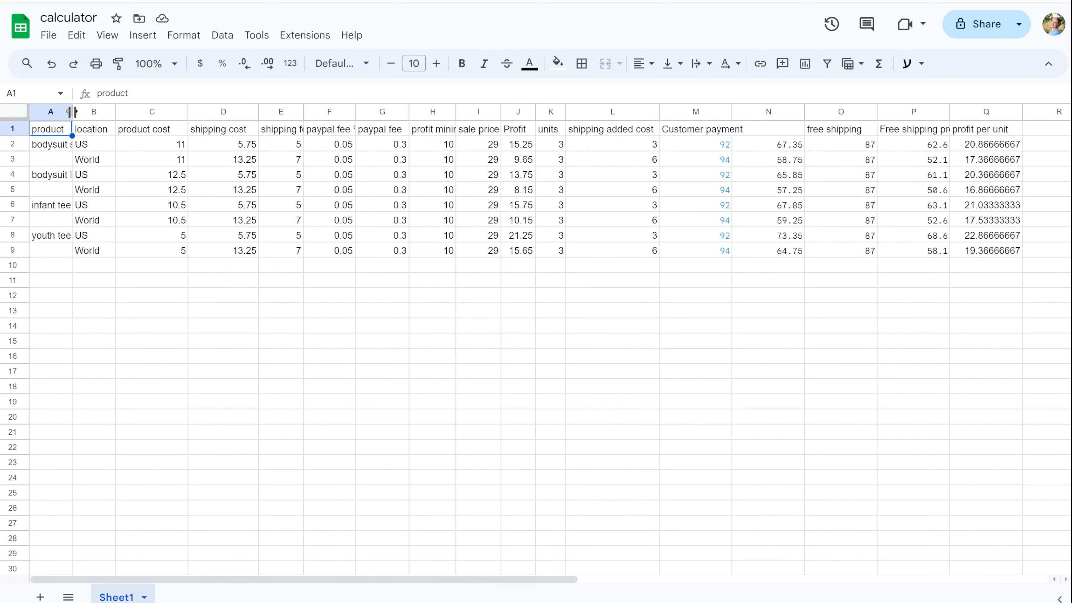
Widen column A of the calculator sheet and check the I2 sale price and M2 payment formula
drag(73, 112, 136, 112)
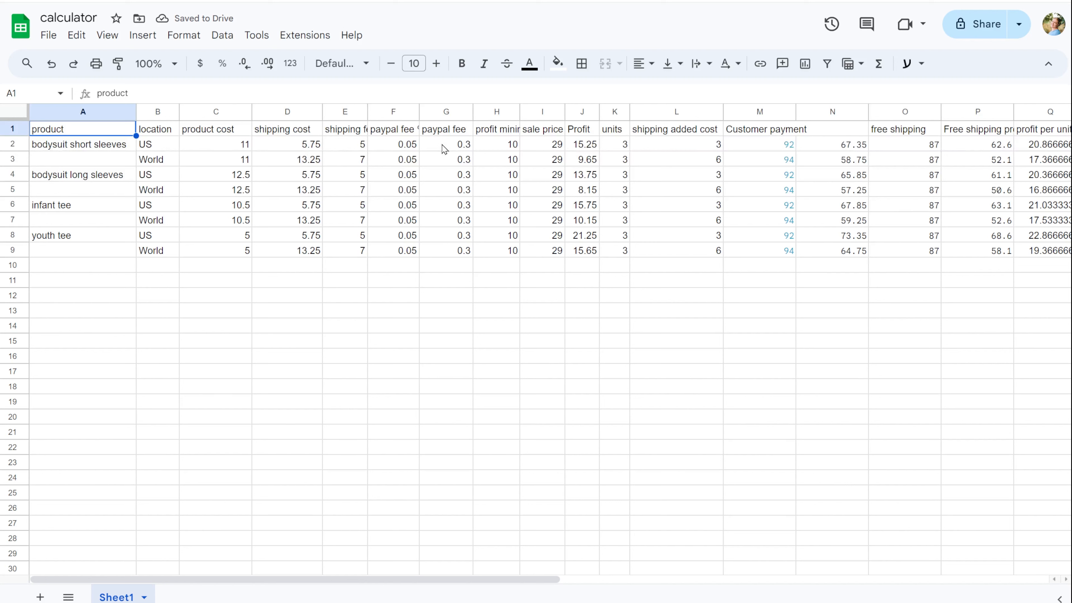
click(557, 148)
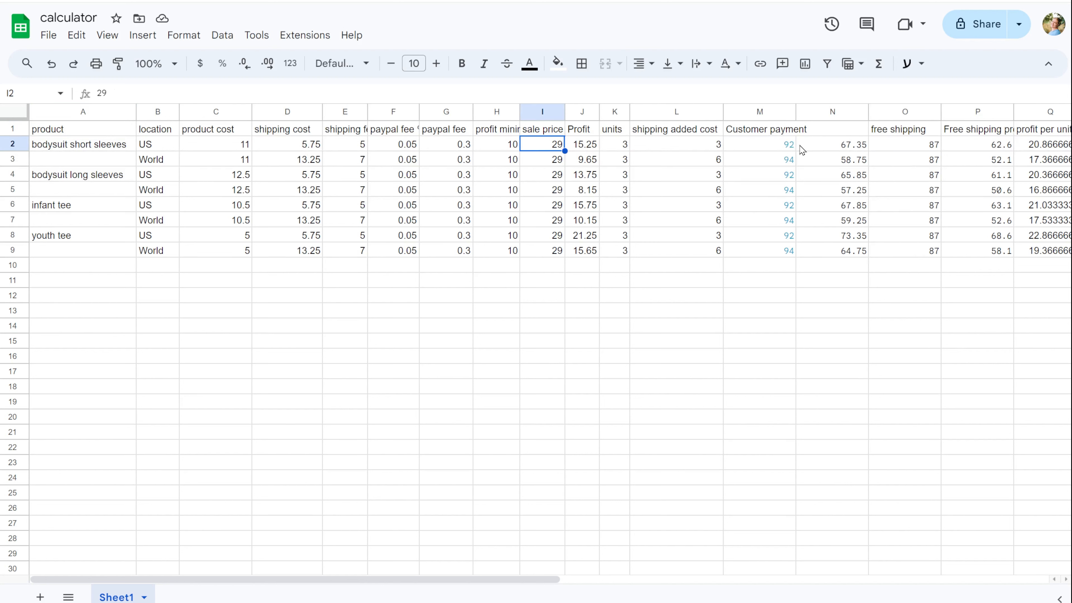
click(776, 149)
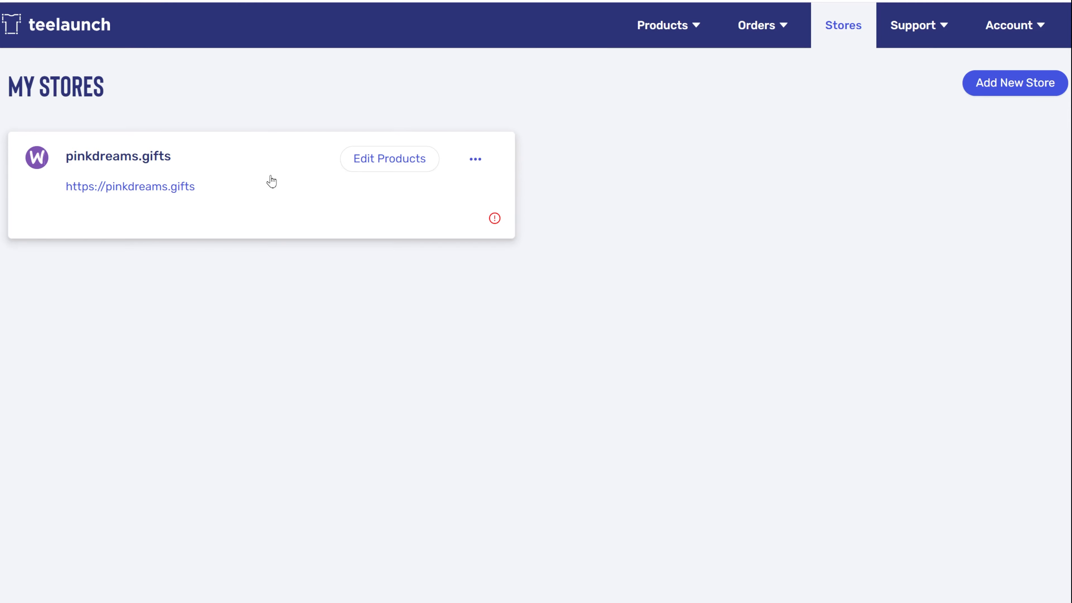
click(647, 90)
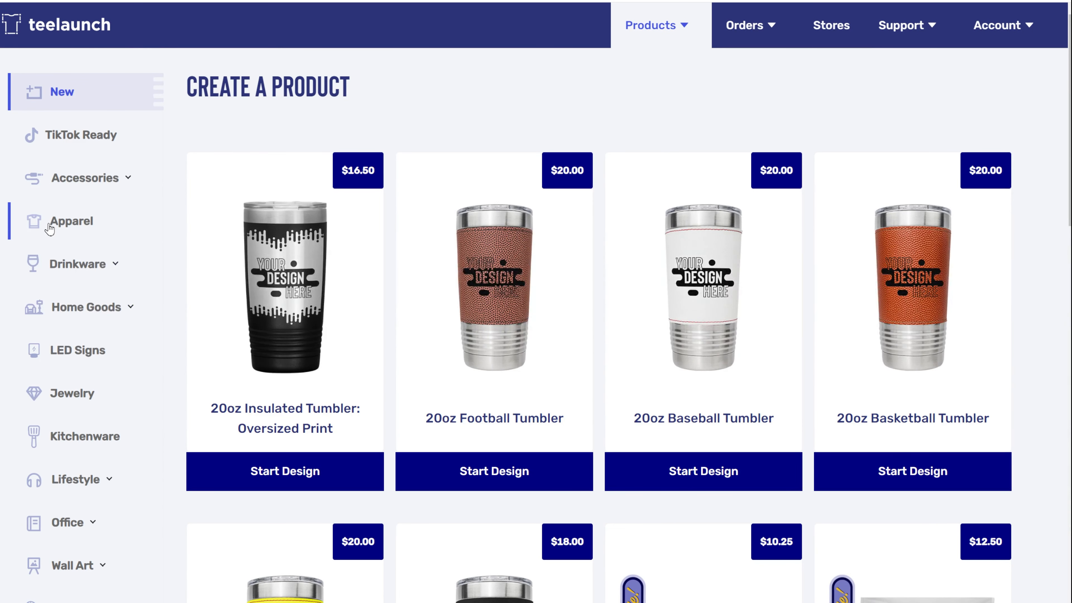
Start a Rabbit Skins Baby Bodysuit design from the Apparel catalogue for the pinkdreams.gifts store
click(49, 228)
scroll(779, 510, down, 20)
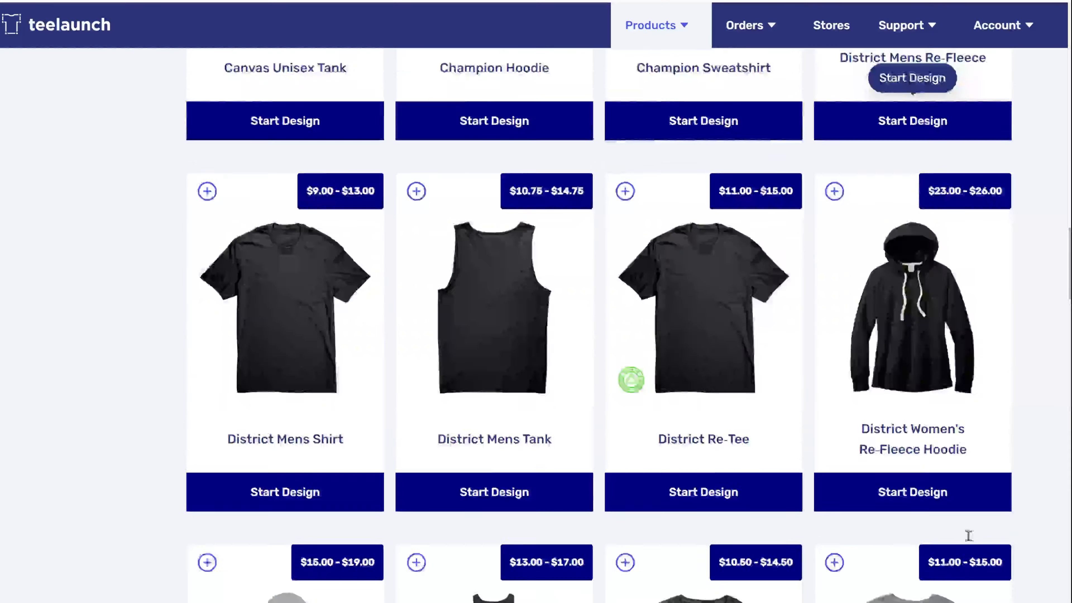
scroll(962, 532, down, 20)
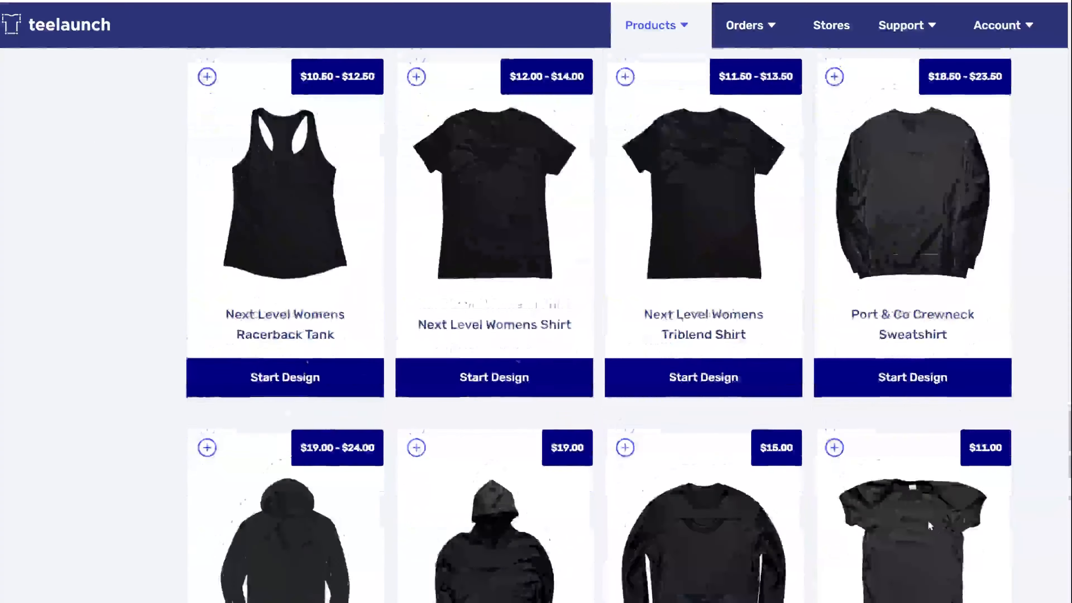
scroll(927, 519, down, 10)
click(916, 251)
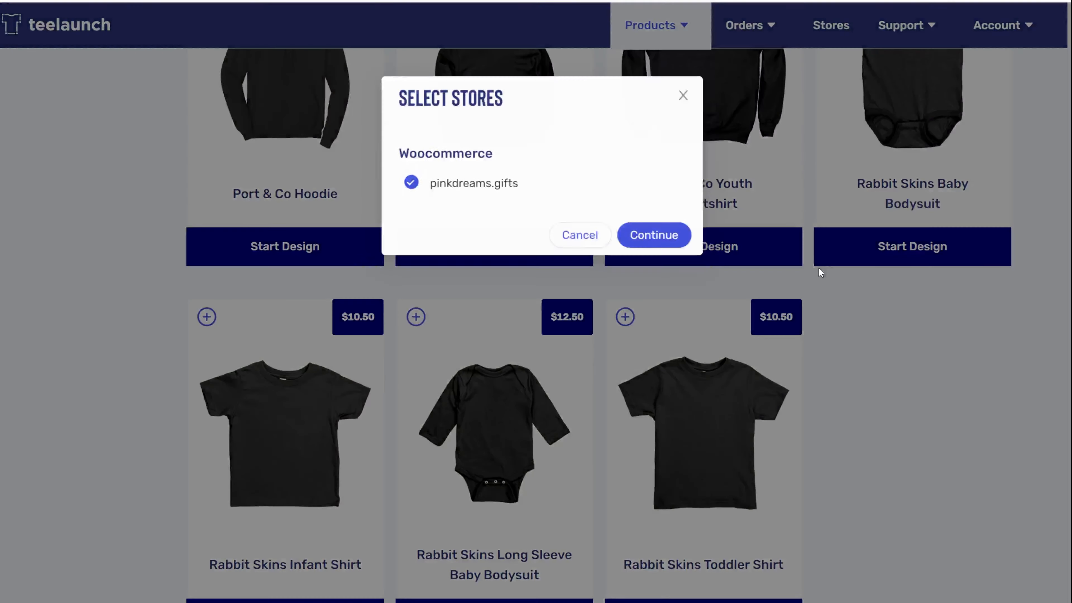
click(650, 236)
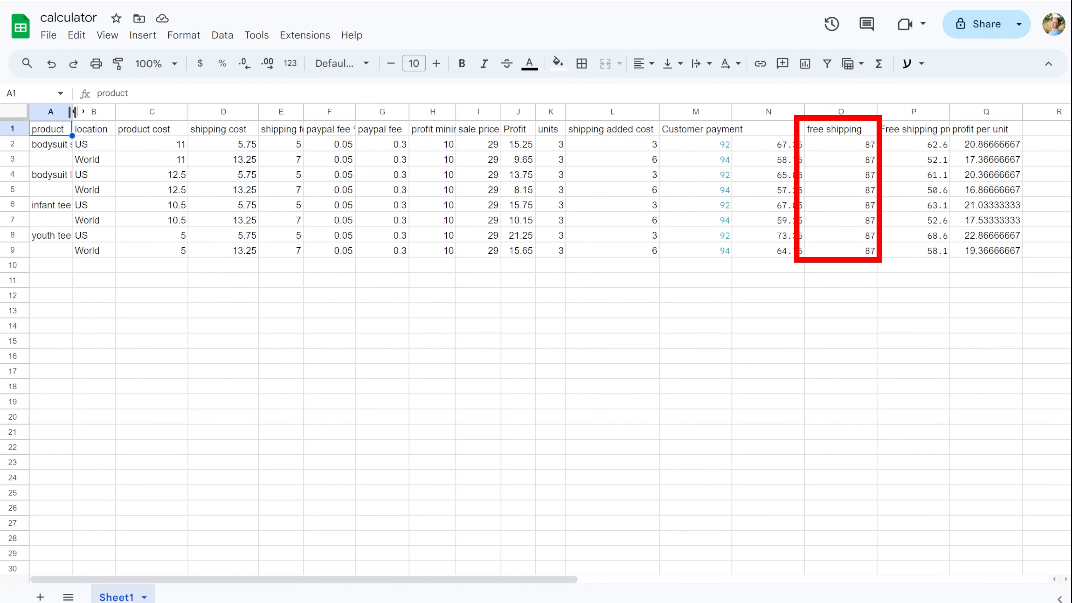
Widen column A to show full product names and select the sale price in cell I2
drag(74, 112, 136, 111)
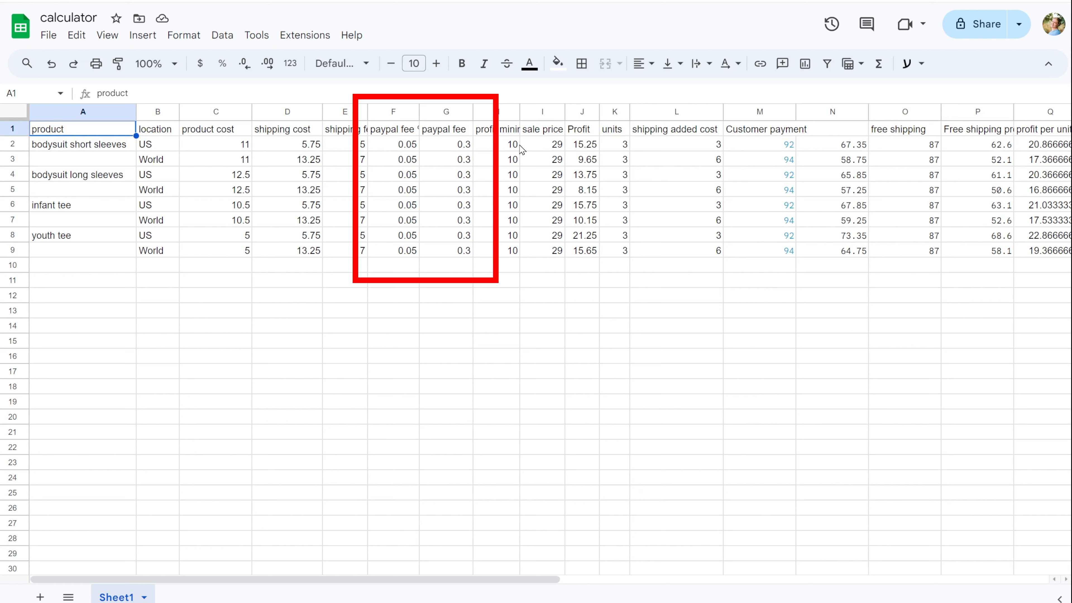
click(557, 145)
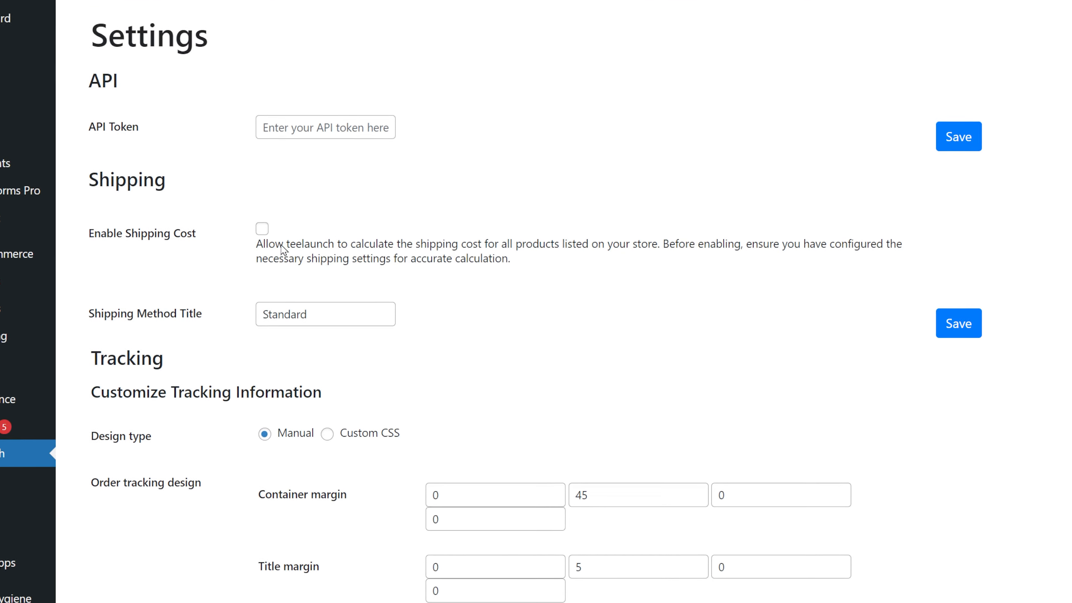
Tick and then untick Enable Shipping Cost so teelaunch's shipping calculation stays disabled
click(249, 227)
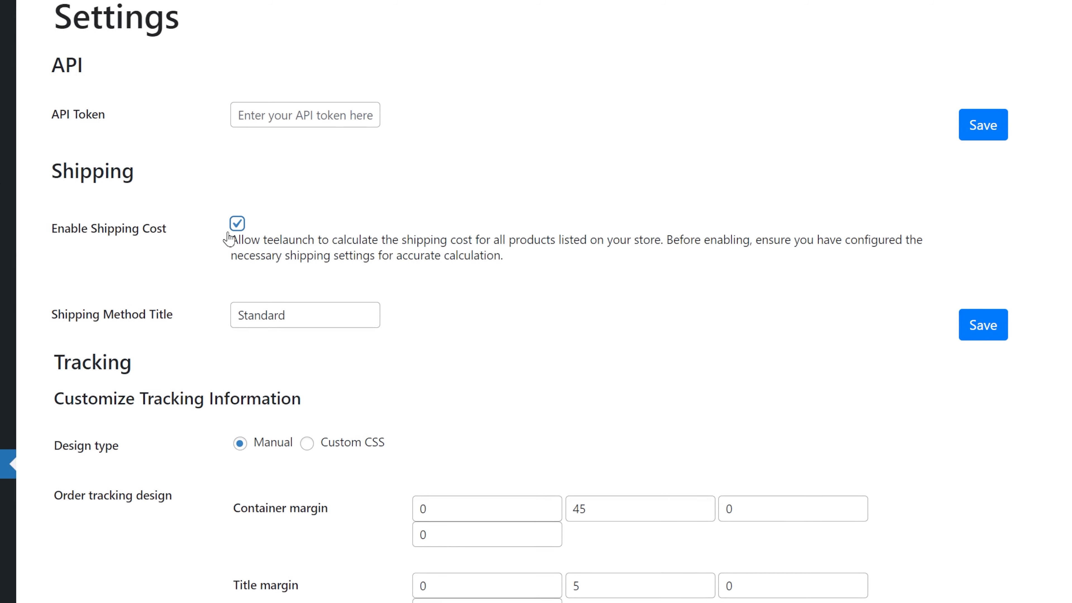
click(224, 222)
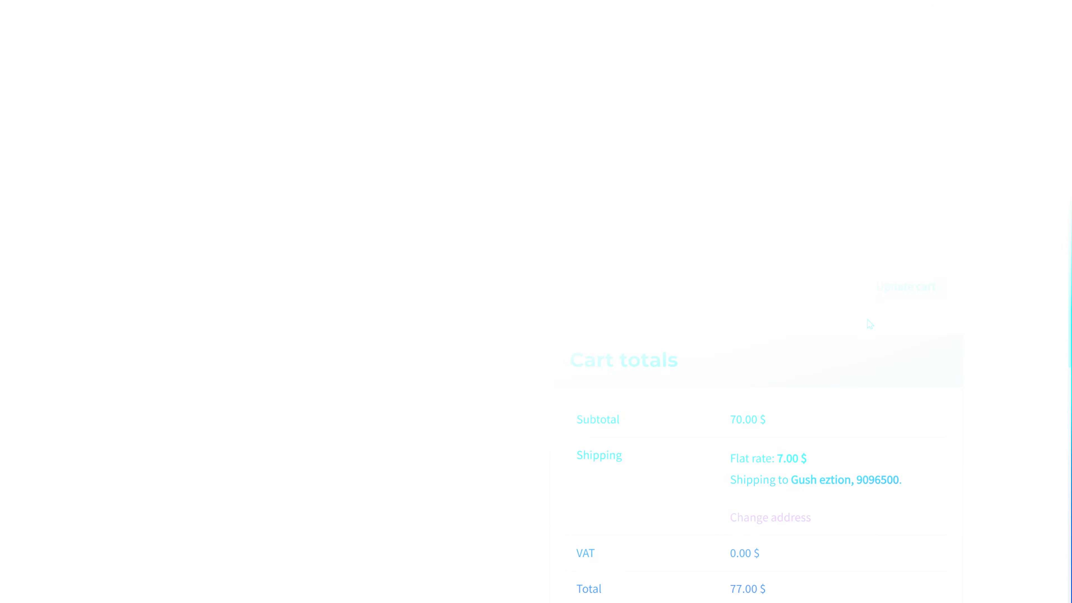
Change the bodysuit quantity from 2 to 3 and update the cart
drag(727, 464, 816, 467)
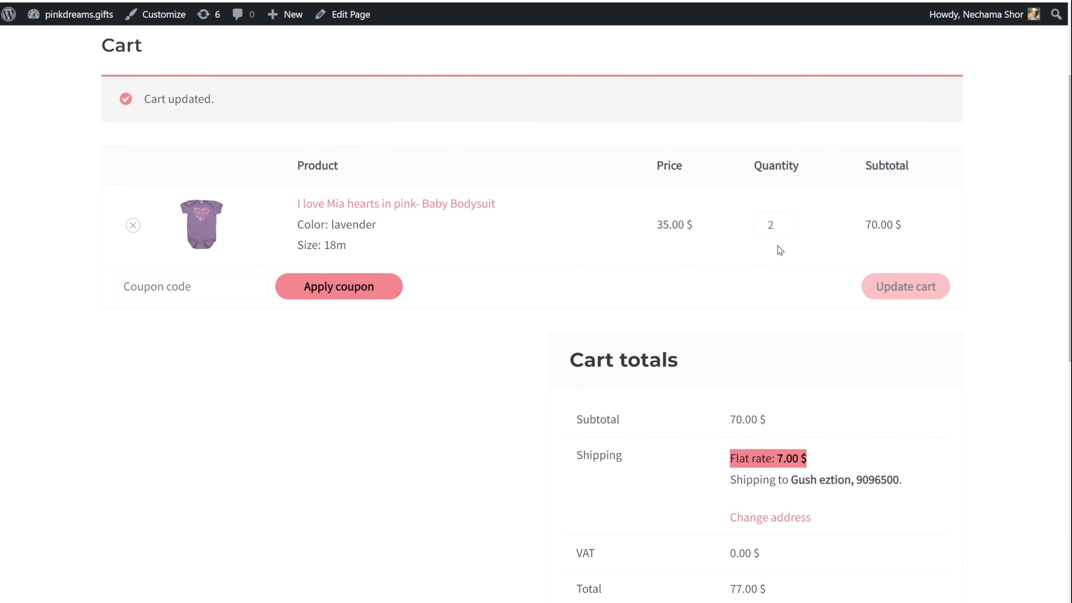
drag(776, 226, 759, 228)
text(3)
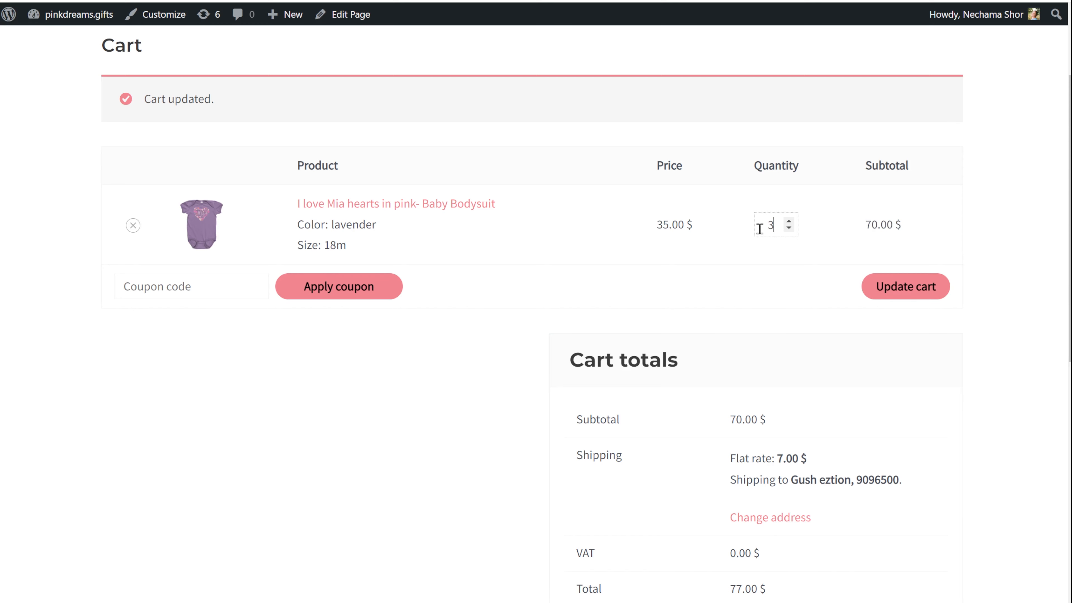
click(912, 286)
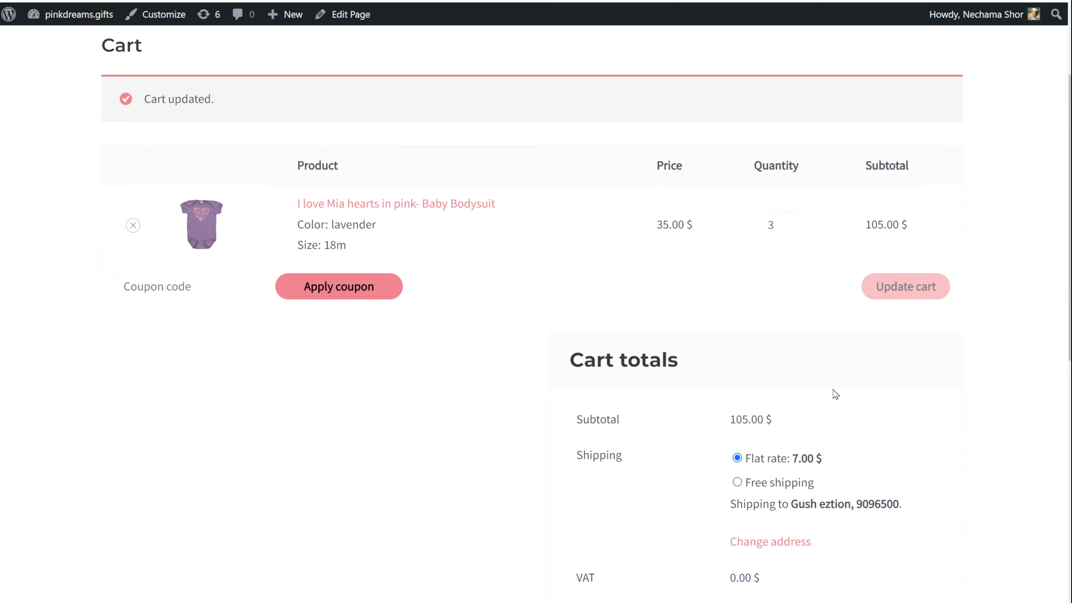
Switch the cart's shipping to Free shipping, then back to Flat rate
click(741, 486)
scroll(667, 540, down, 3)
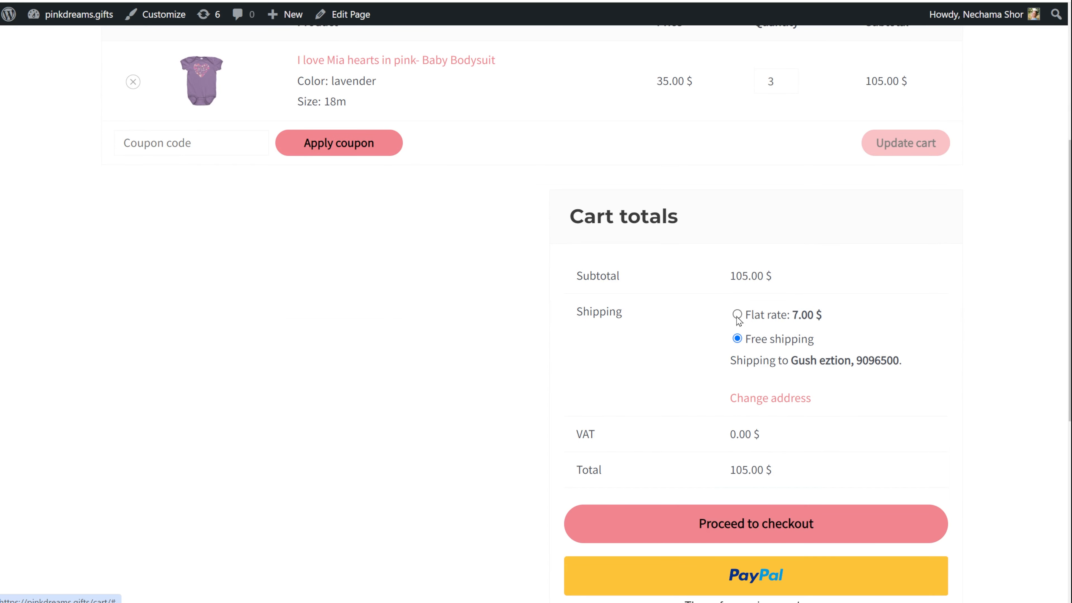
click(737, 315)
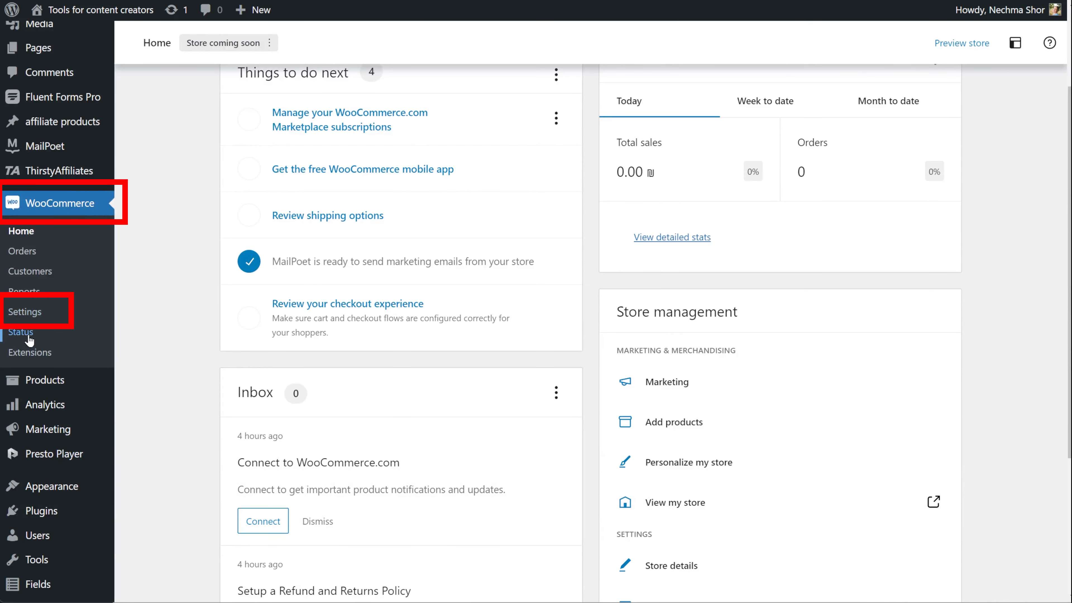
Start a new shipping zone in WooCommerce Shipping settings, naming it 'US'
click(31, 315)
click(273, 104)
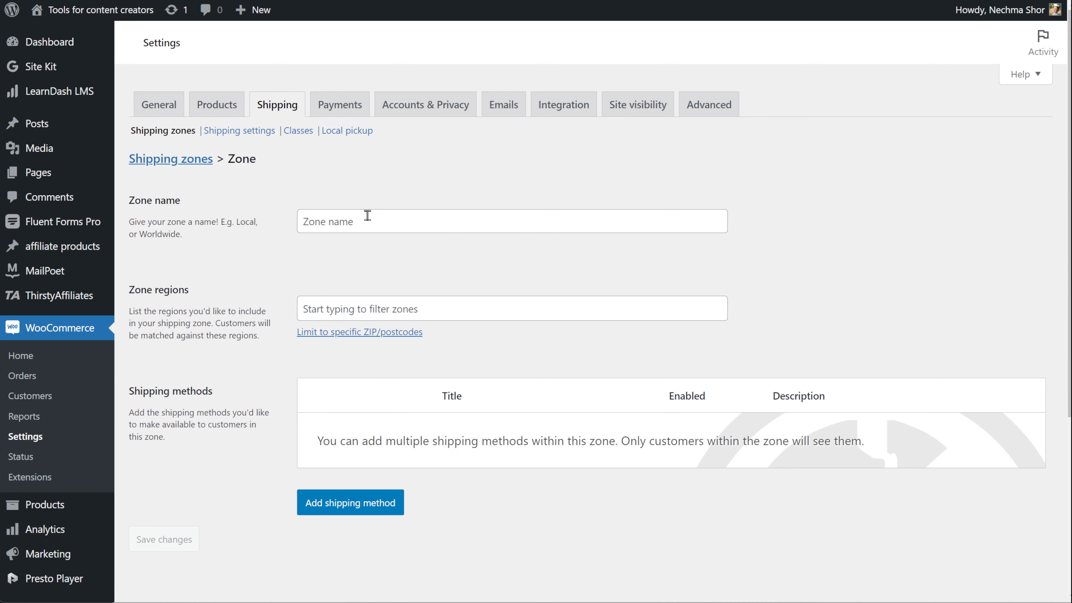
click(370, 219)
text(US)
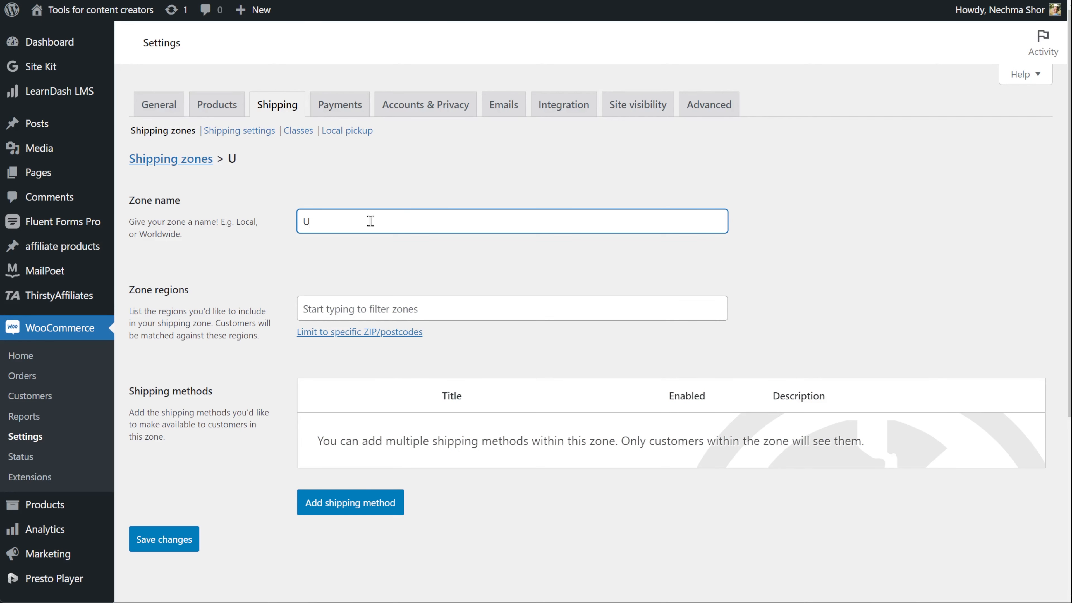
Add Canada and United States (US) from North America as the zone's regions
click(412, 308)
scroll(340, 424, down, 2)
click(319, 479)
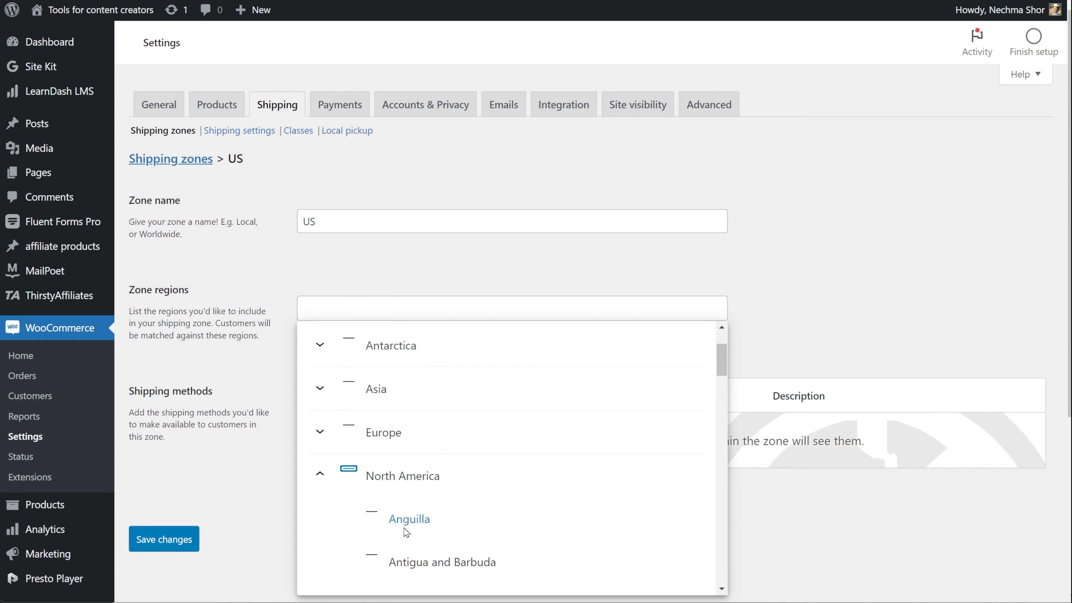
scroll(407, 518, down, 6)
click(371, 425)
scroll(342, 522, down, 10)
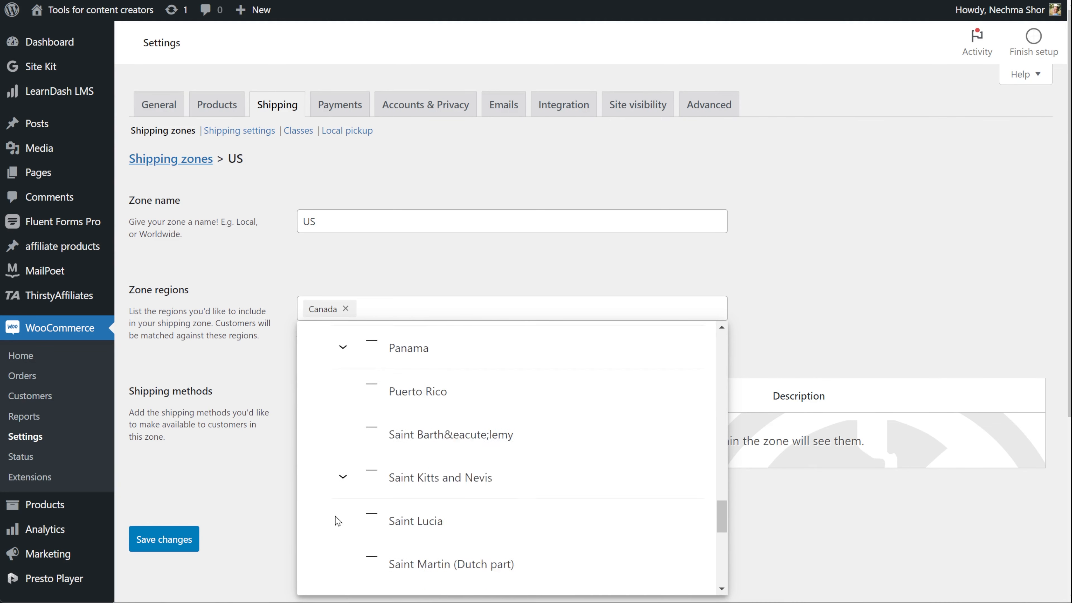
click(378, 389)
click(300, 556)
Complete the zone name as 'US and Canada' and begin adding a shipping method
click(333, 223)
text(and Canada)
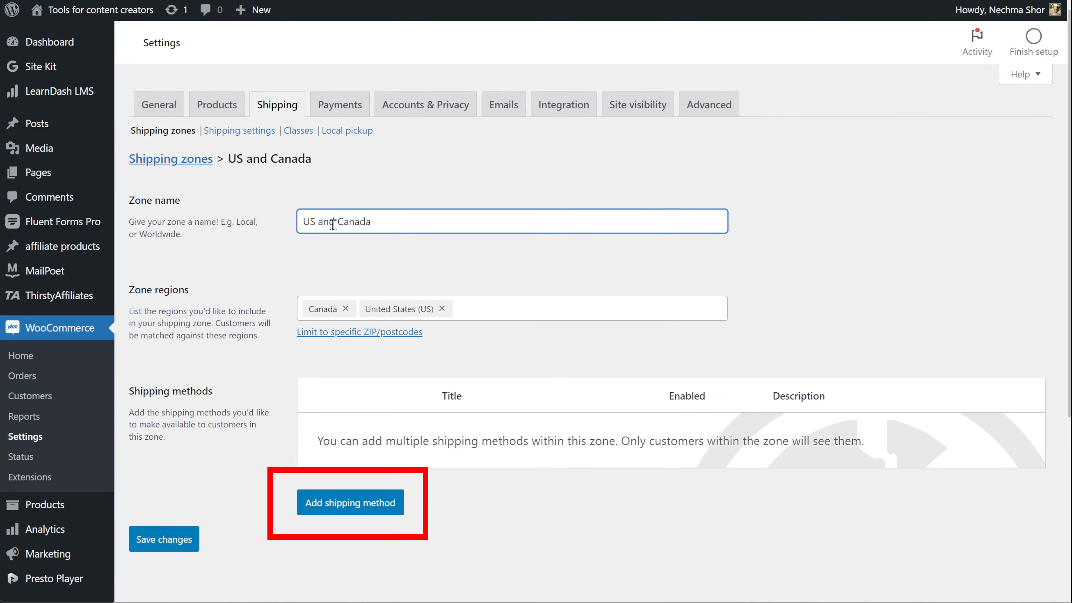
click(367, 503)
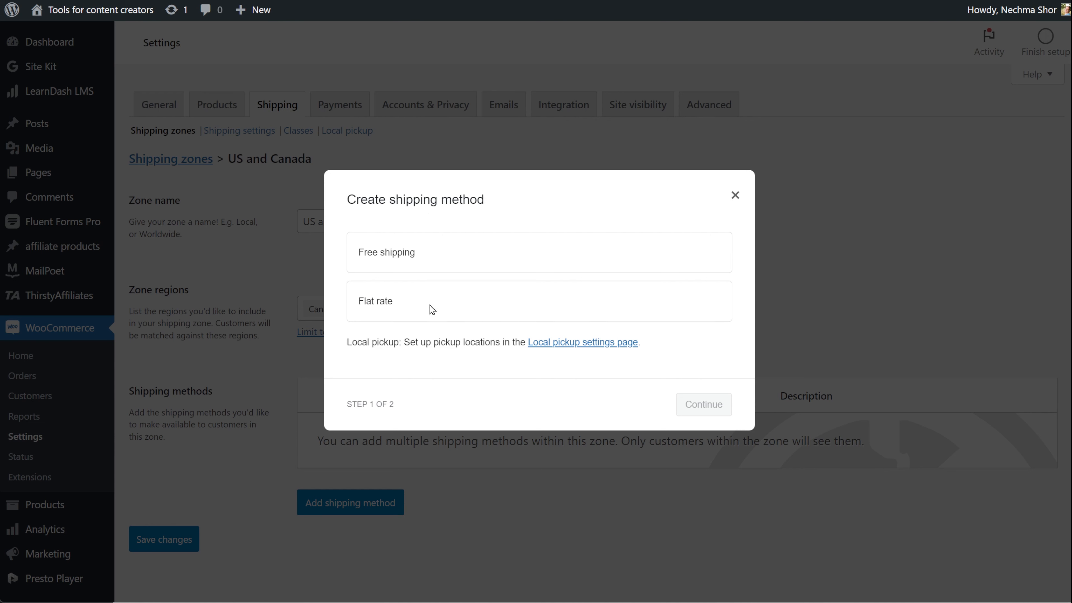
Select Free shipping as the zone's method and continue to its requirement settings
click(471, 258)
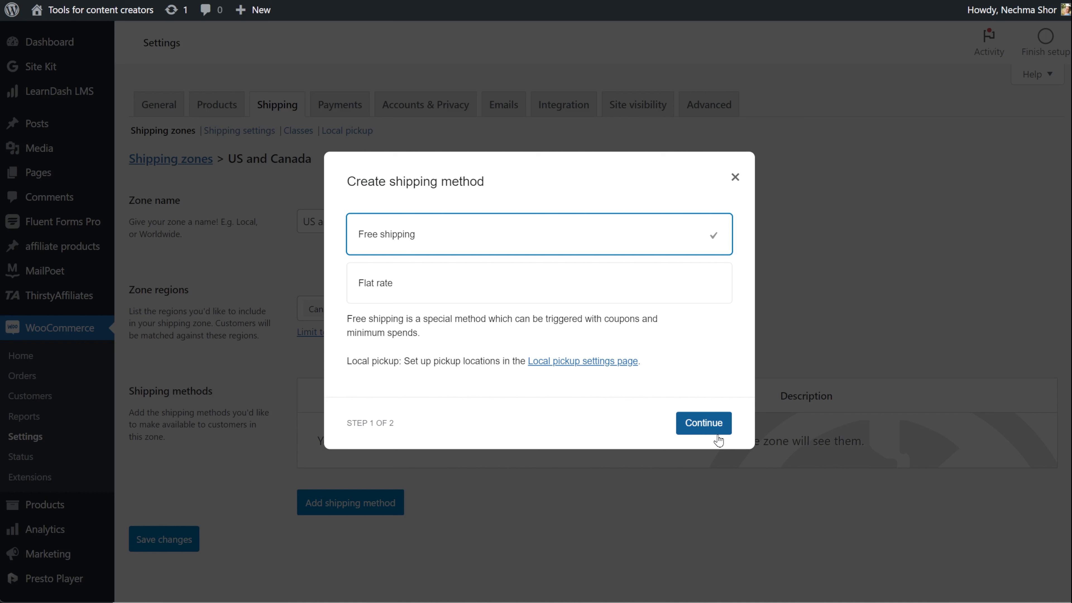
click(707, 429)
click(514, 295)
click(517, 258)
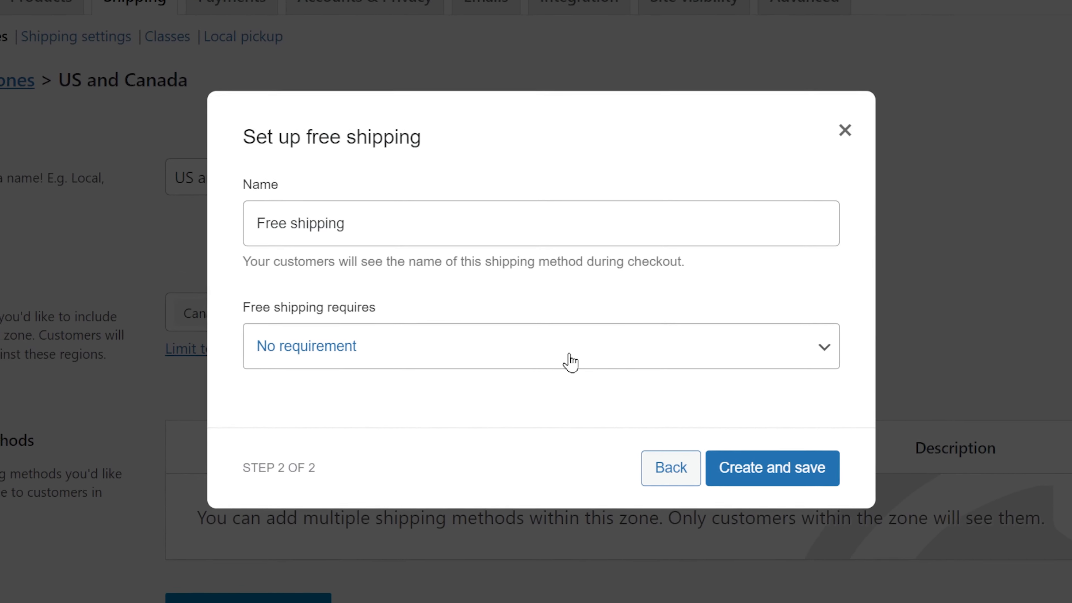
click(569, 358)
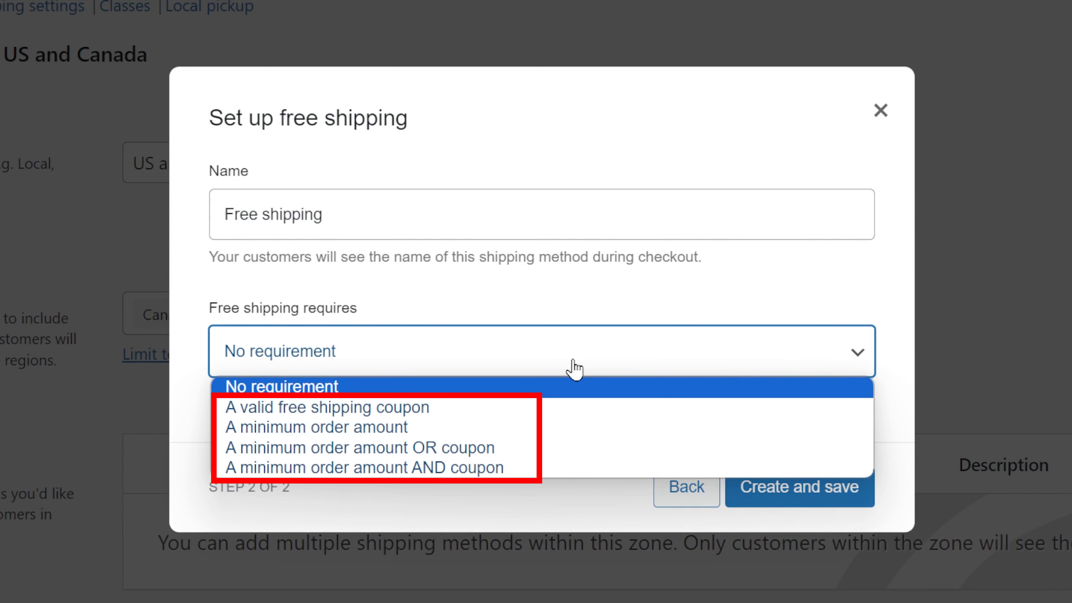
Require a minimum order amount of 50 for free shipping, applied before coupon discounts
click(446, 407)
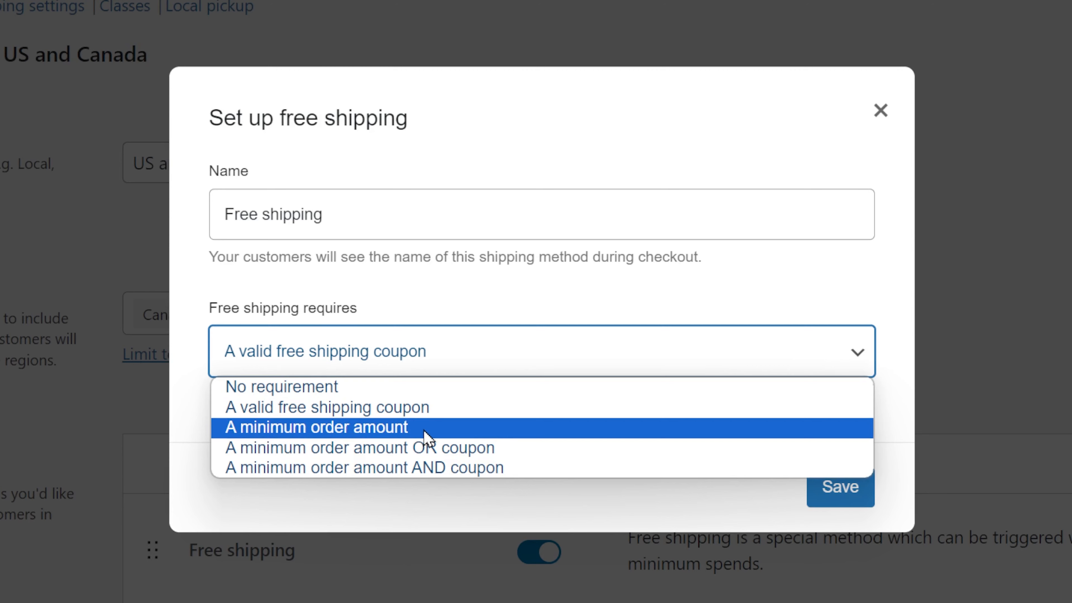
click(424, 435)
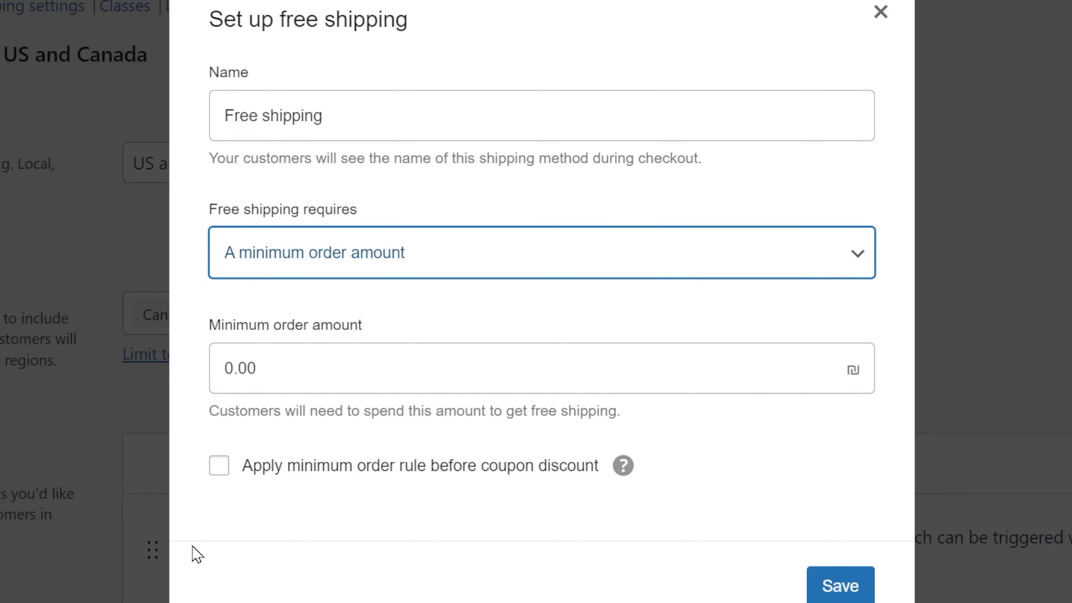
double_click(275, 362)
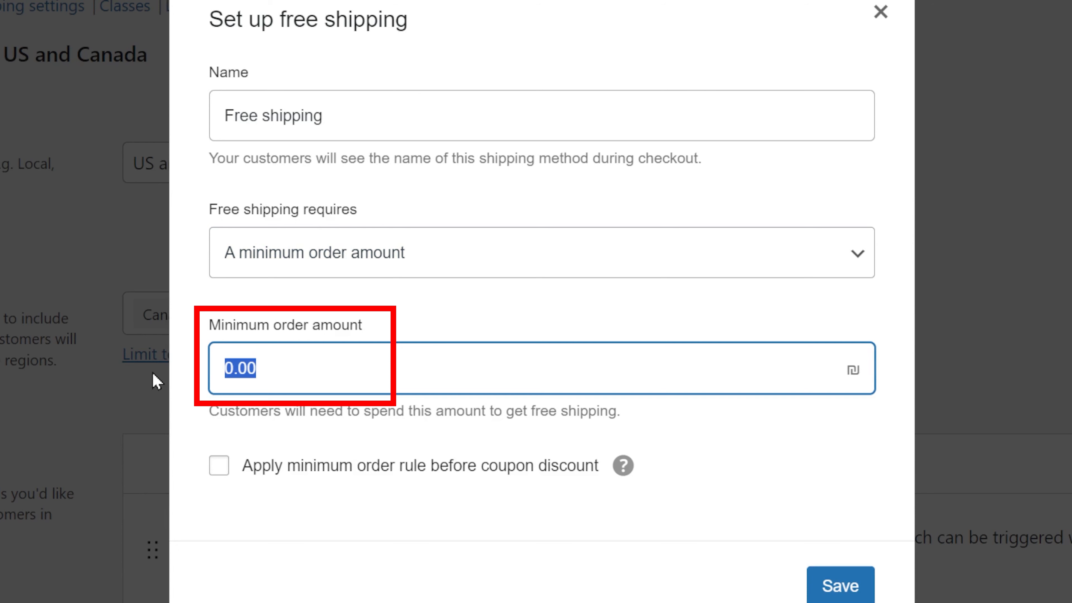
text(50)
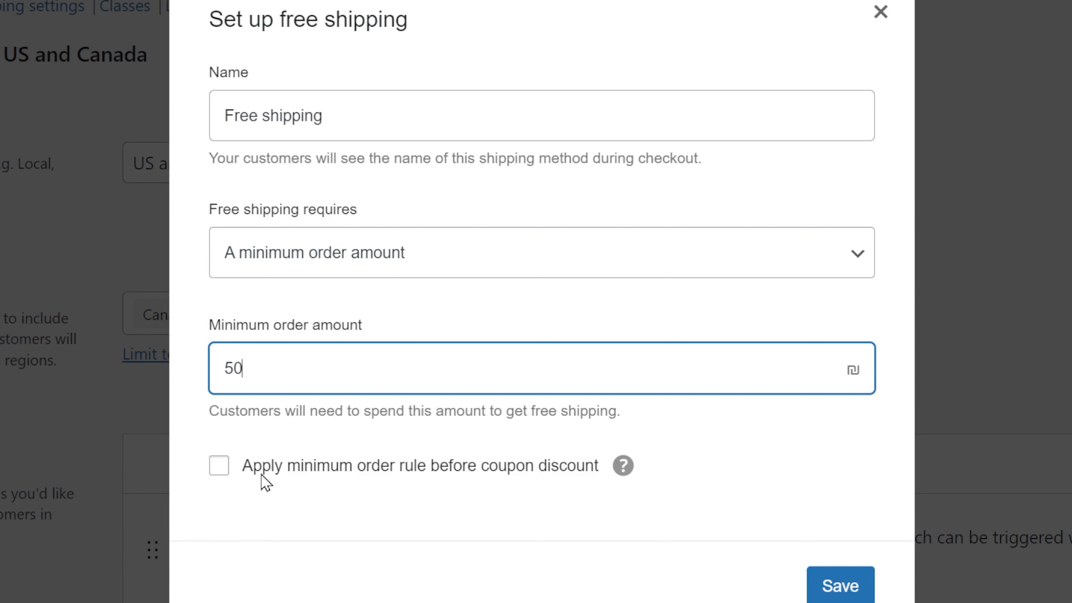
click(223, 472)
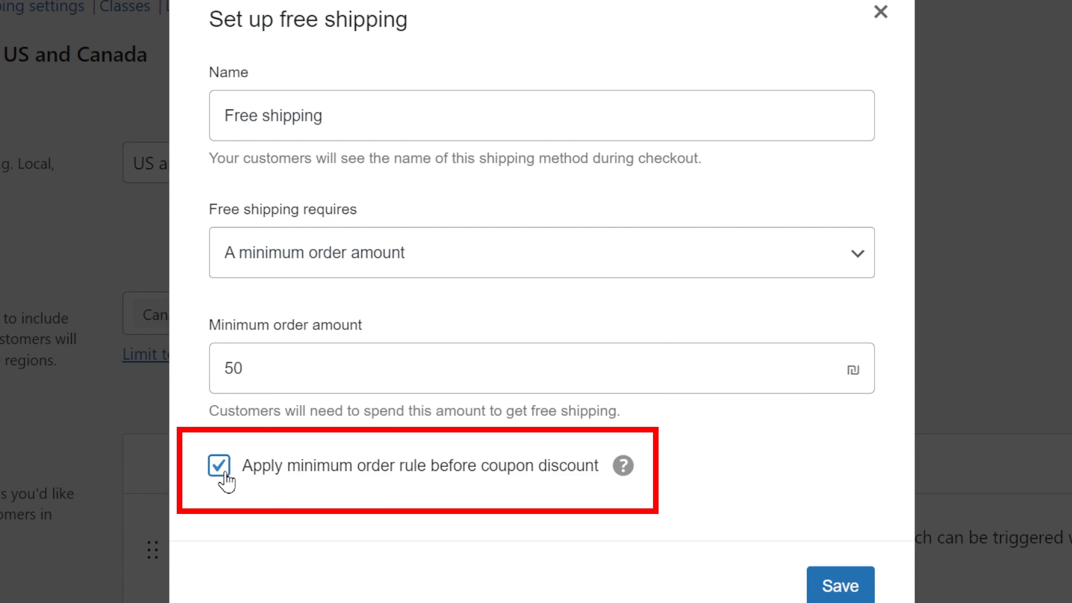
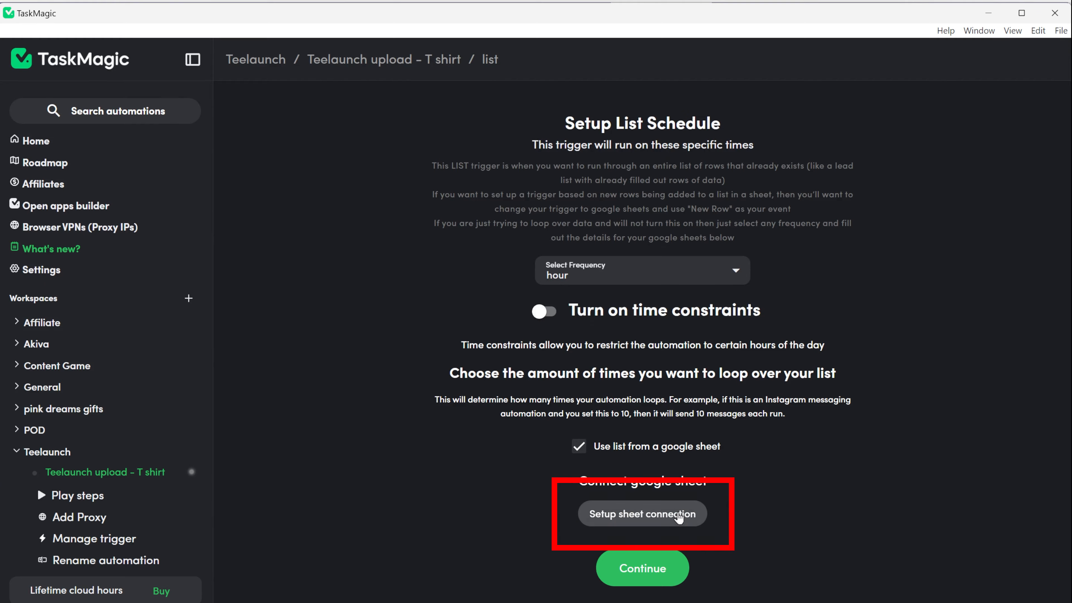
Share the Google Sheet and link its 'Copy of Sheet1' worksheet to the list trigger, accepting the headers
click(642, 514)
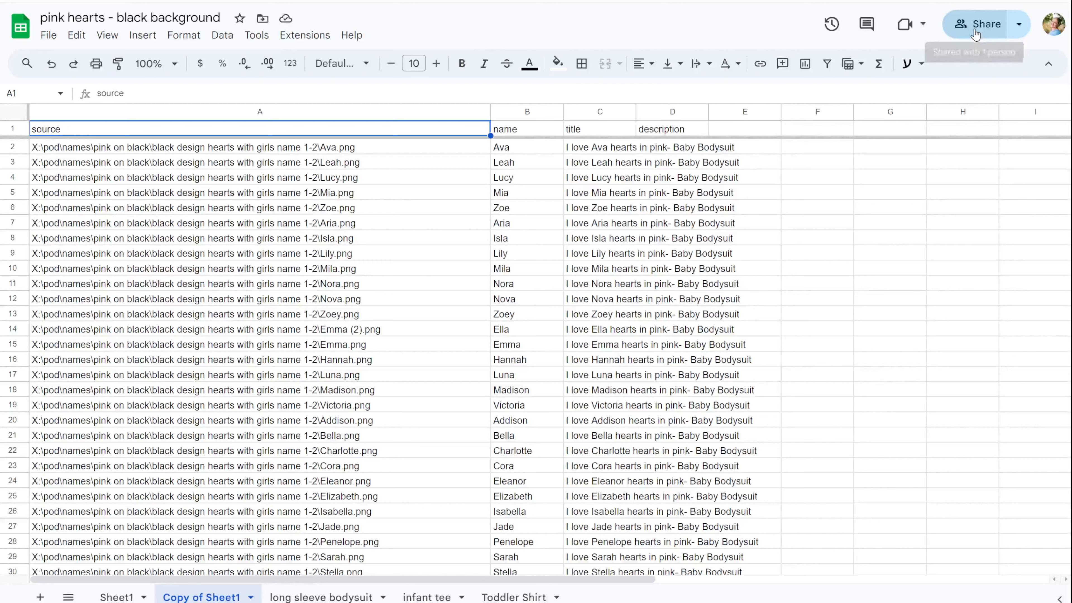
click(975, 30)
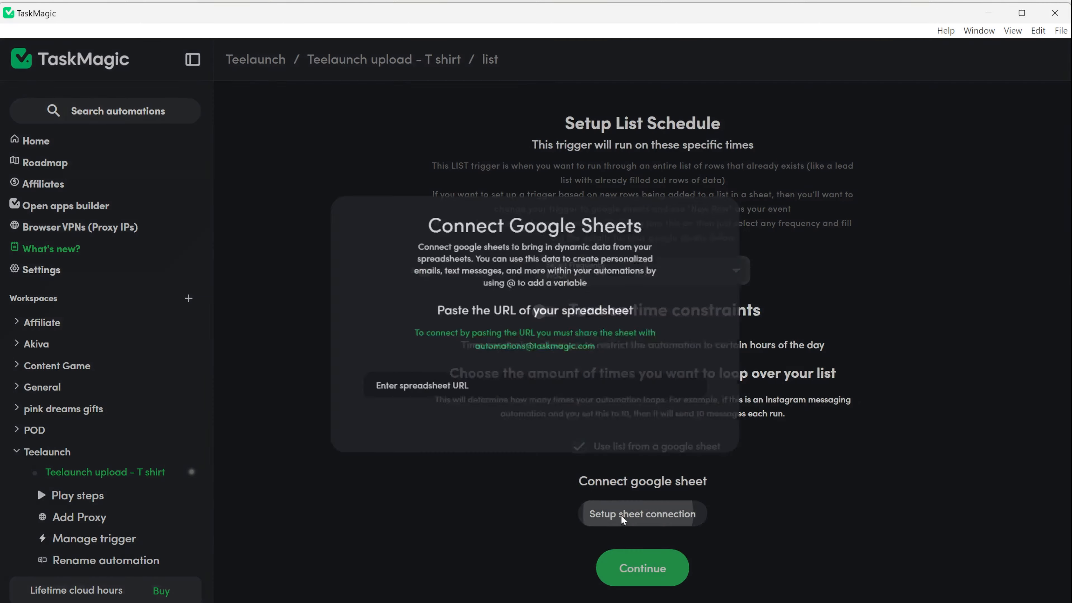
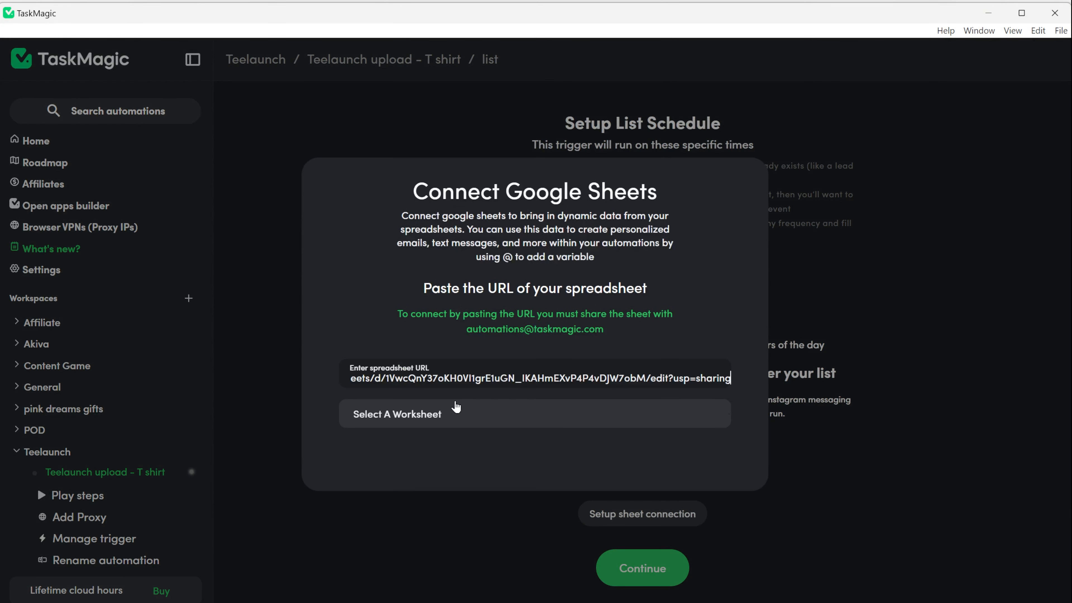
click(456, 406)
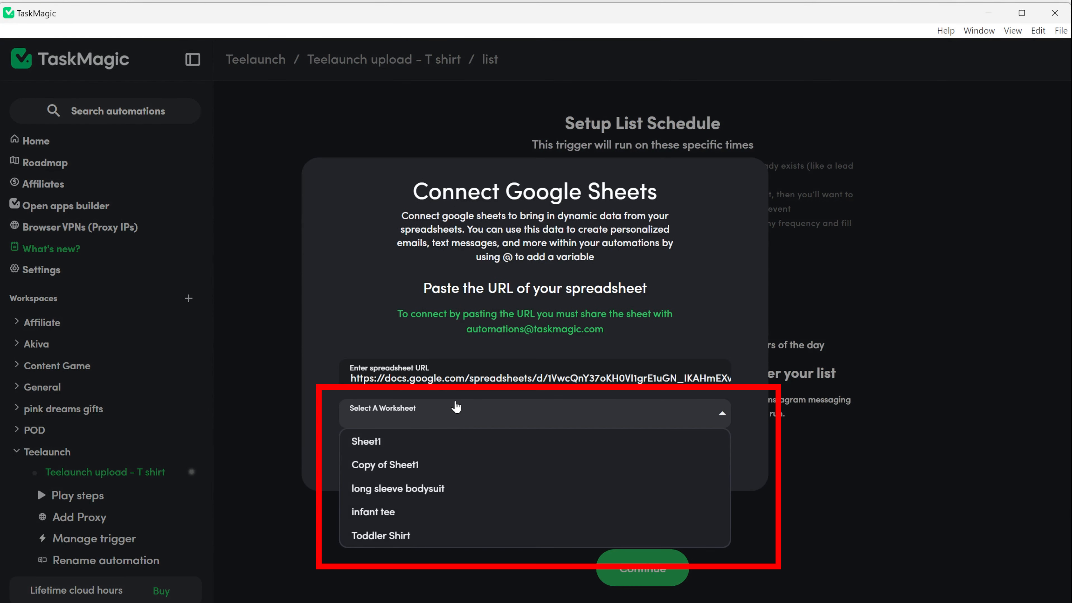
click(435, 466)
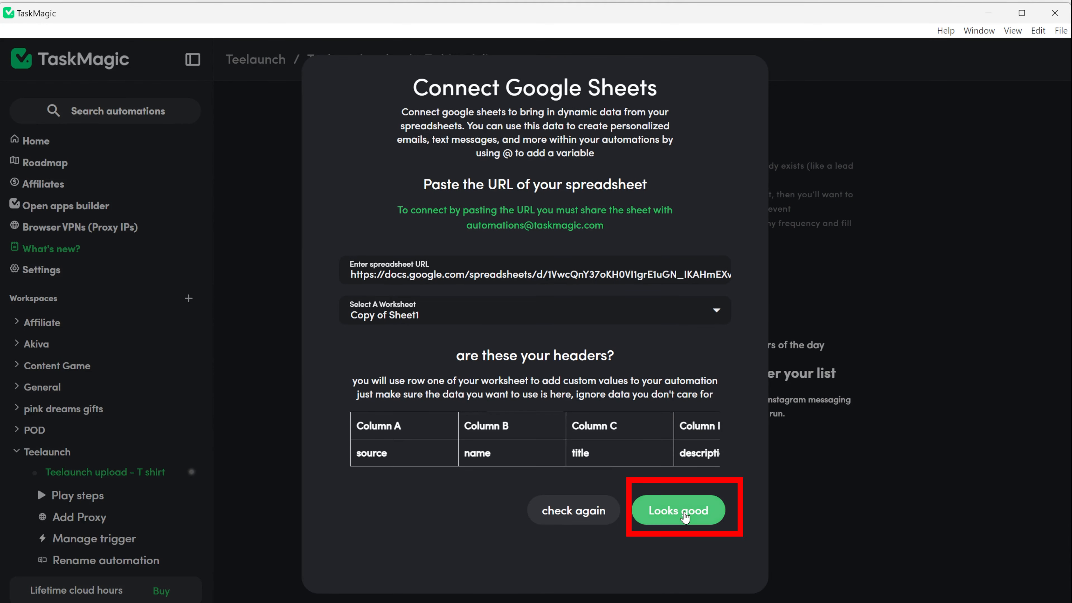
click(678, 513)
scroll(471, 550, down, 3)
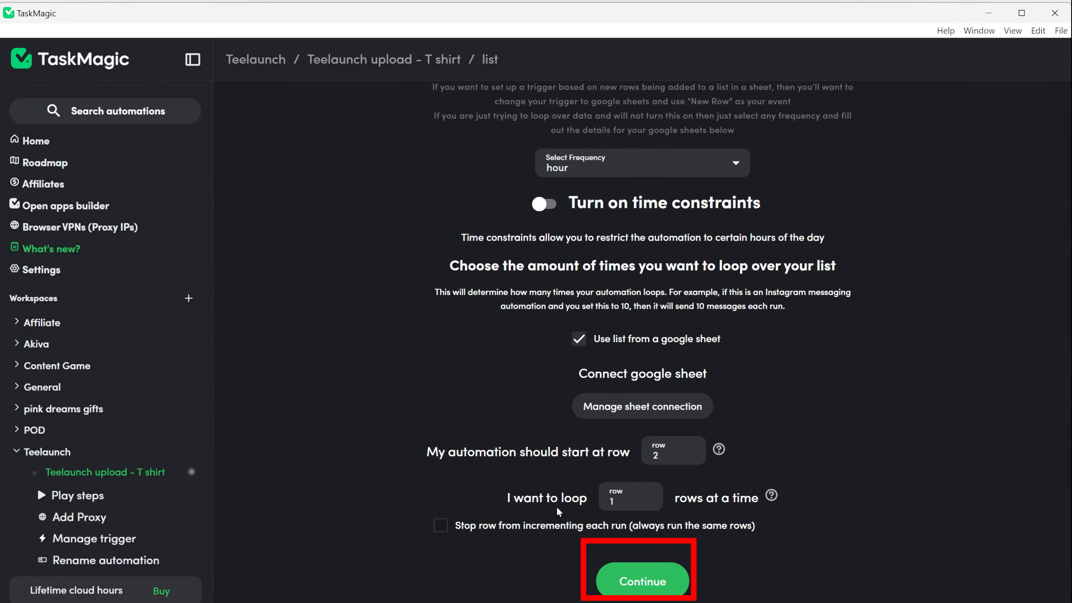
Begin recording with a first go-to-page step for app.teelaunch.com/my-products
click(656, 591)
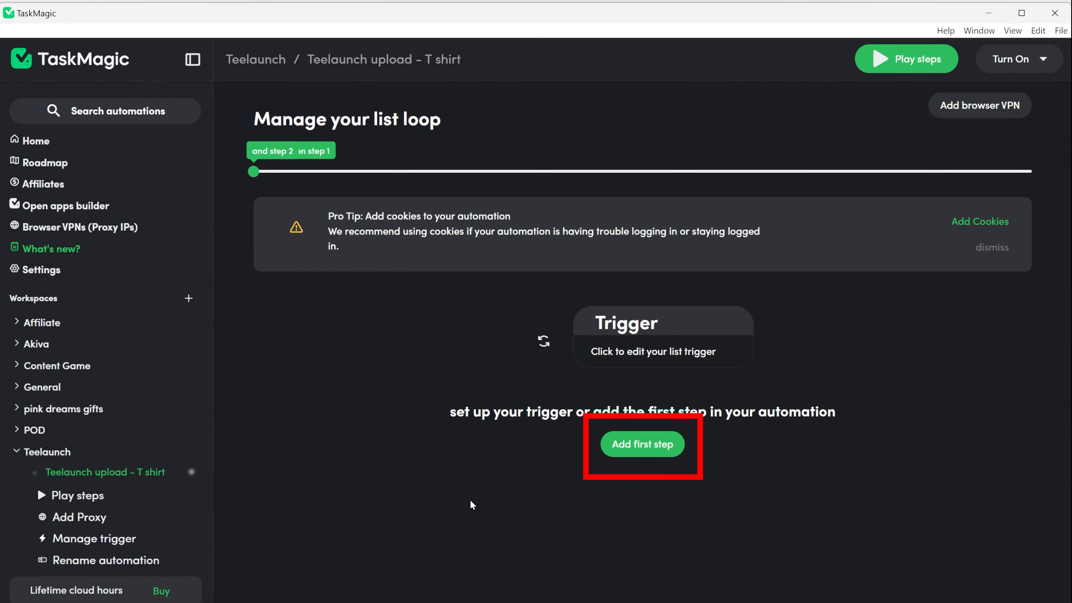
click(642, 444)
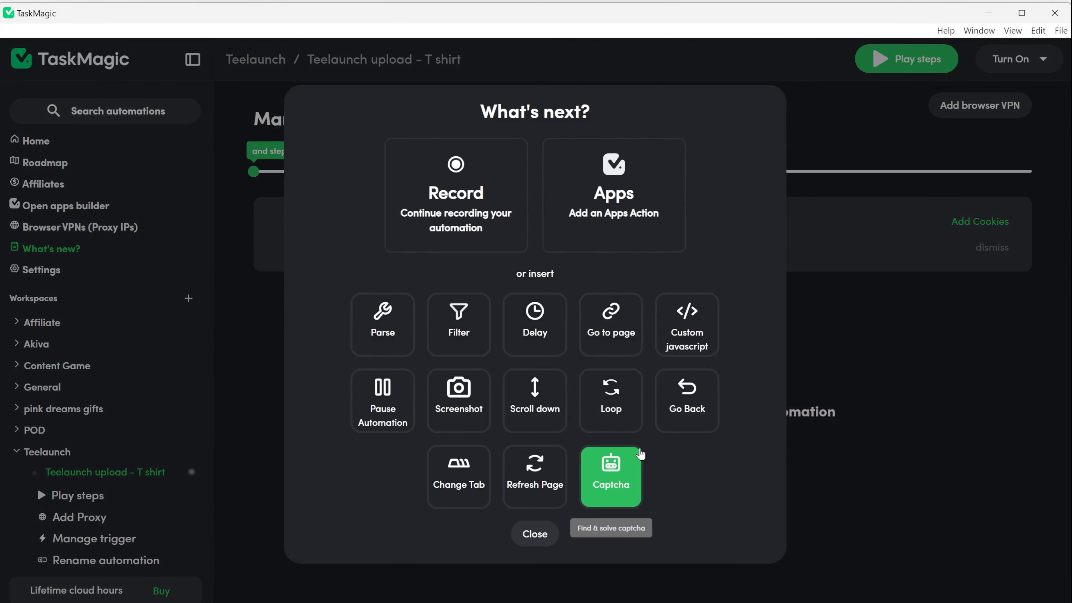
click(439, 185)
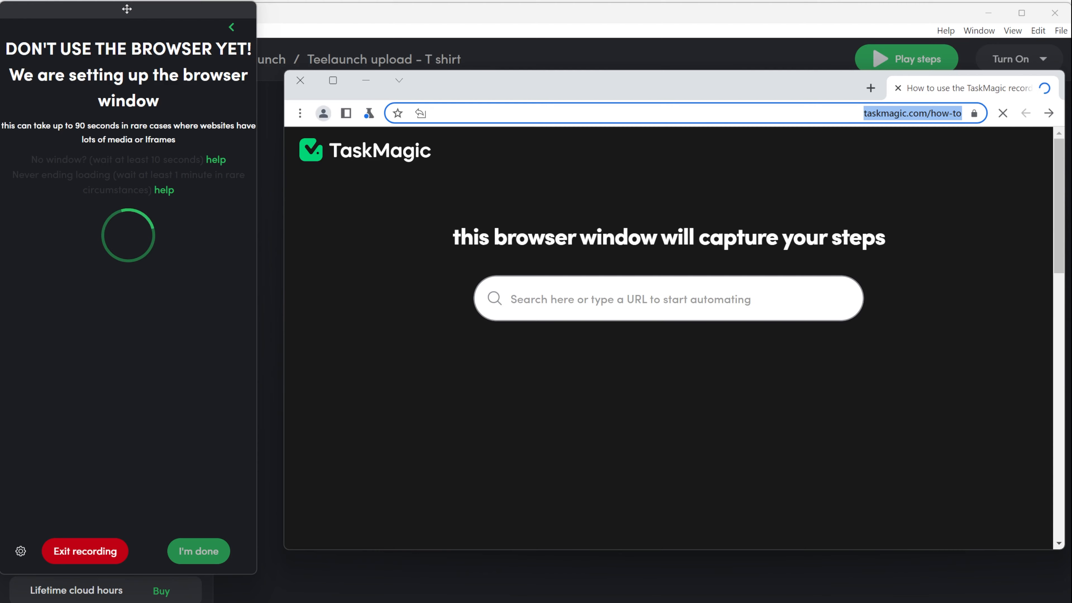
key(ctrl+v)
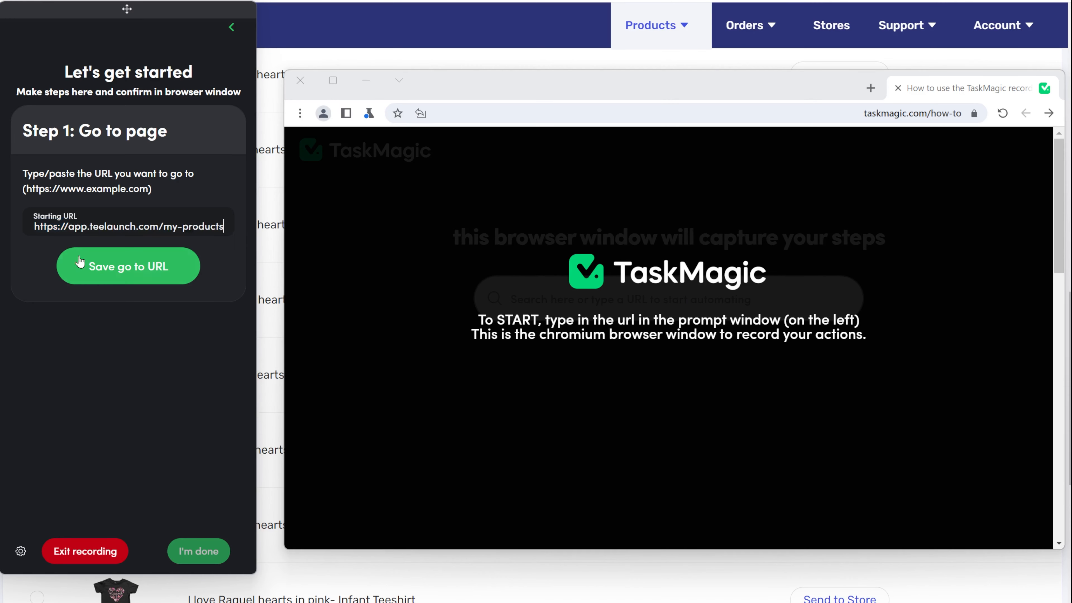
click(125, 266)
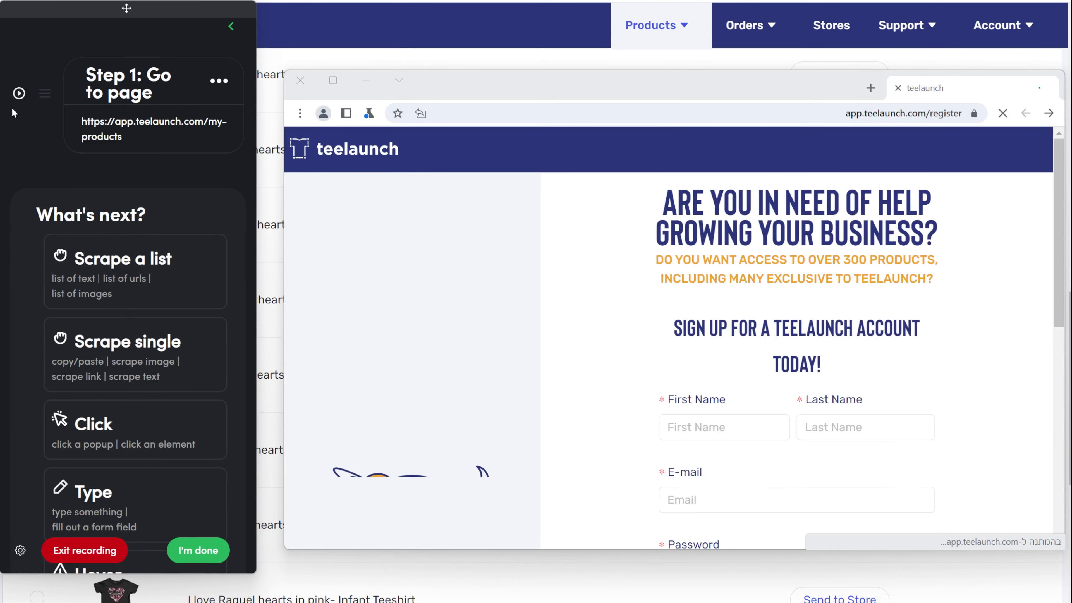
Reject the captured Teelaunch login click and open the Apparel category
scroll(663, 376, down, 8)
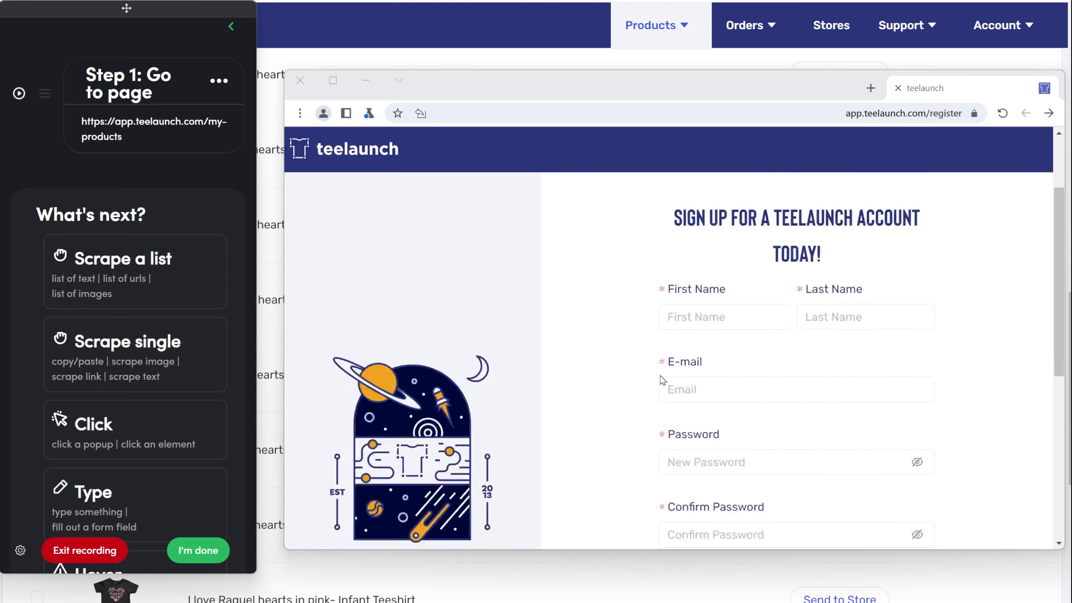
click(797, 461)
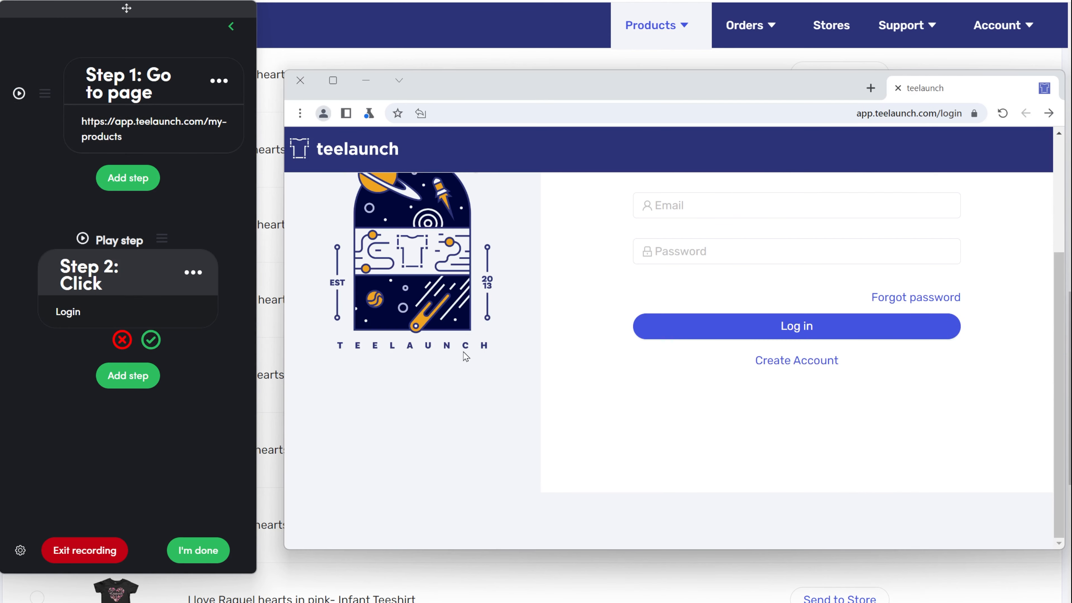
click(121, 339)
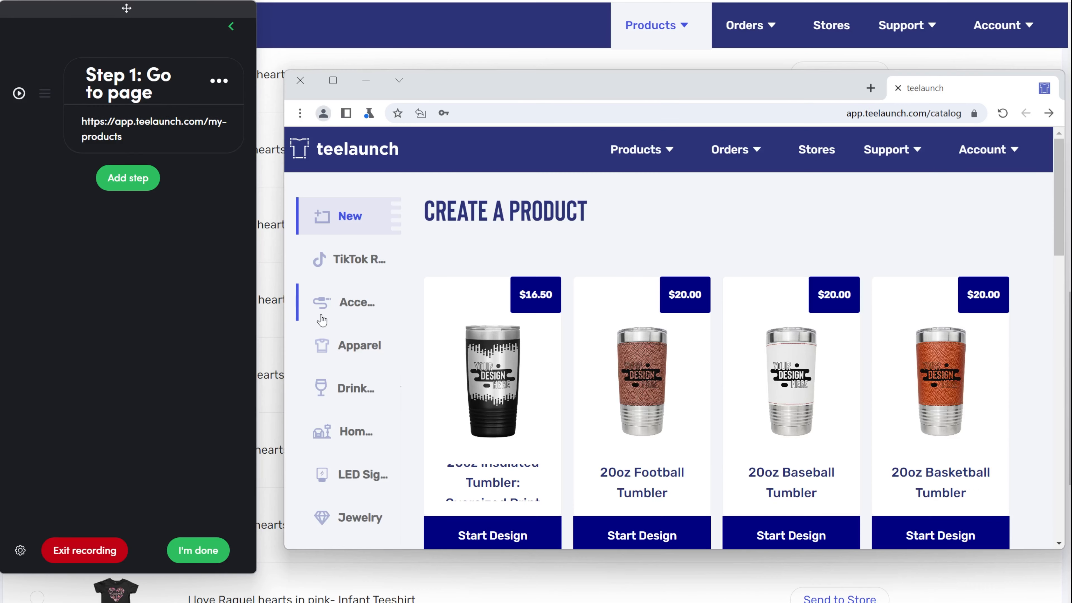
click(326, 350)
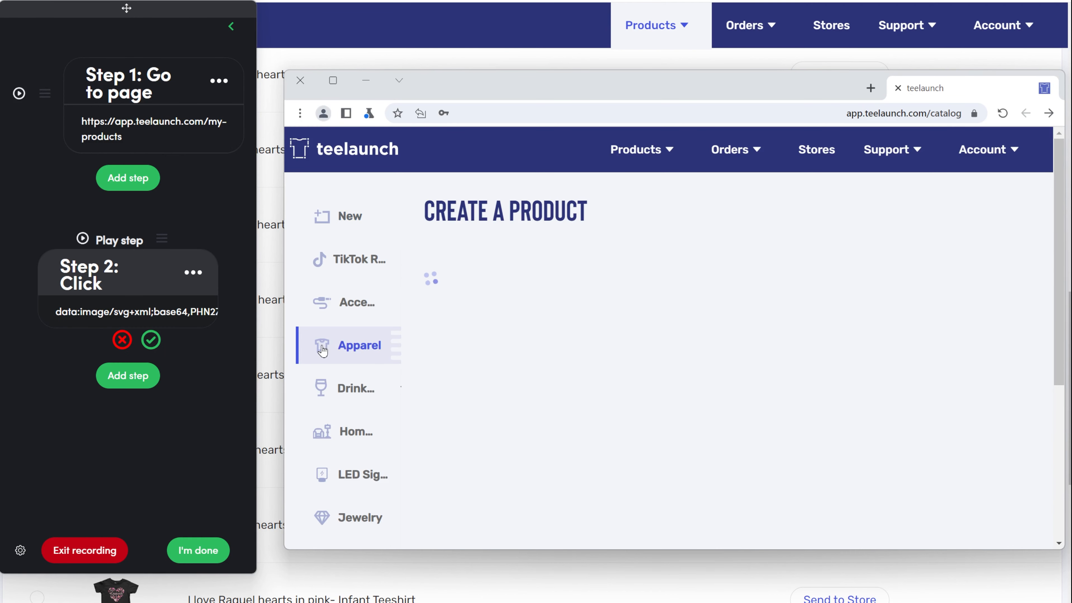
click(153, 342)
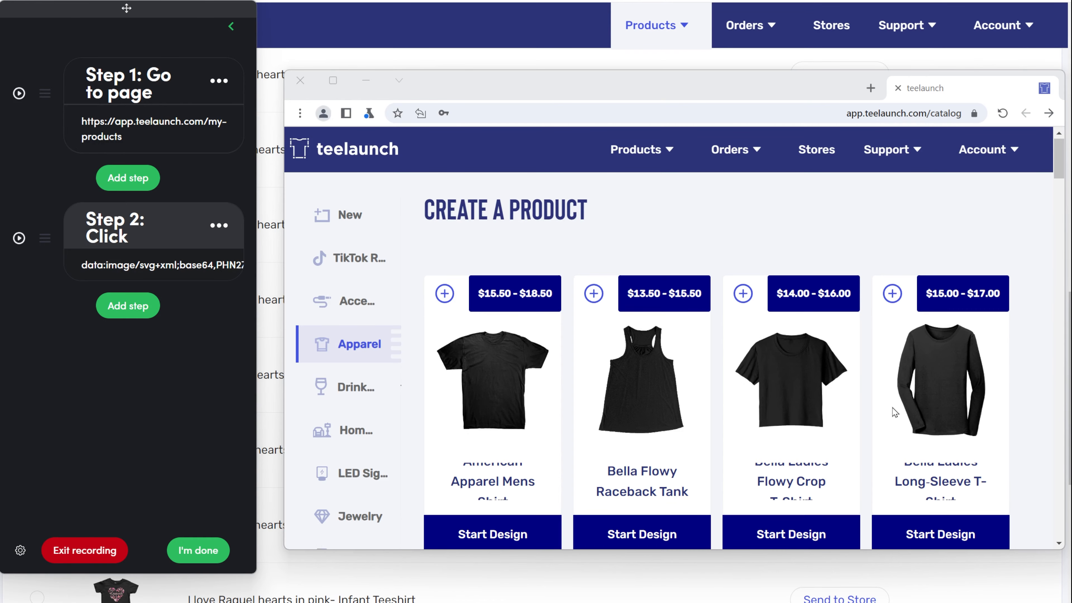
scroll(878, 412, down, 9)
scroll(874, 412, down, 15)
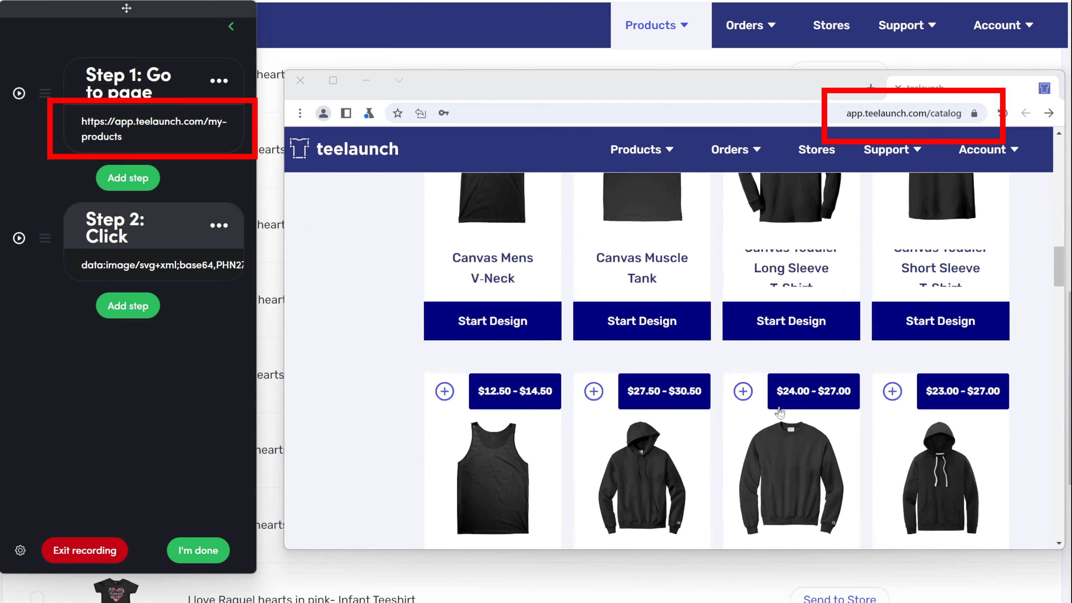
scroll(779, 412, down, 15)
scroll(778, 413, down, 10)
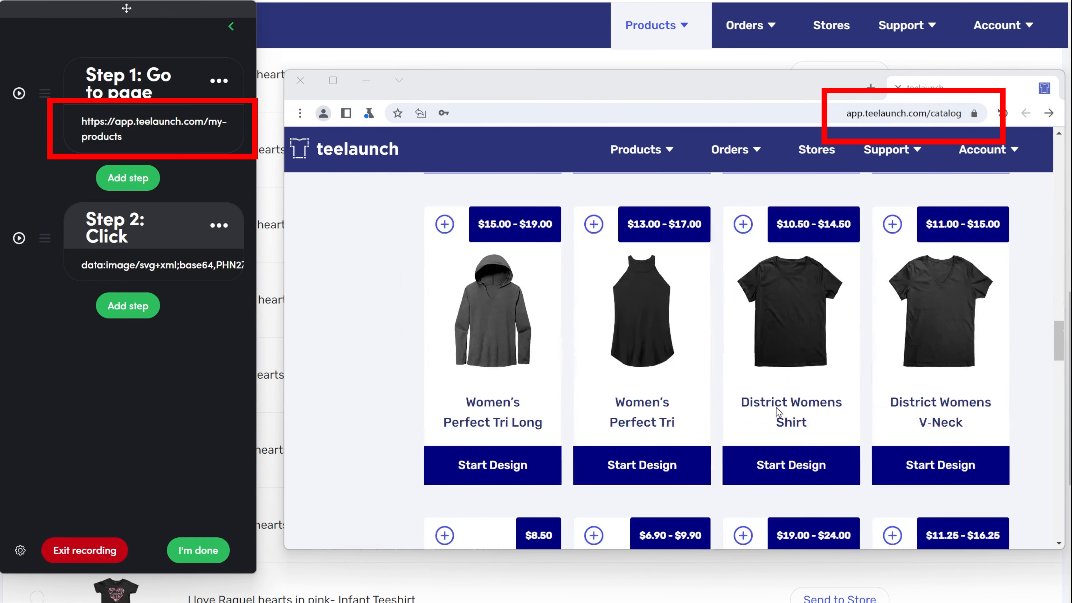
scroll(776, 407, down, 2)
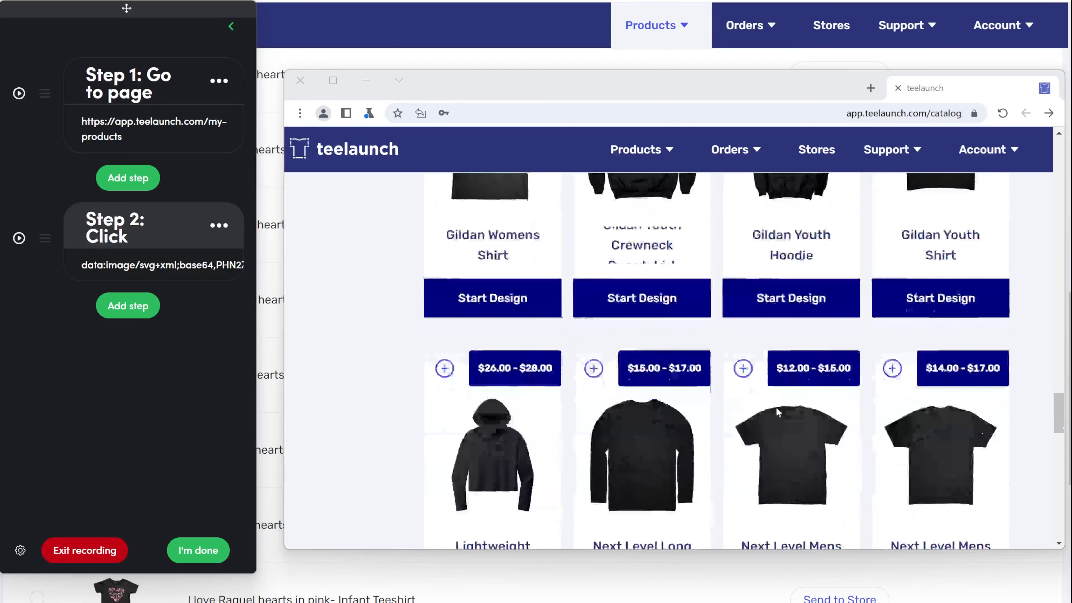
scroll(776, 406, down, 8)
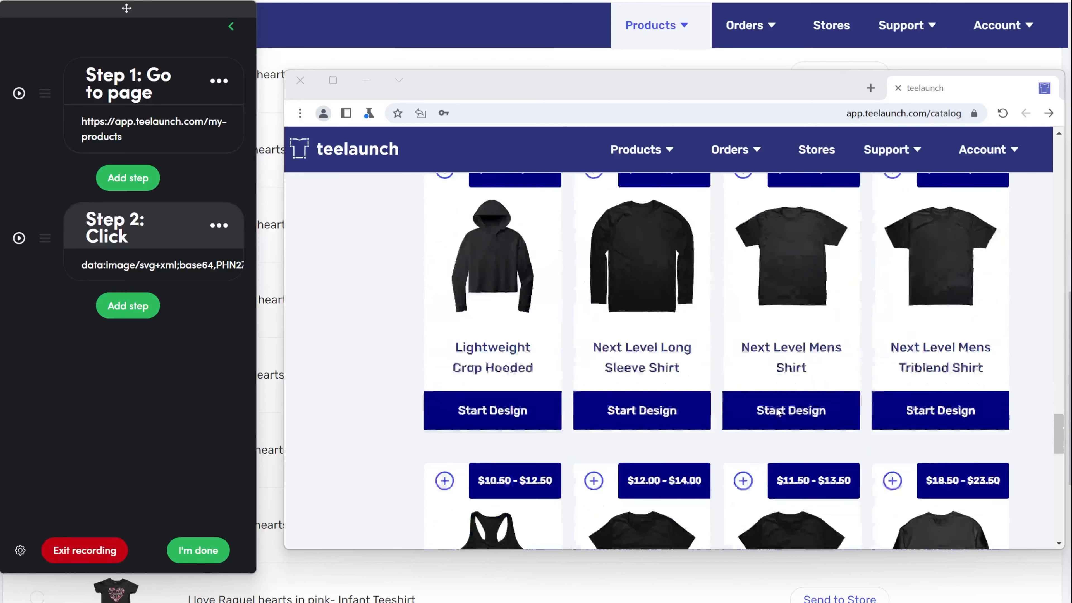
scroll(776, 412, down, 8)
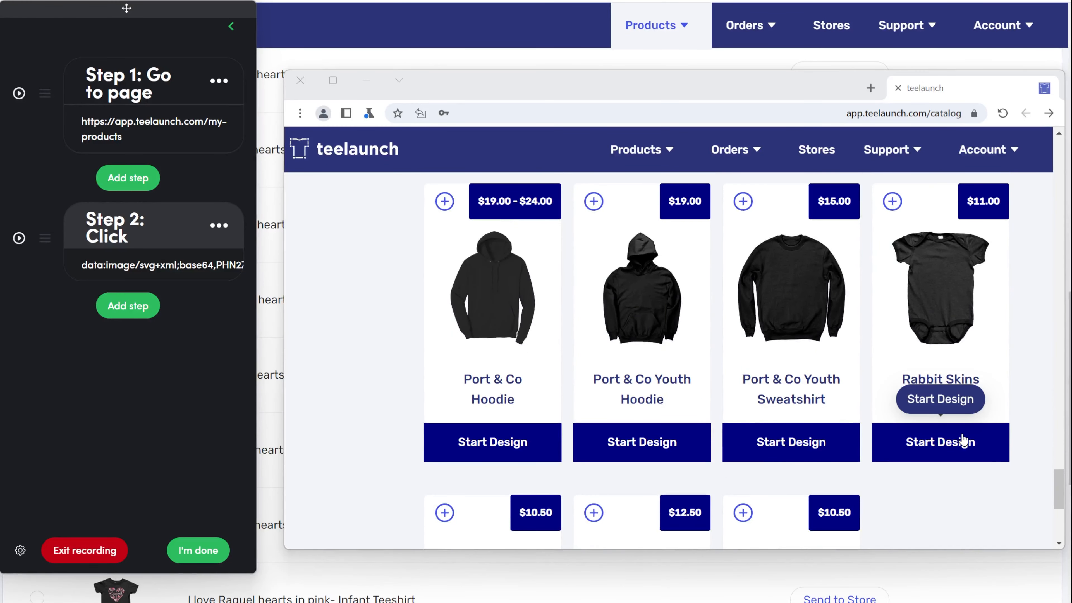
click(963, 441)
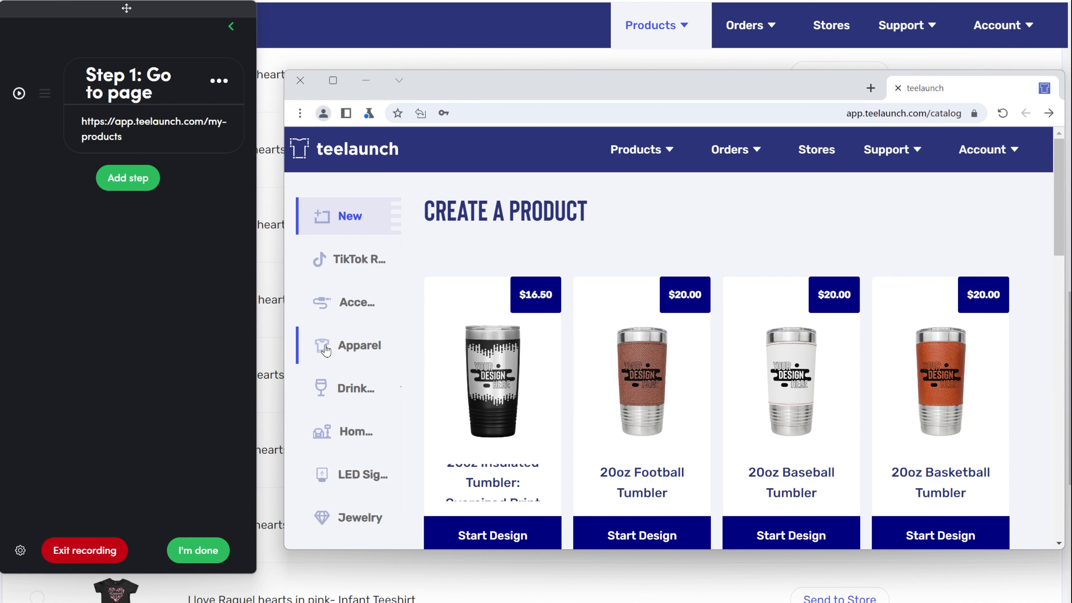
Record and confirm Step 2, a click opening the Apparel category
click(325, 350)
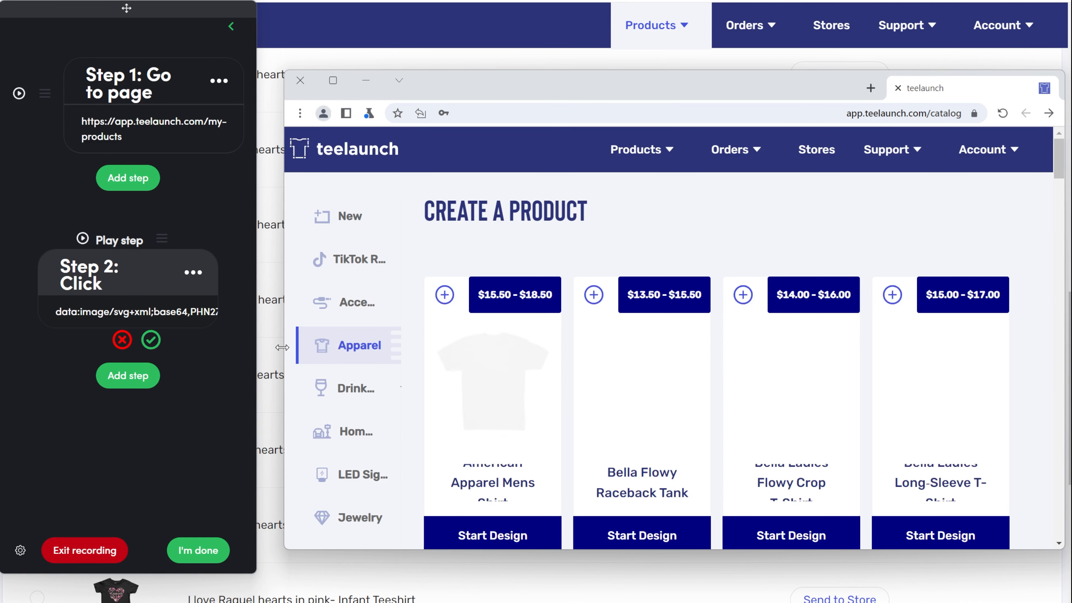
click(151, 340)
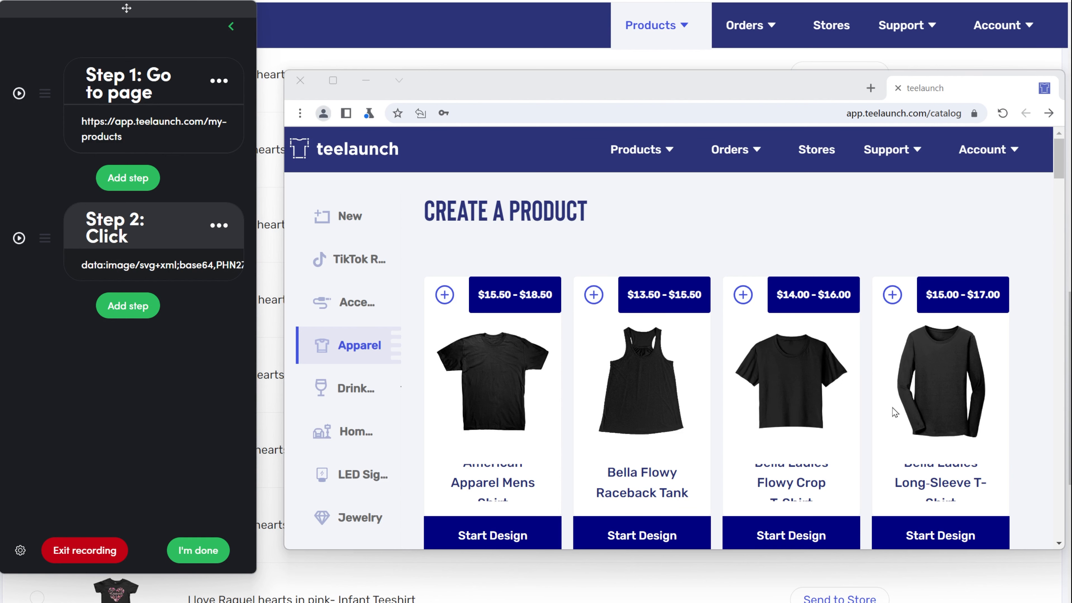
Scroll the Apparel catalog to the Rabbit Skins Baby Bodysuit, start its design, and dismiss the password prompt
scroll(894, 411, down, 8)
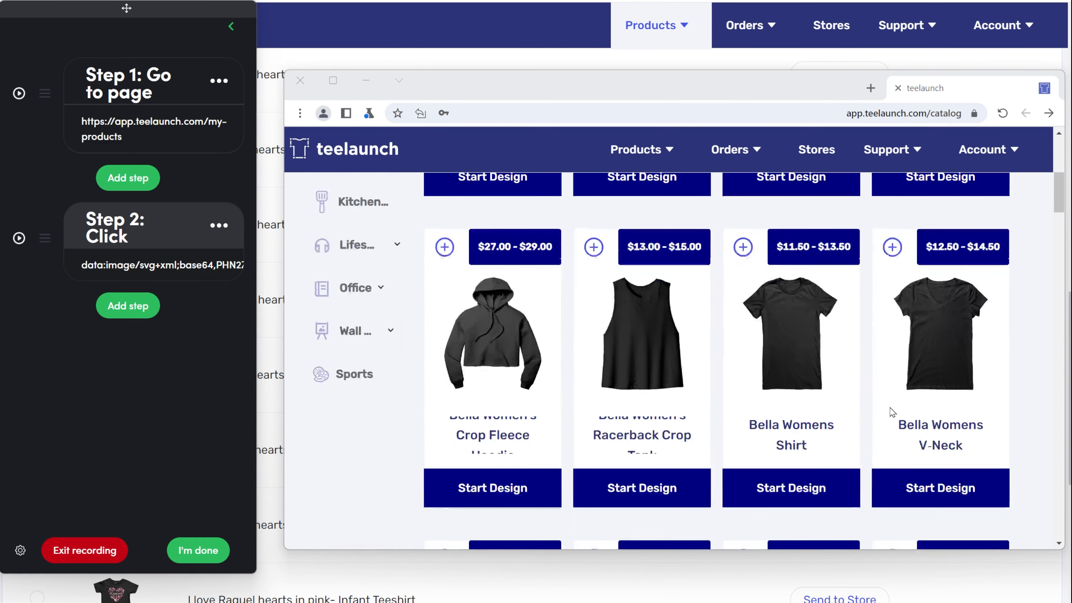
scroll(894, 412, down, 2)
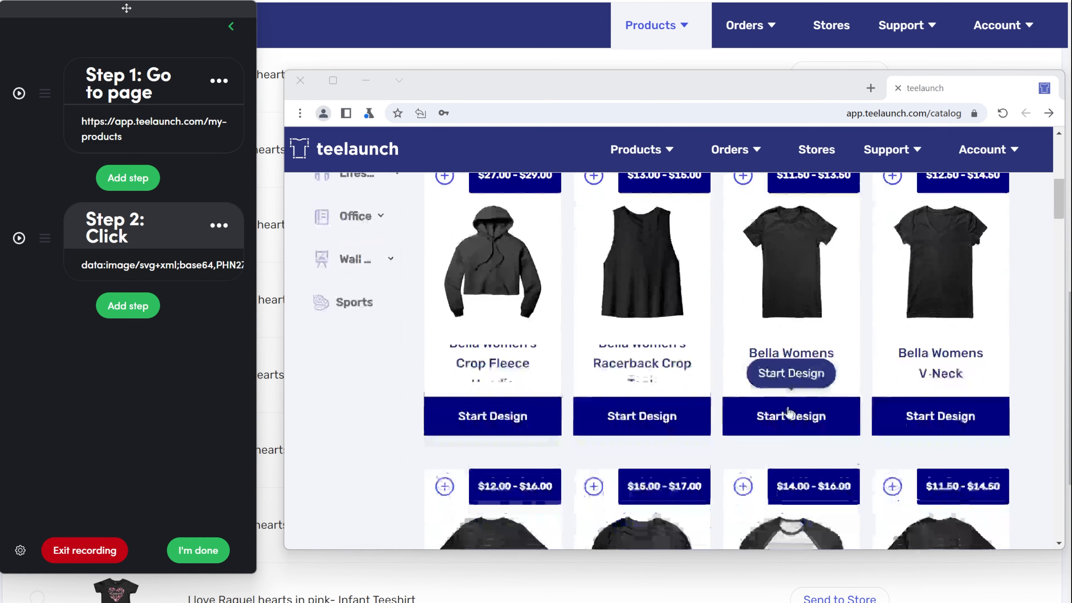
scroll(793, 412, down, 10)
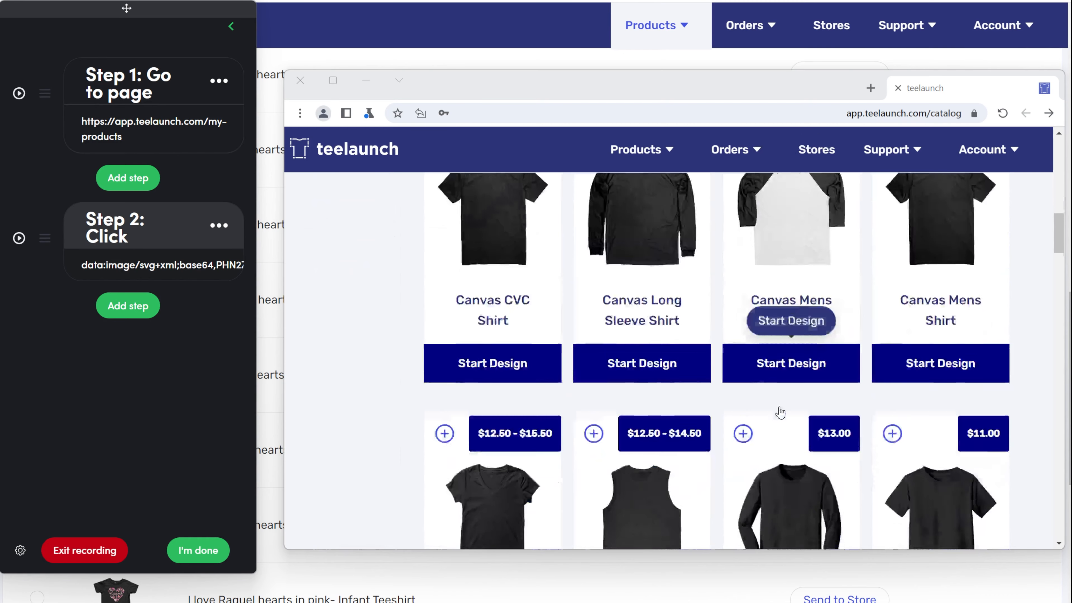
scroll(780, 413, down, 10)
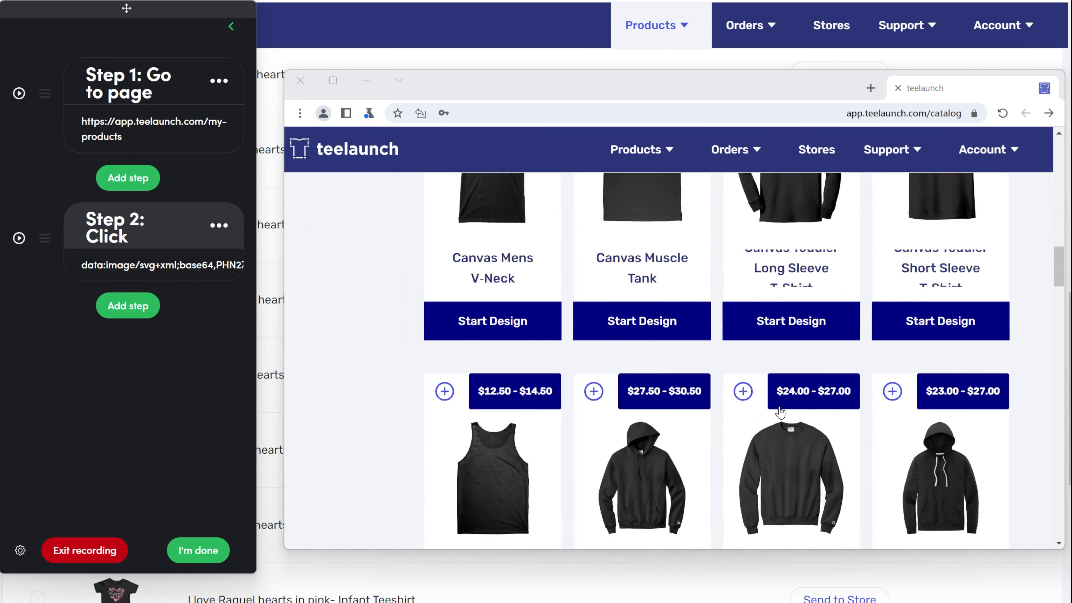
scroll(780, 412, down, 10)
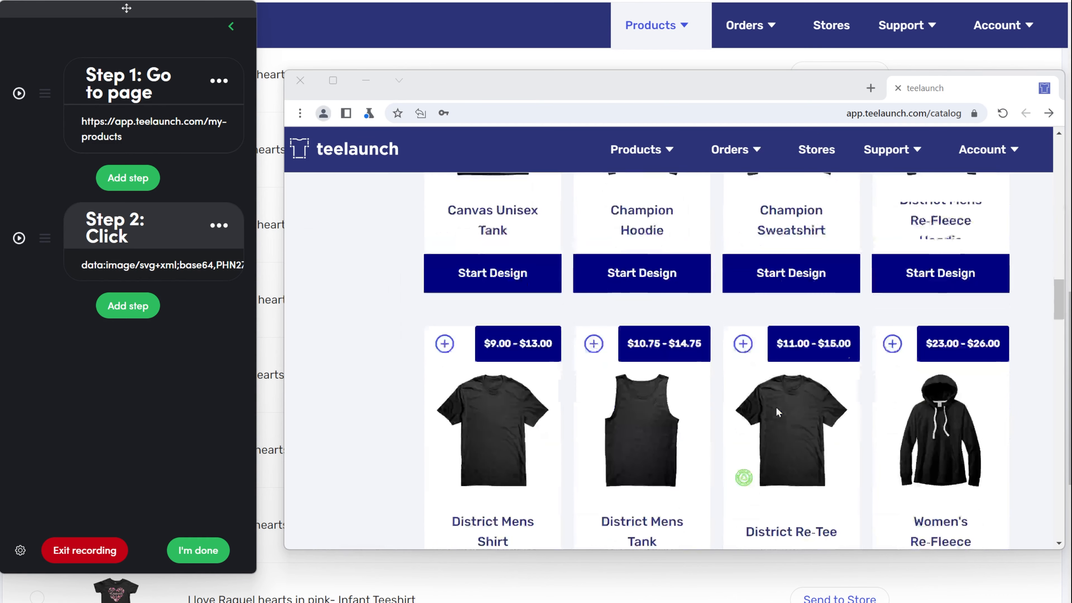
scroll(777, 412, down, 10)
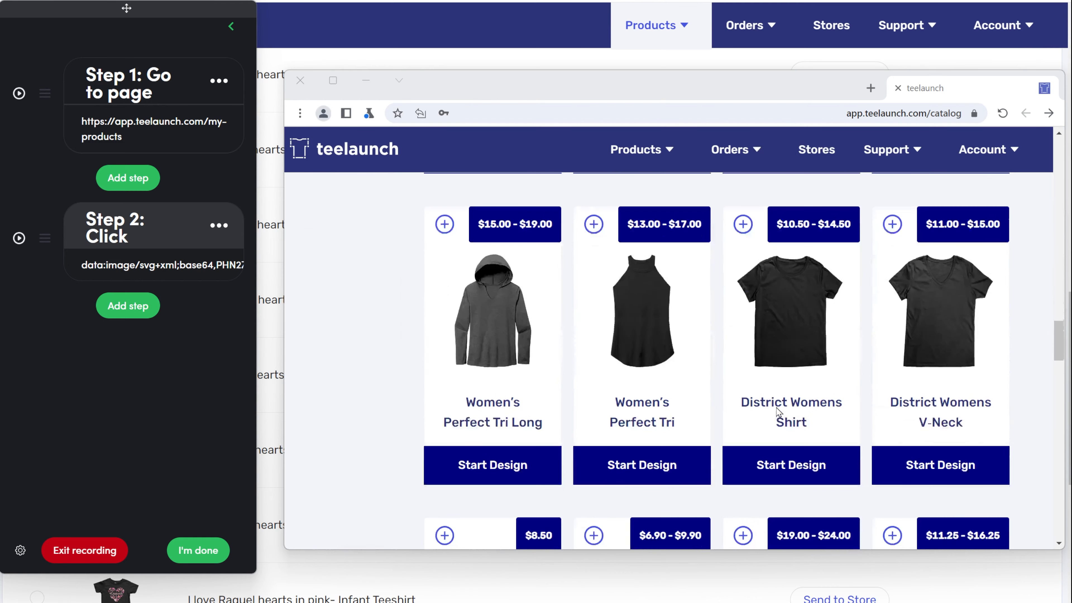
scroll(779, 412, down, 10)
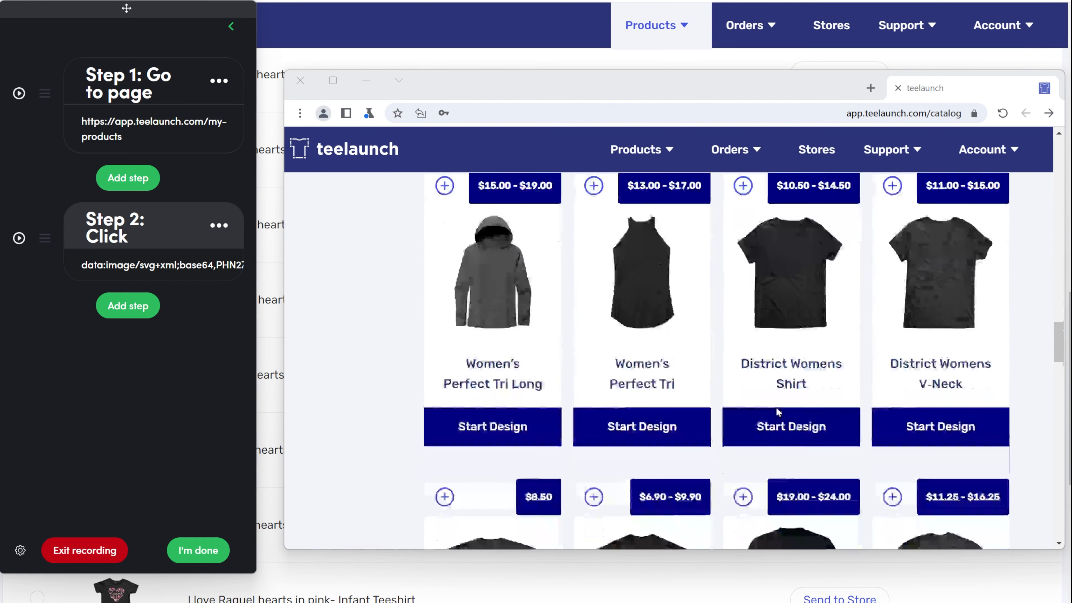
scroll(777, 409, down, 10)
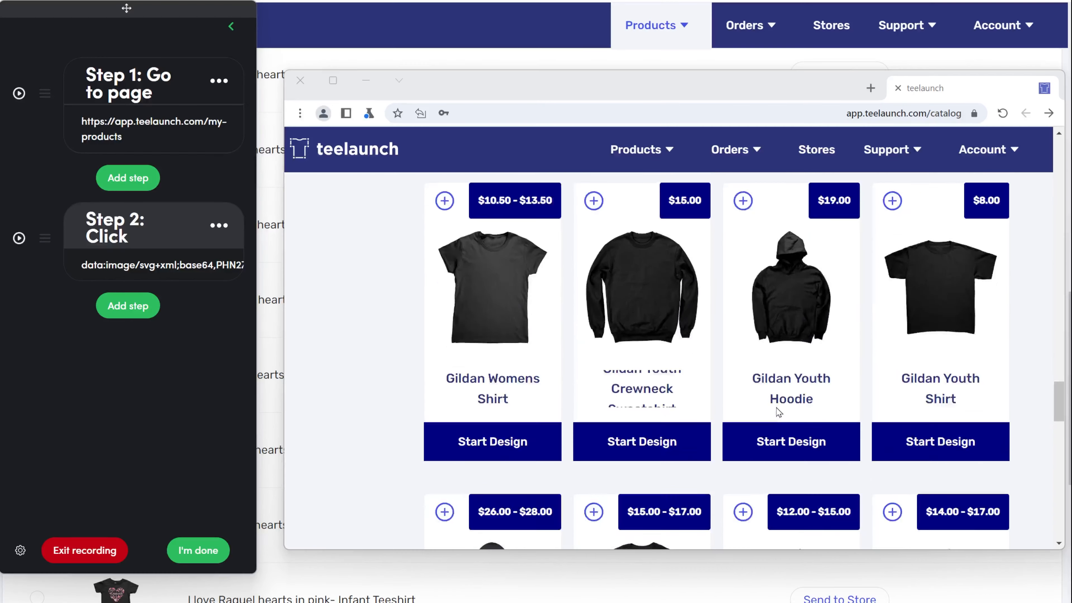
scroll(779, 412, down, 5)
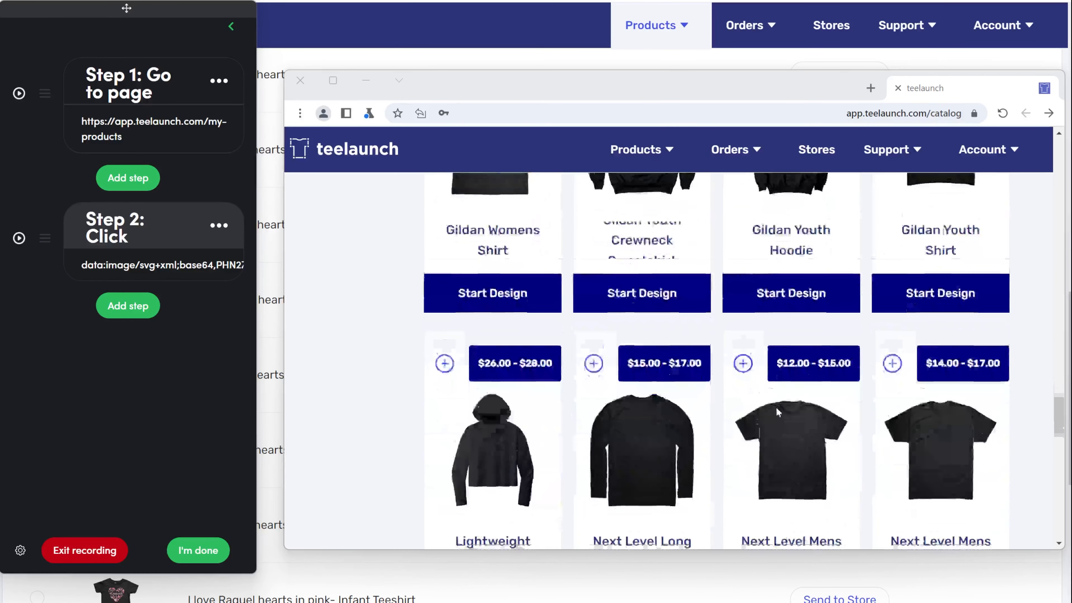
scroll(776, 412, down, 5)
scroll(778, 411, down, 5)
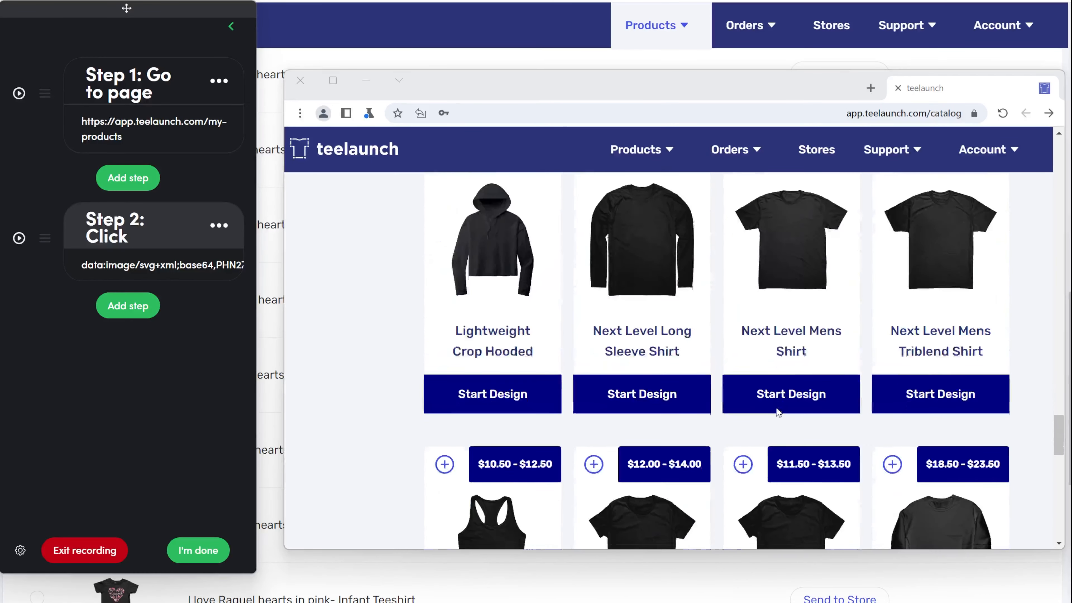
scroll(778, 411, down, 5)
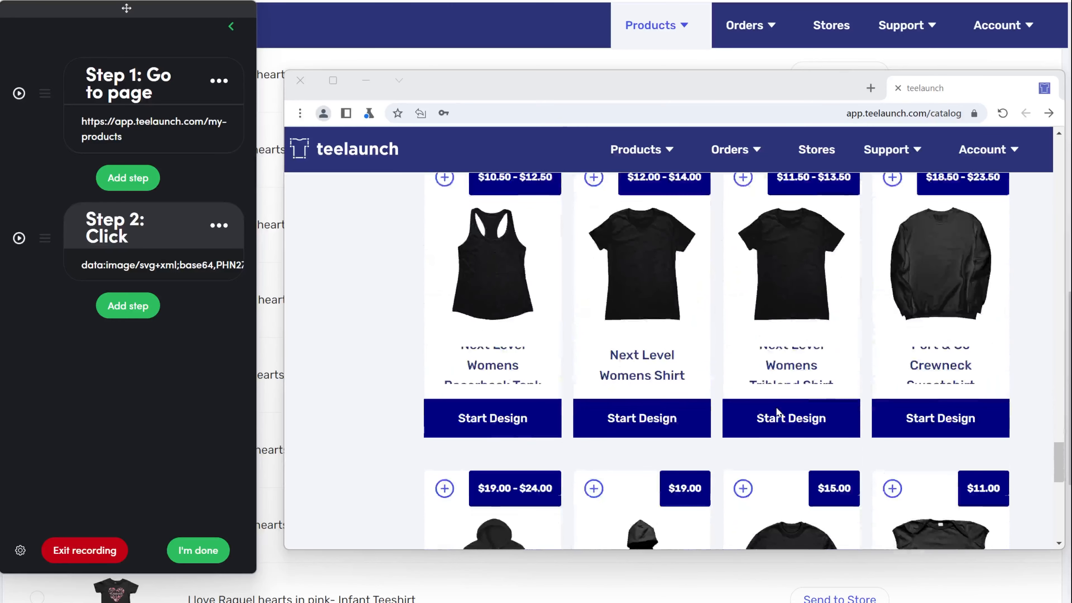
scroll(777, 410, down, 5)
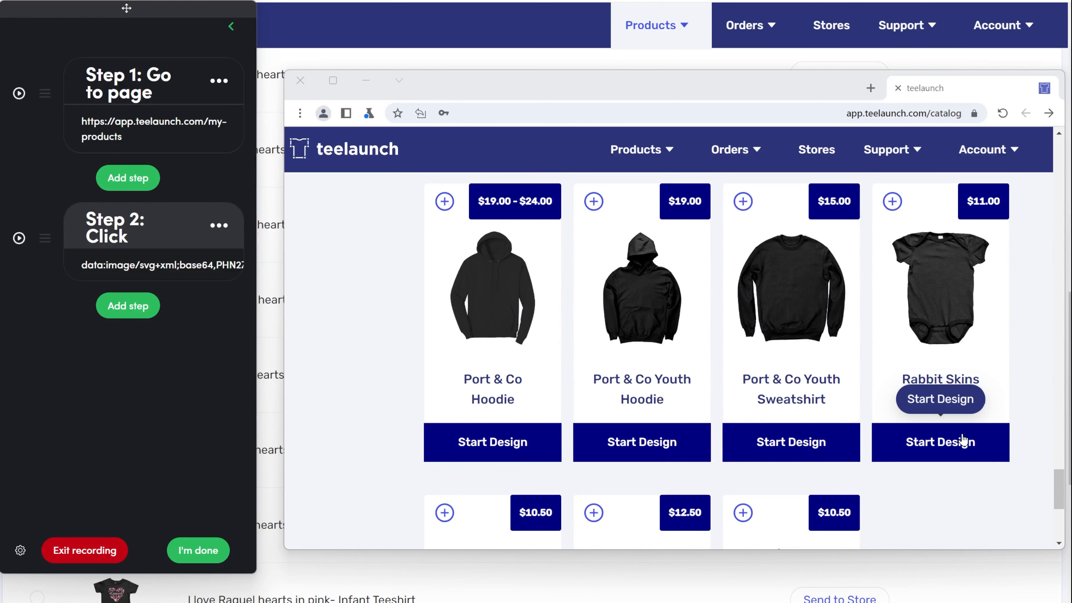
click(962, 441)
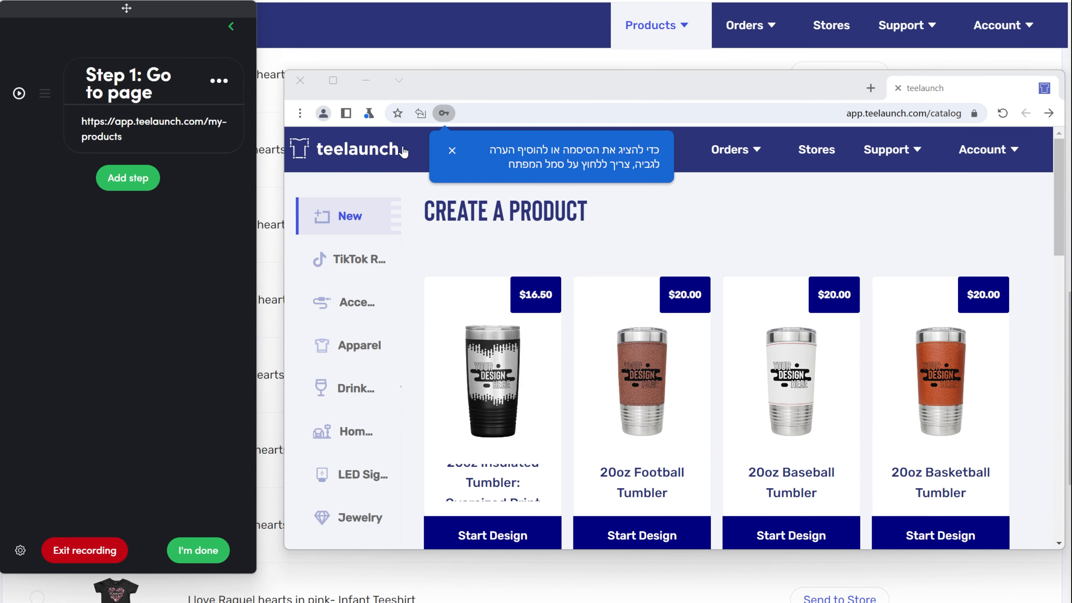
click(451, 151)
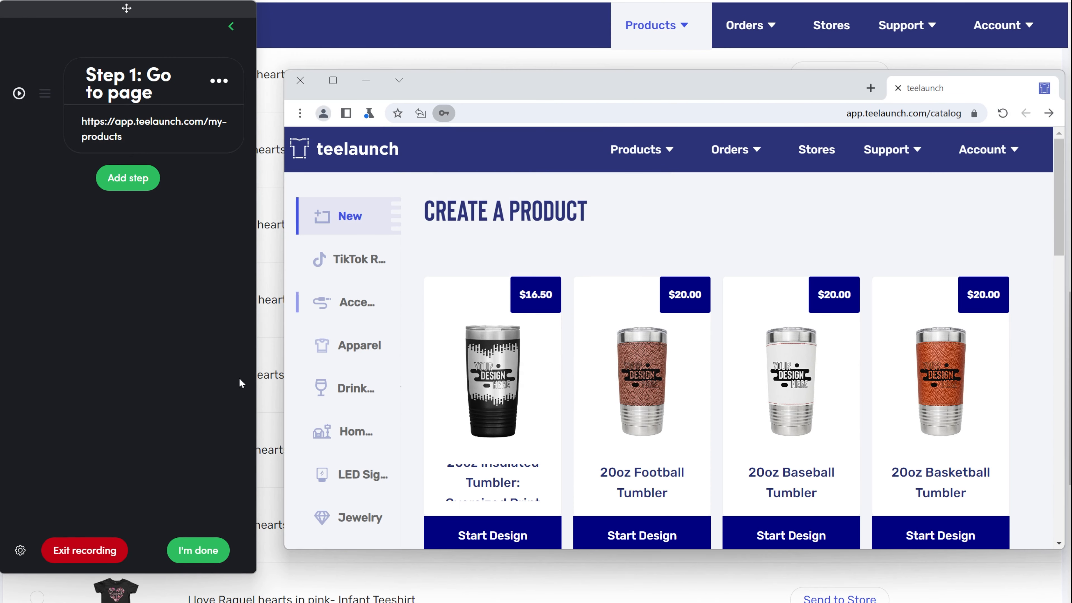
Record Apparel and the bodysuit's Start Design click as a confirmed step, then Continue past store selection
click(128, 178)
click(321, 345)
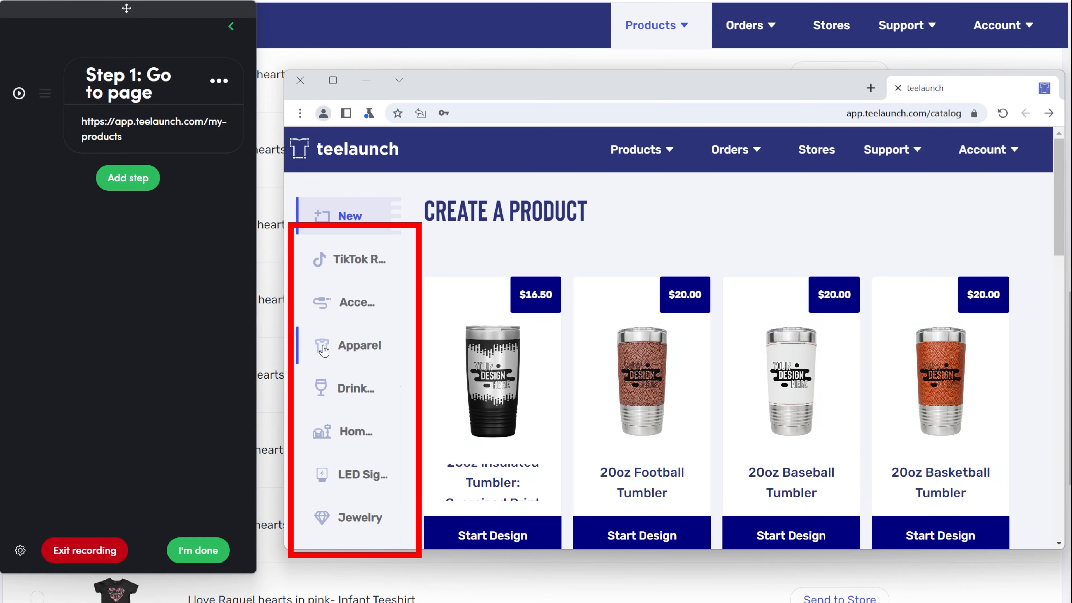
scroll(895, 411, down, 20)
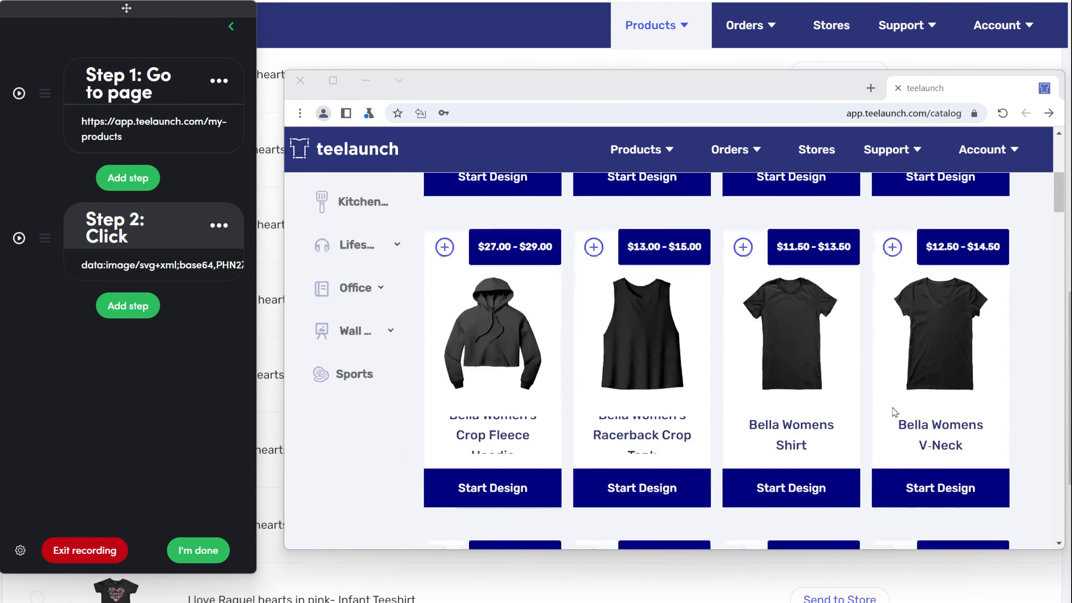
scroll(776, 412, down, 15)
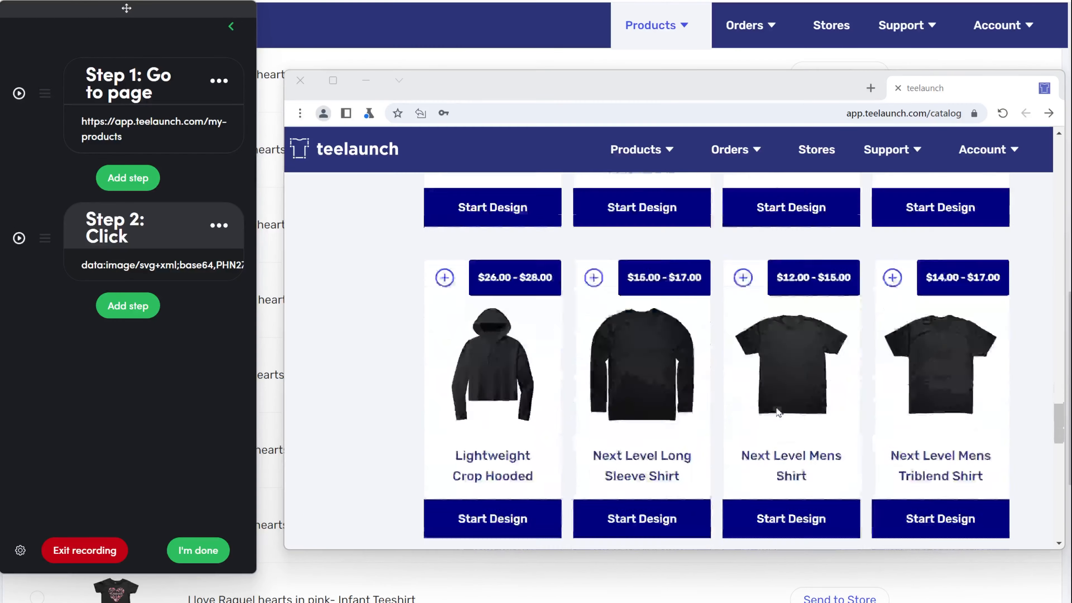
click(963, 441)
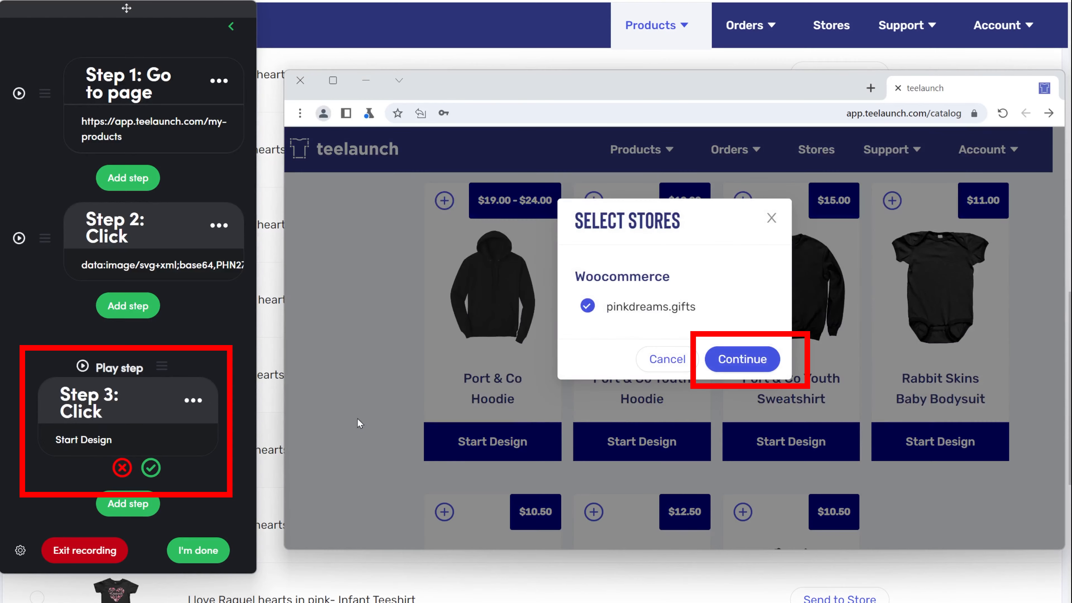
click(151, 467)
click(742, 359)
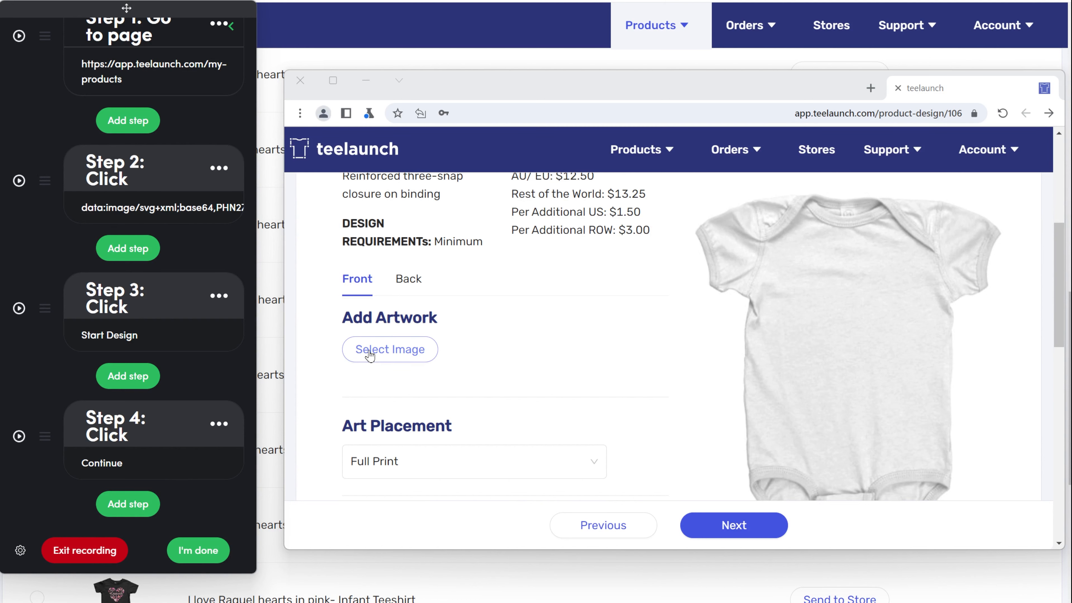
Record Select Image and Upload File steps, then apply the pink heart artwork to the bodysuit
click(370, 356)
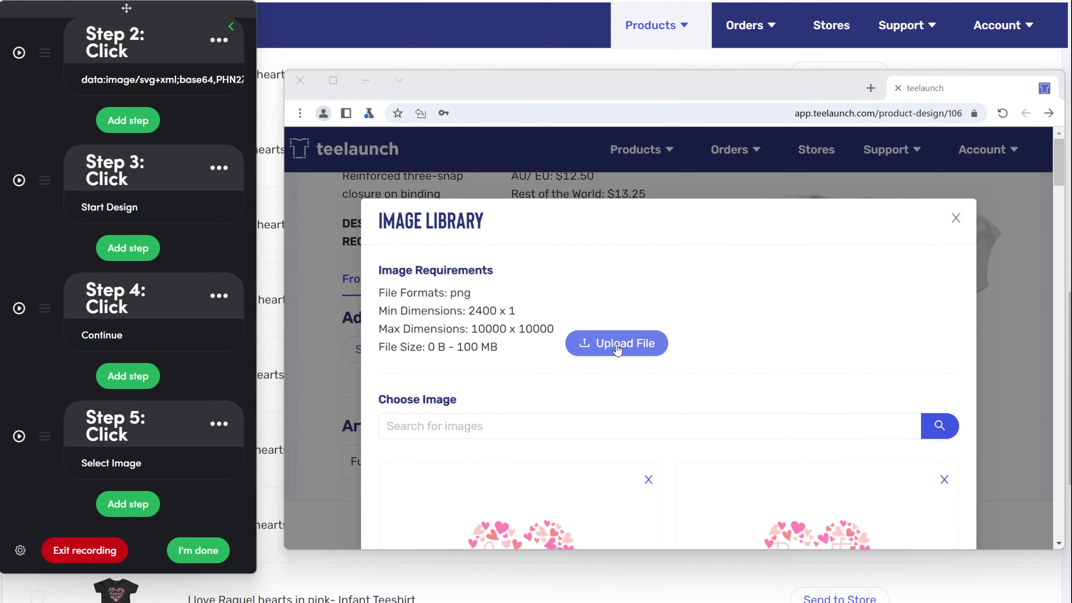
click(612, 350)
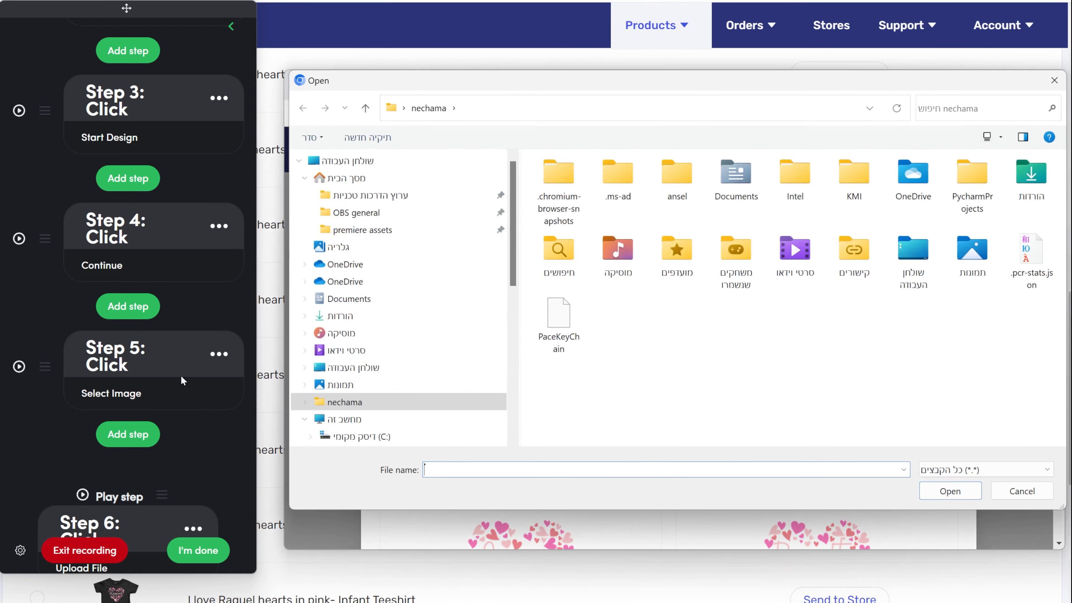
click(151, 468)
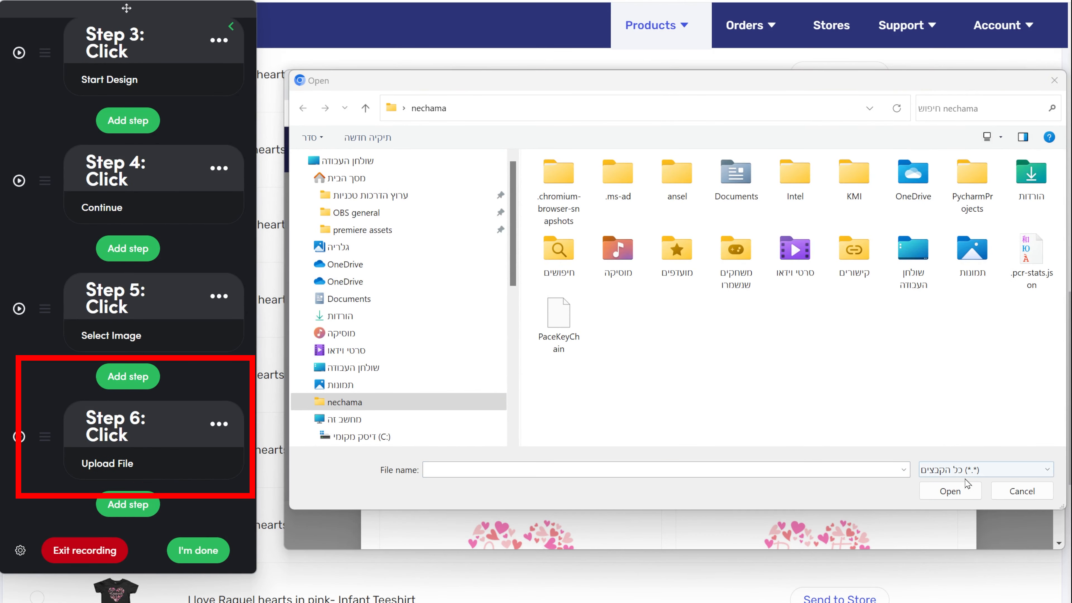
click(1008, 490)
scroll(533, 417, down, 5)
click(460, 315)
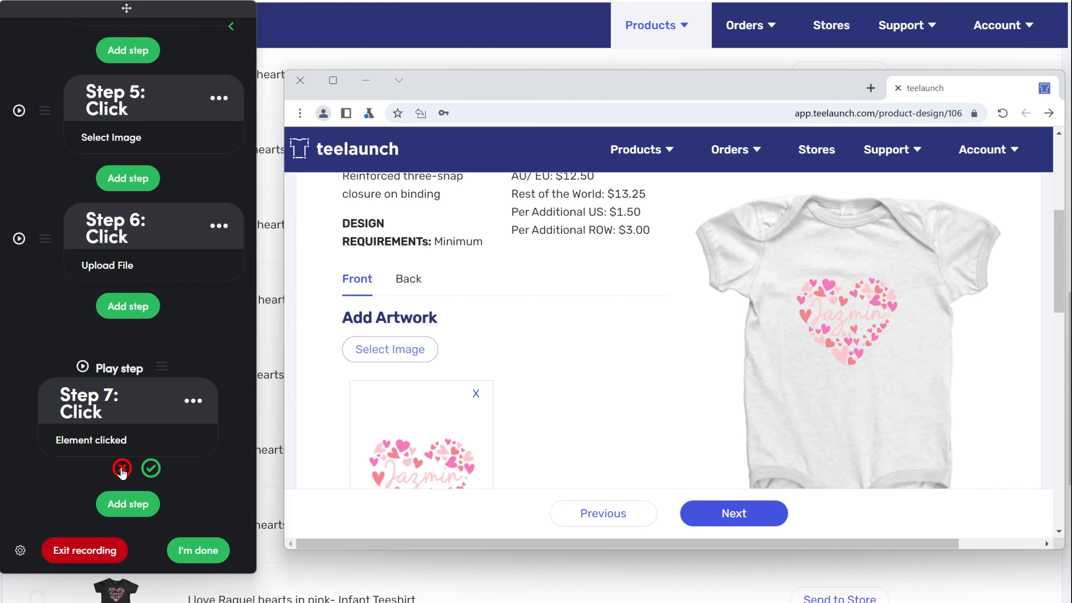
Delete the extra artwork-pick step, rename step 6 'Upload design', and change it to an Upload step
click(123, 474)
text(d design)
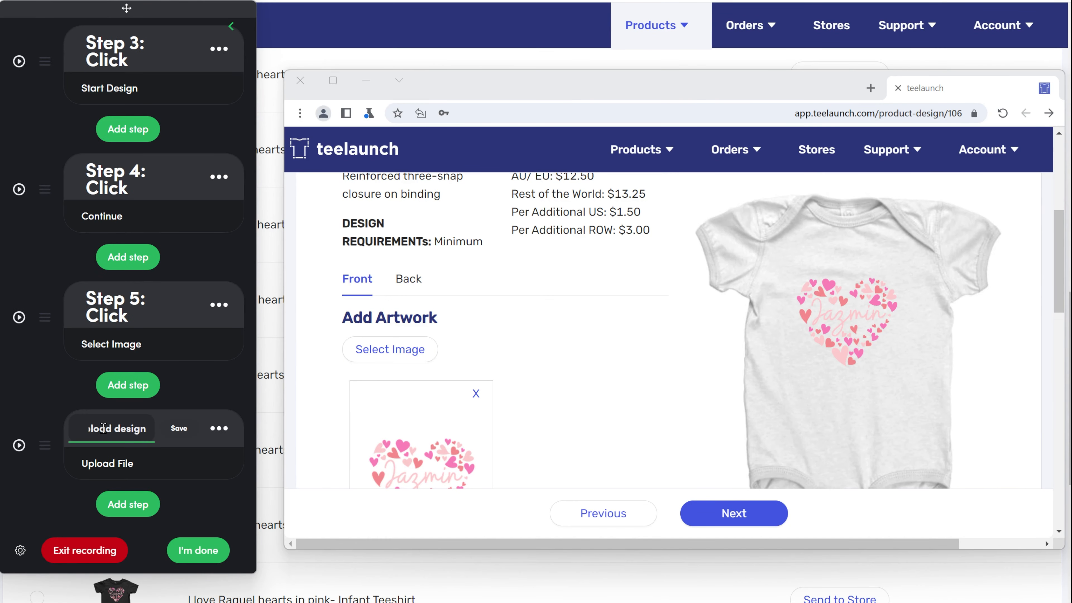
click(179, 428)
click(219, 439)
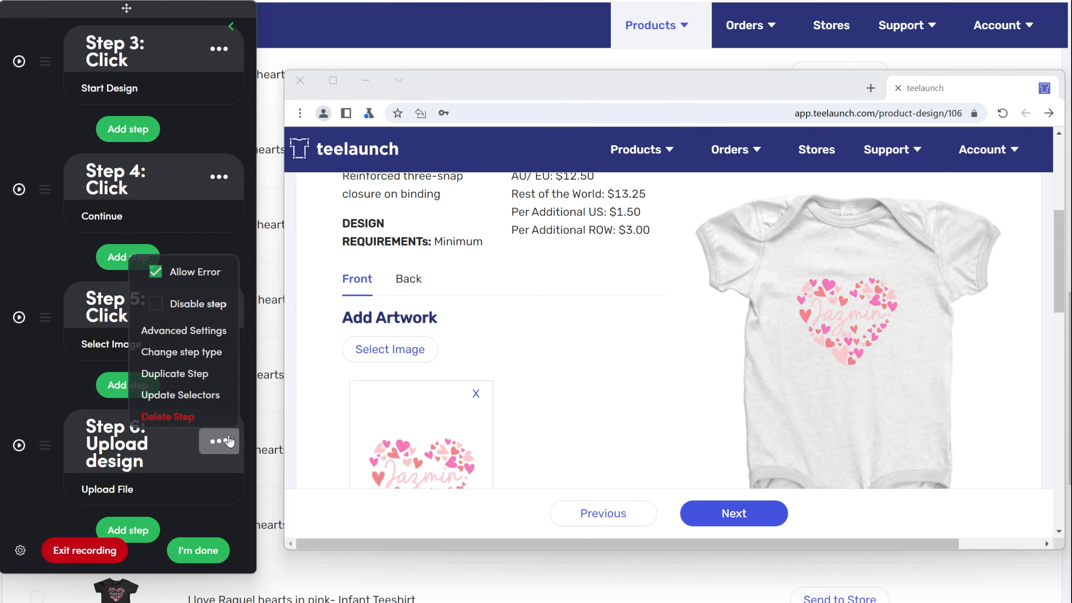
click(182, 351)
click(188, 260)
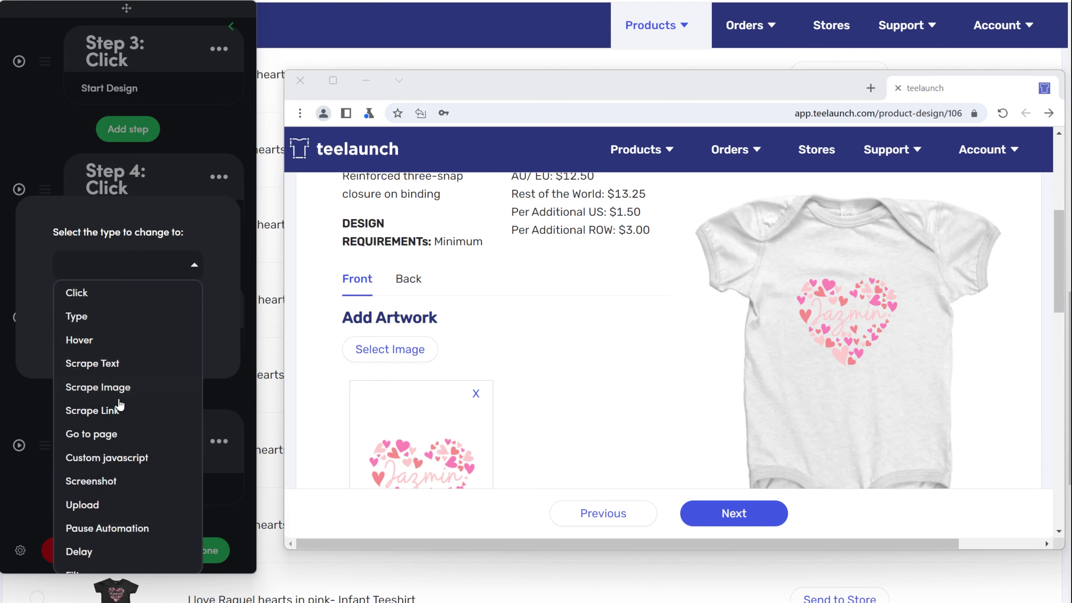
scroll(107, 428, down, 2)
click(107, 428)
click(169, 344)
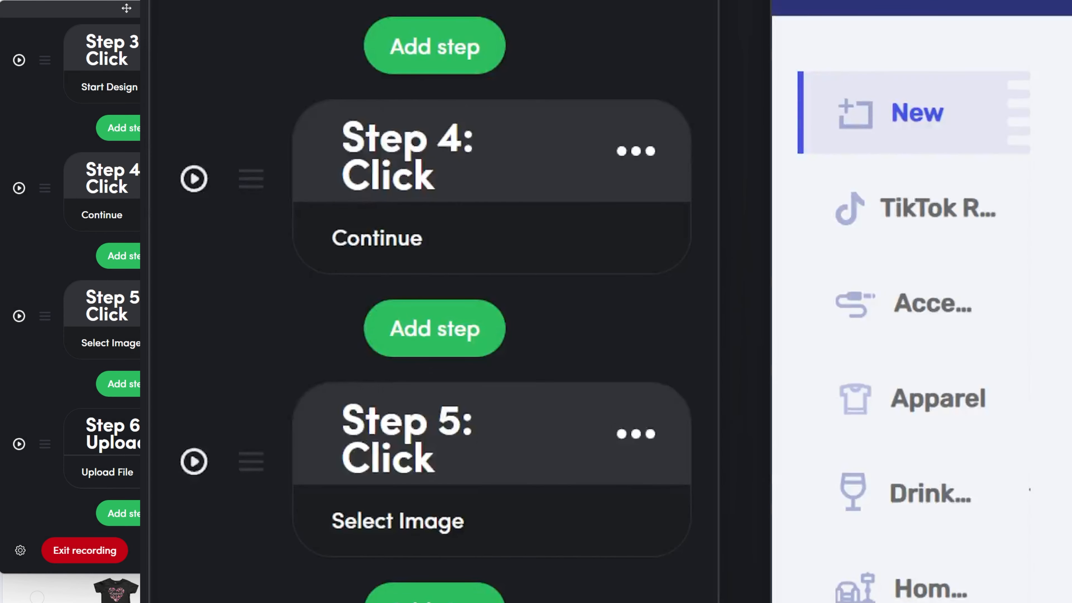
click(178, 485)
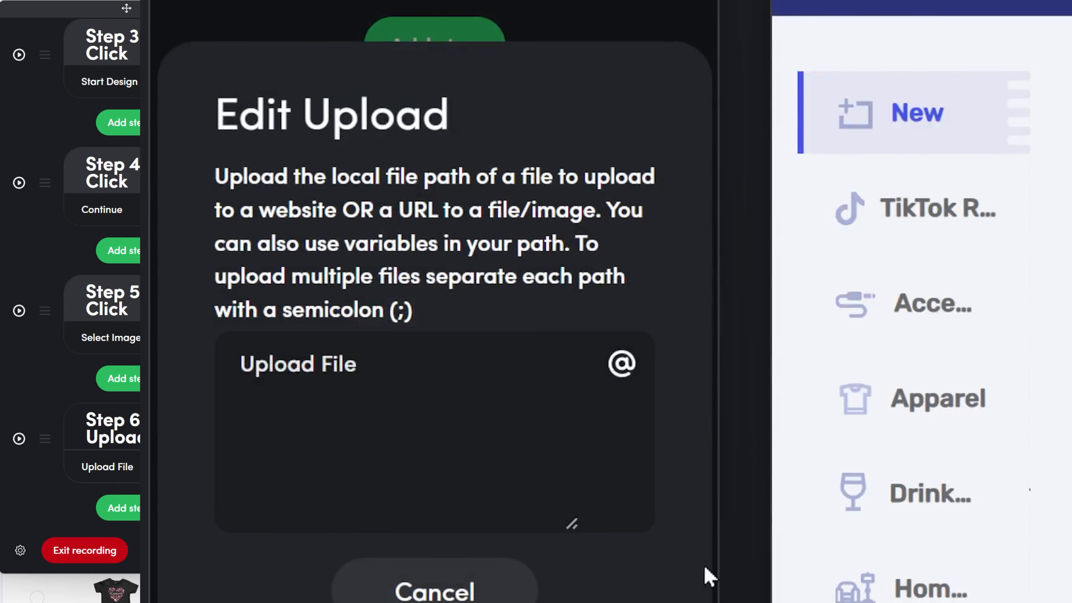
key(BackSpace)
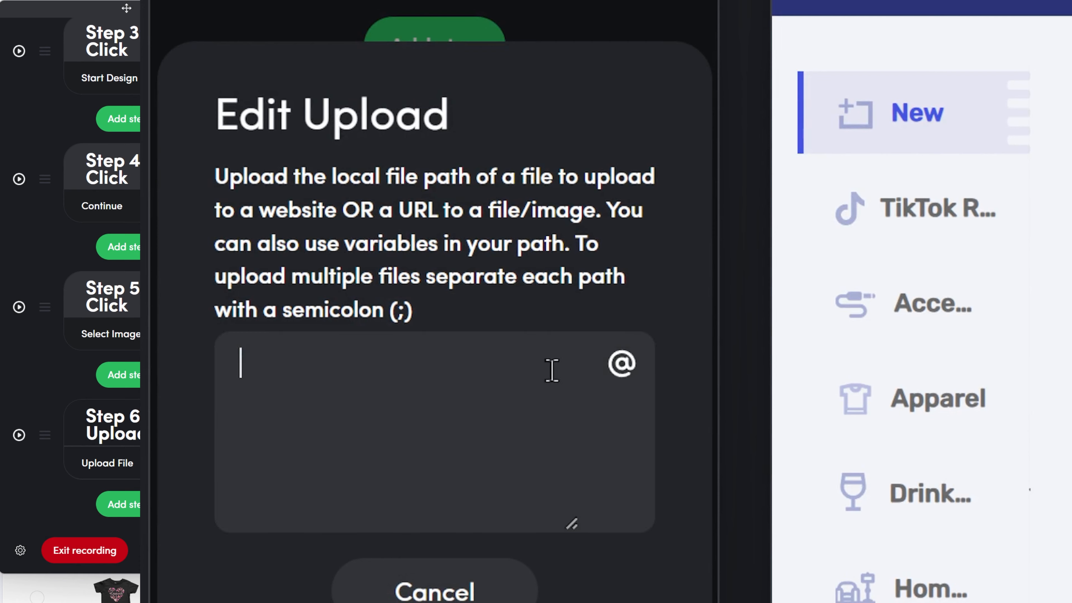
click(625, 372)
click(358, 361)
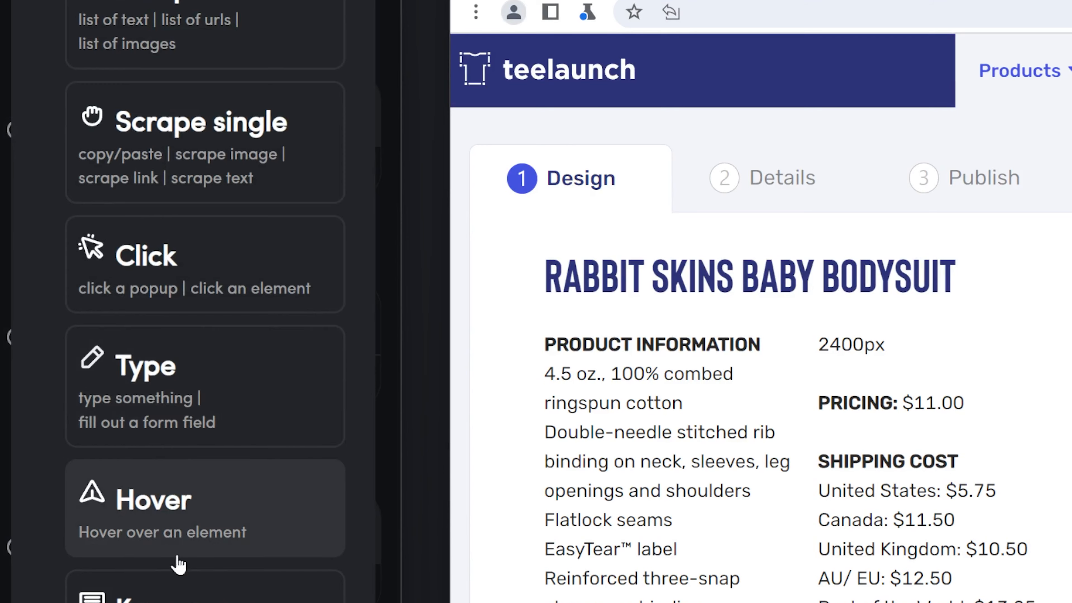
Add a 1-minute Delay as step 7 after the upload
scroll(175, 549, down, 5)
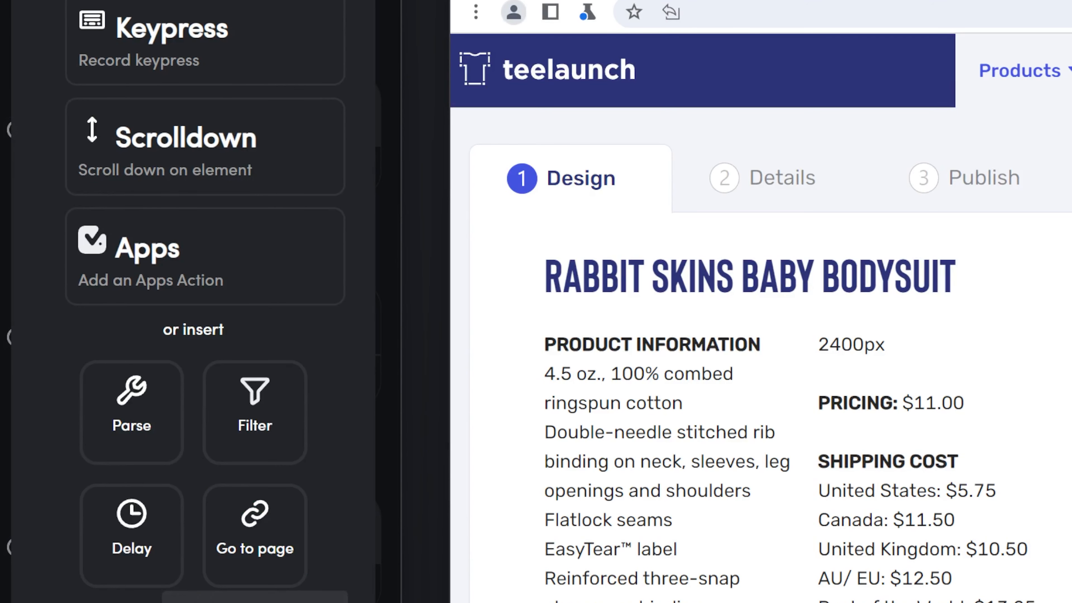
click(136, 549)
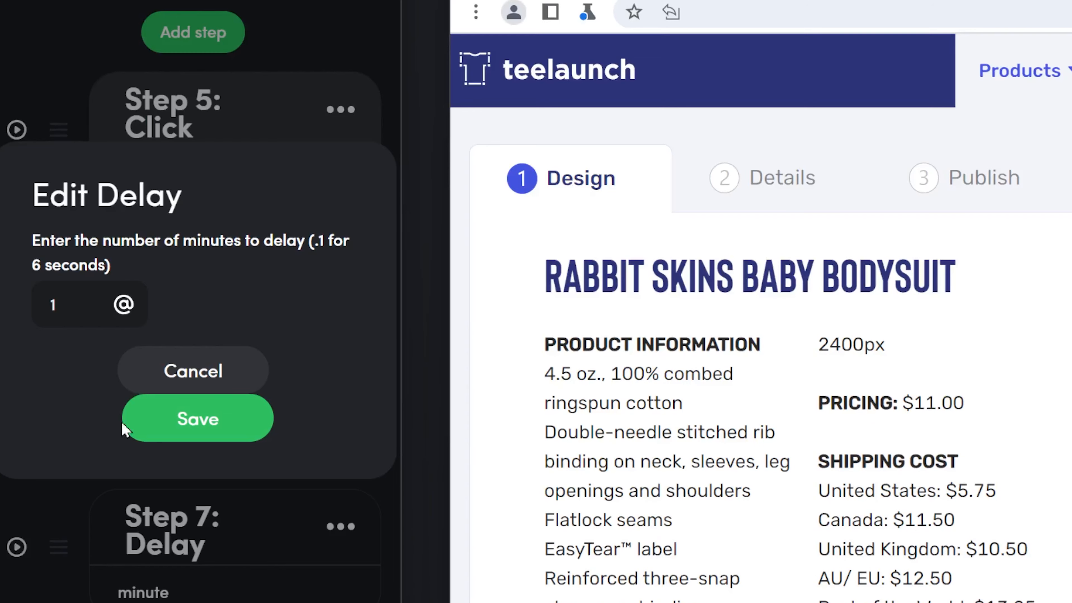
click(150, 428)
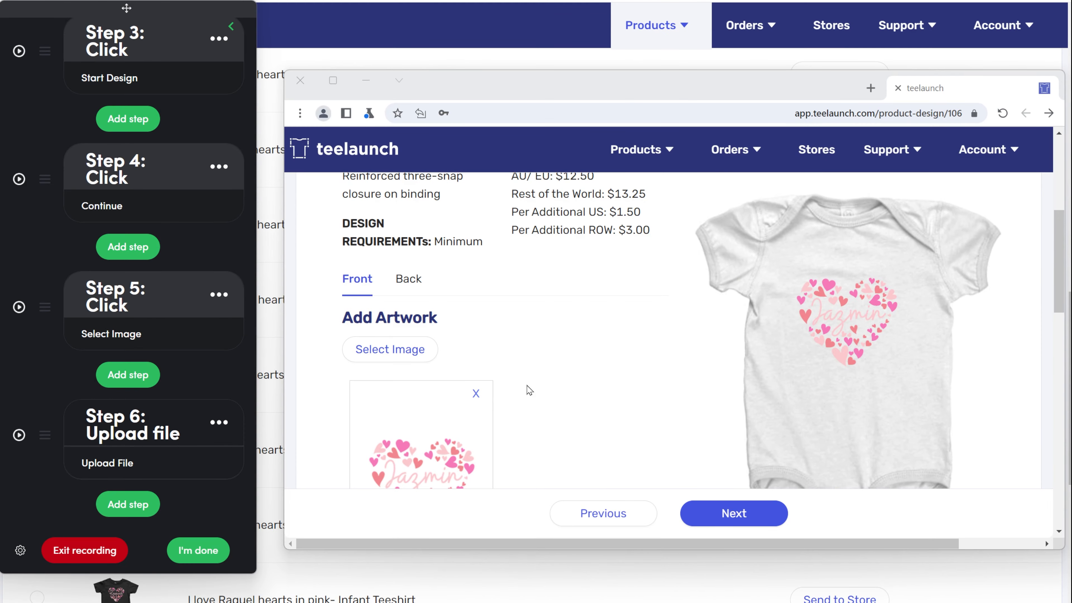
Pick Lavender, Charcoal and Navy bodysuit colours, then discard the recorded Charcoal step
scroll(540, 388, down, 5)
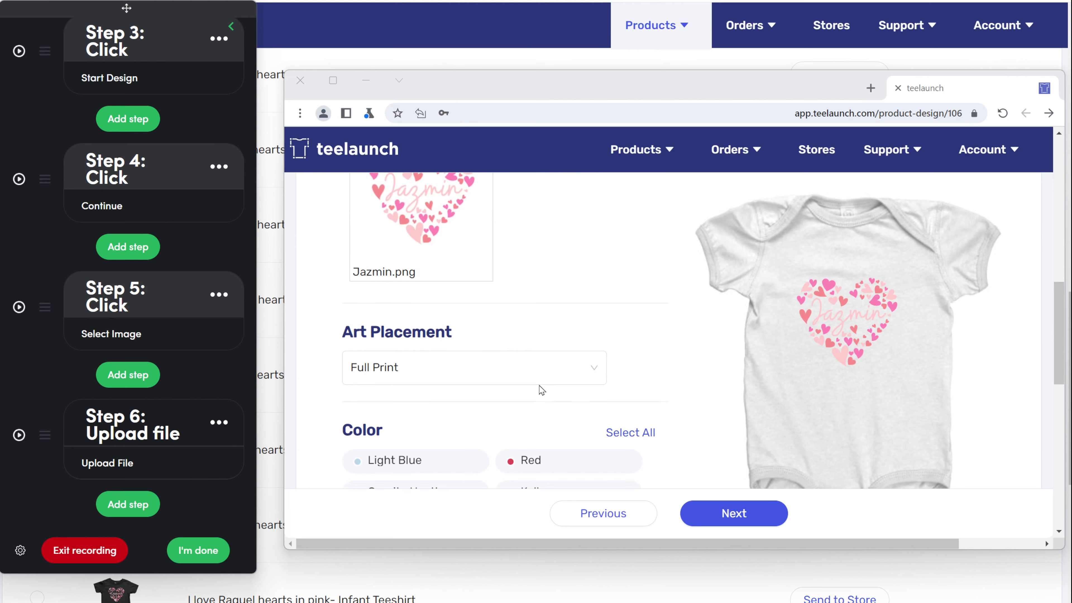
scroll(541, 390, down, 2)
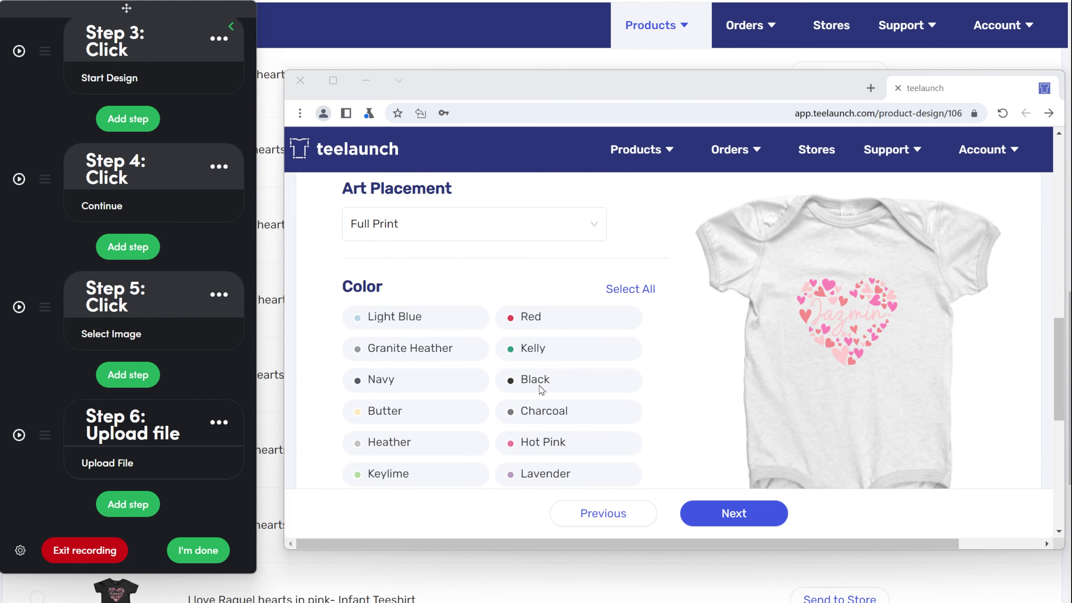
scroll(542, 390, down, 5)
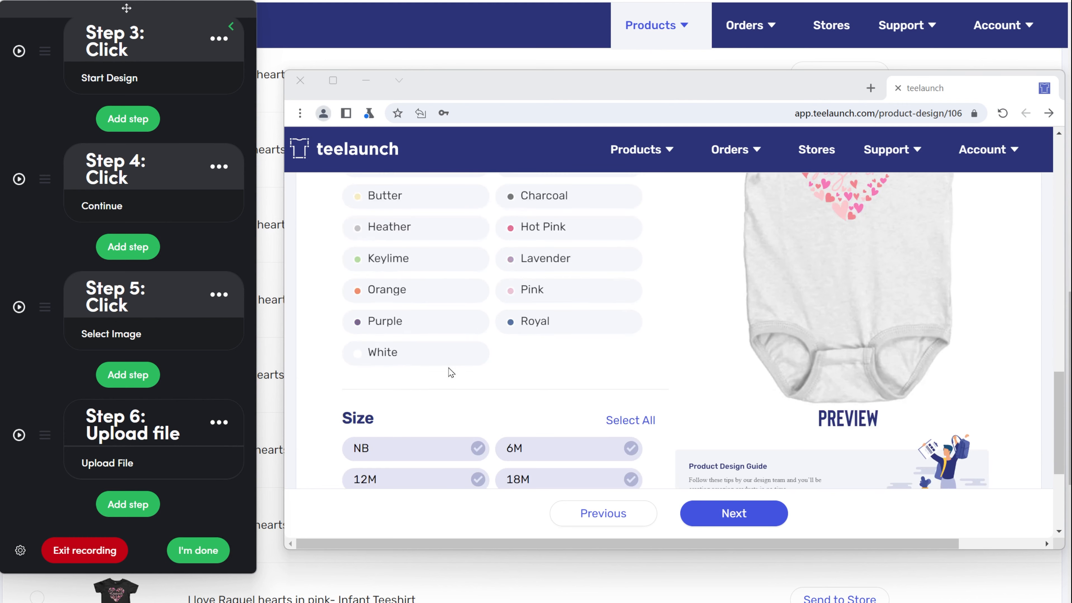
scroll(451, 372, up, 3)
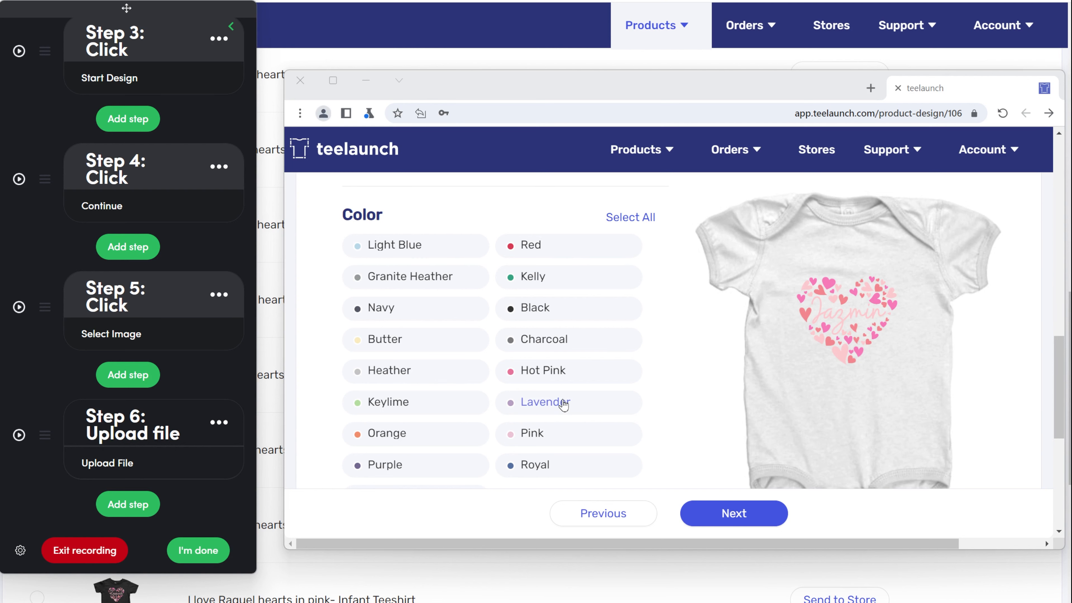
click(563, 402)
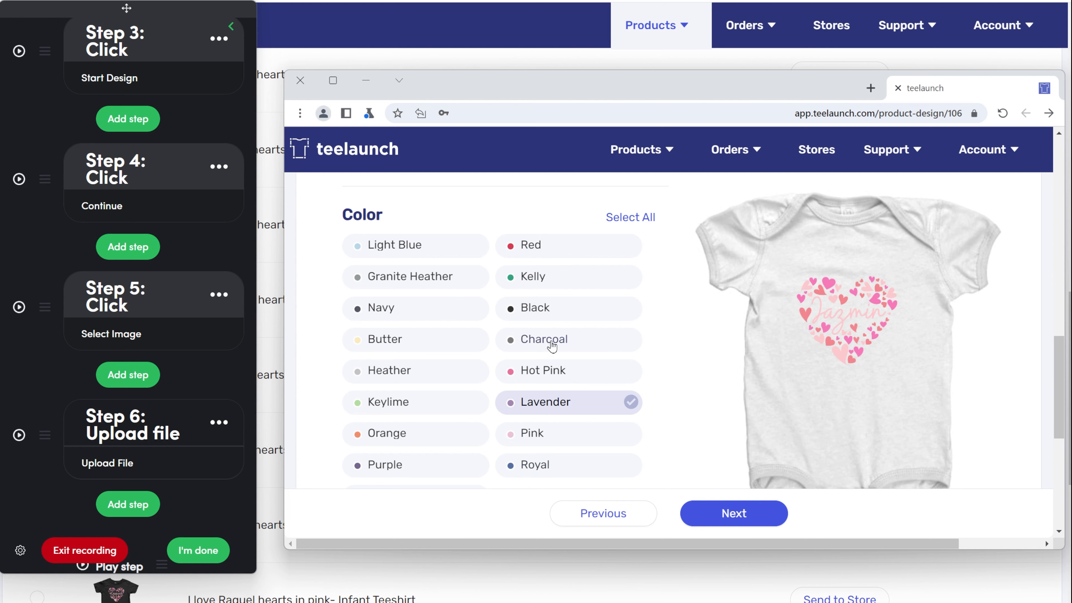
click(548, 340)
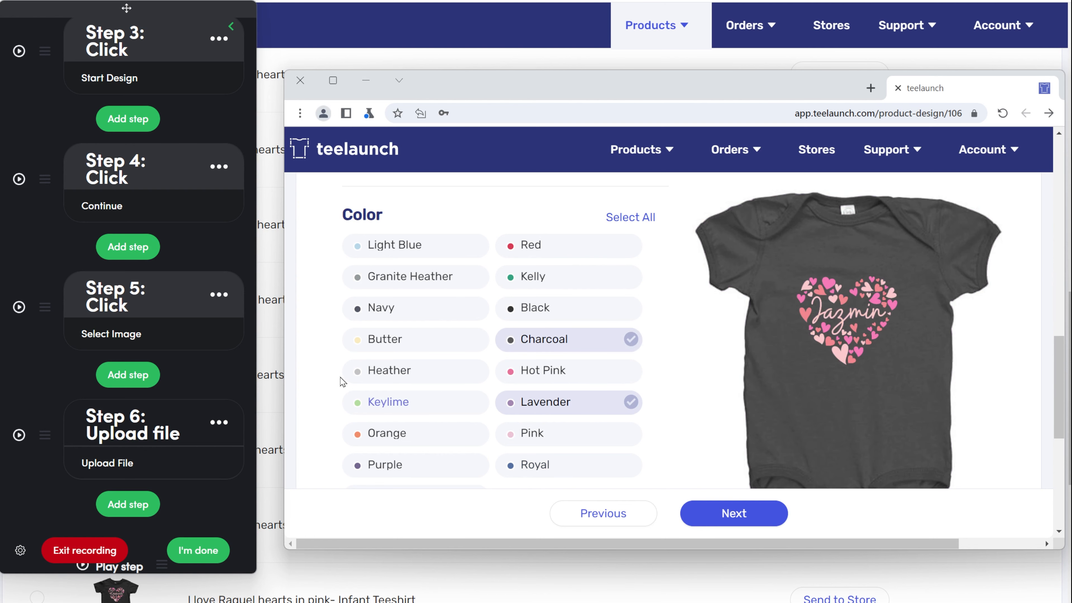
click(422, 312)
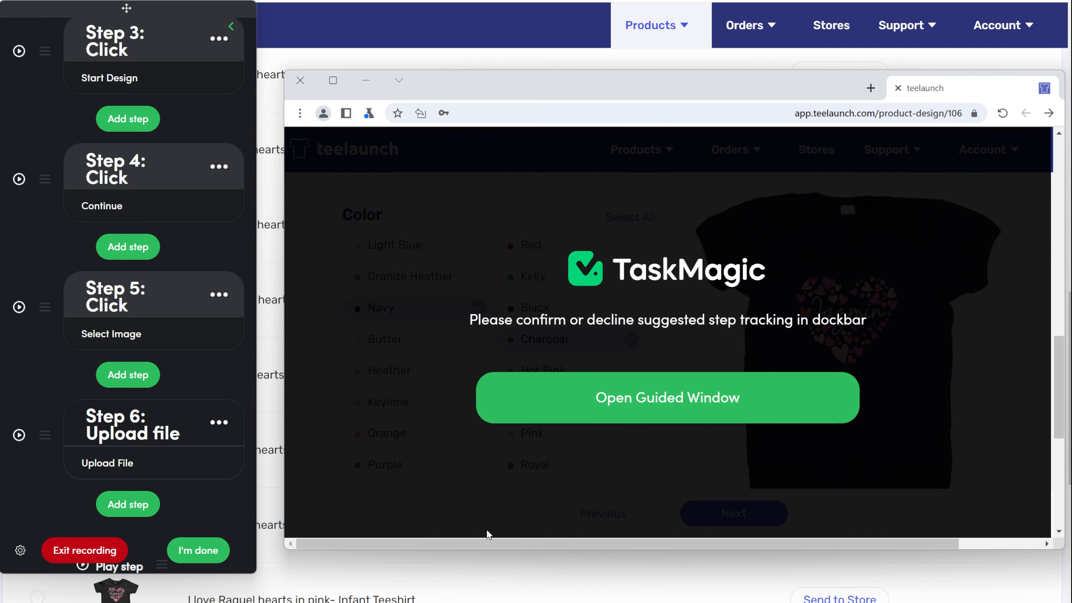
scroll(86, 483, down, 7)
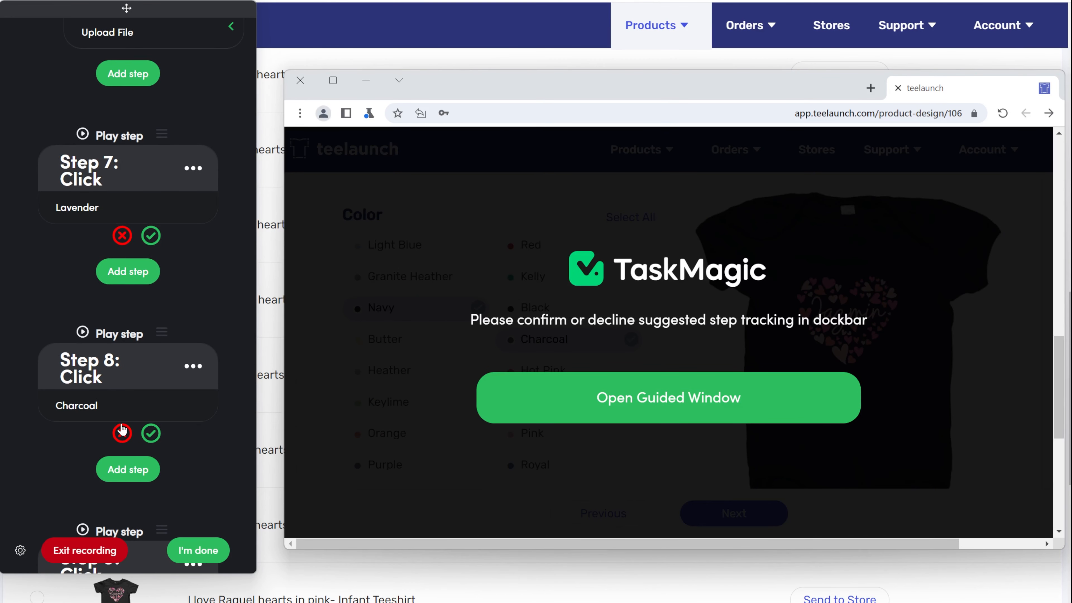
click(122, 432)
Remove the recorded Navy and Lavender colour steps from the recording
click(122, 465)
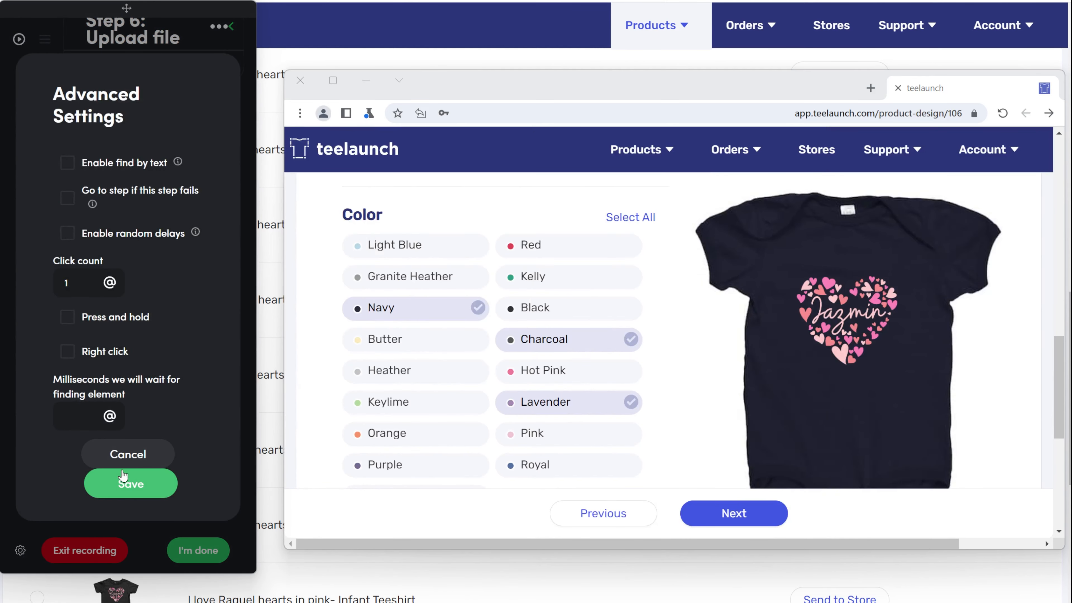
click(243, 490)
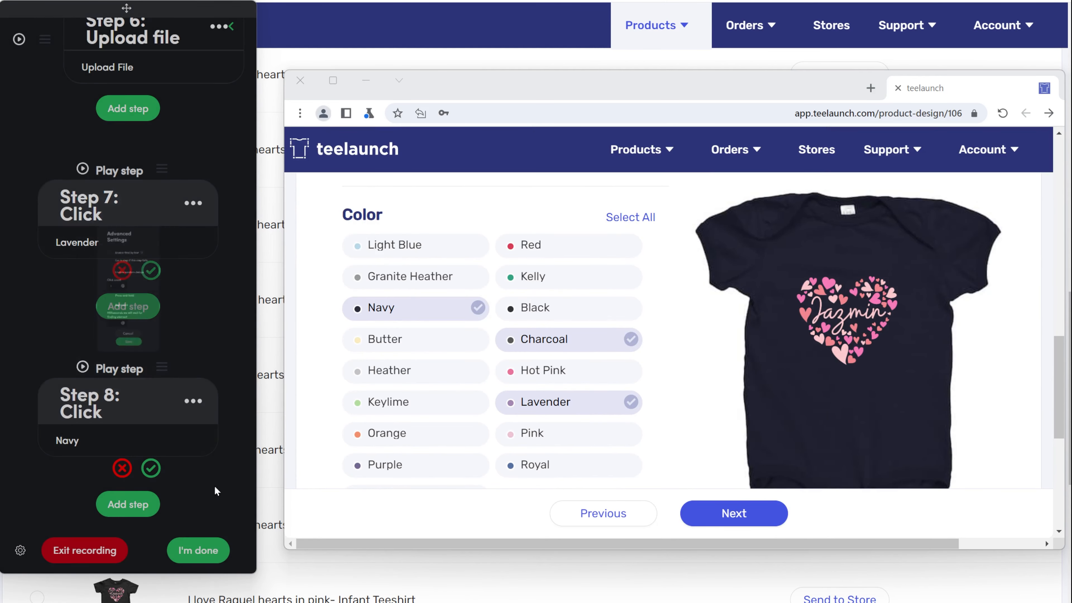
click(121, 469)
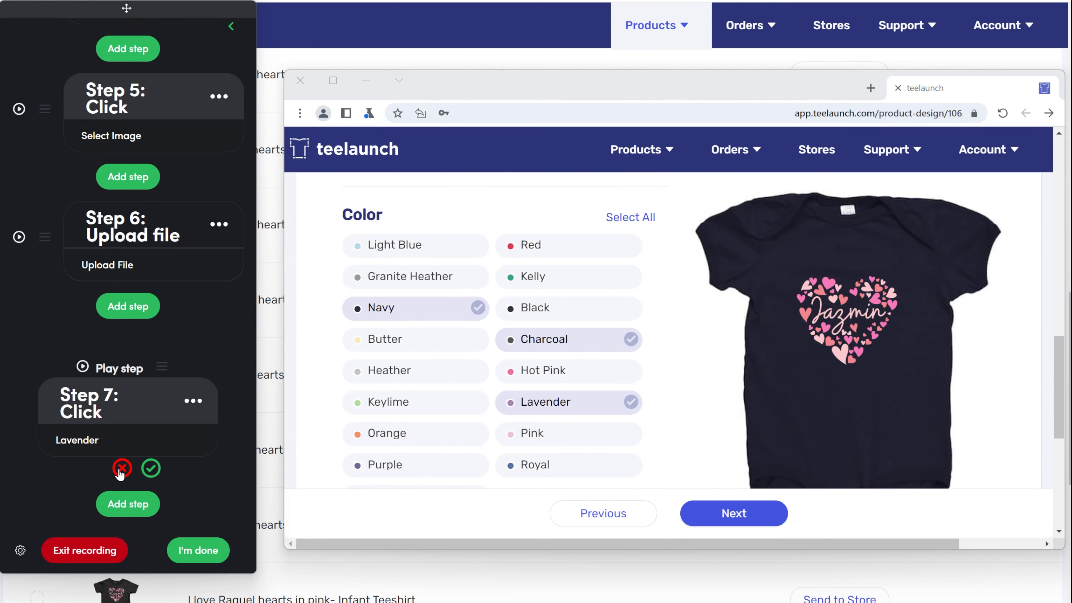
click(121, 468)
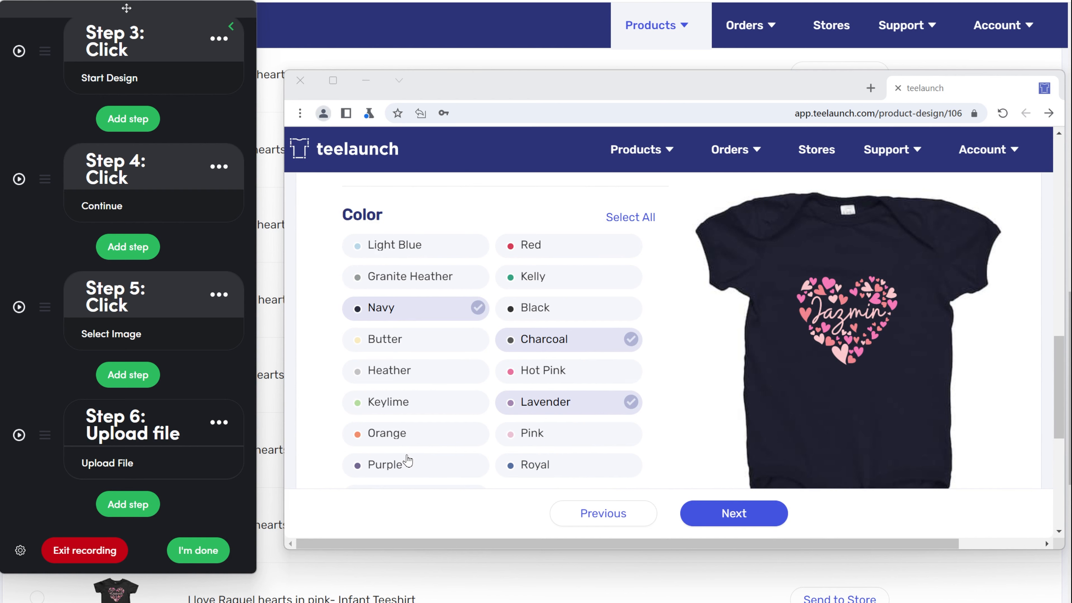
Tick White as a colour, discard its recorded step, and scroll down to Size
scroll(376, 372, down, 3)
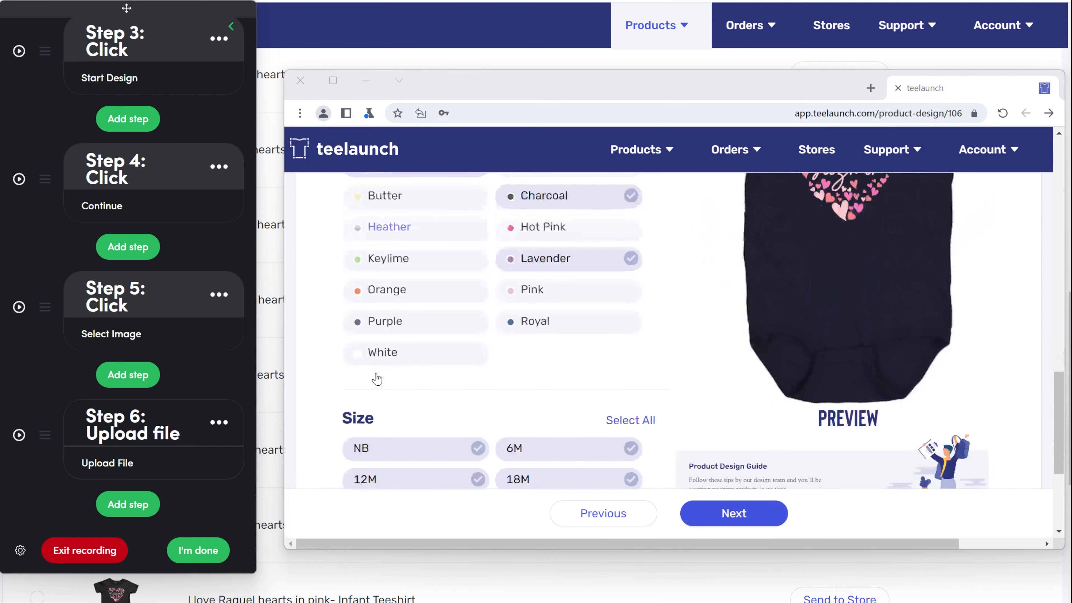
click(410, 360)
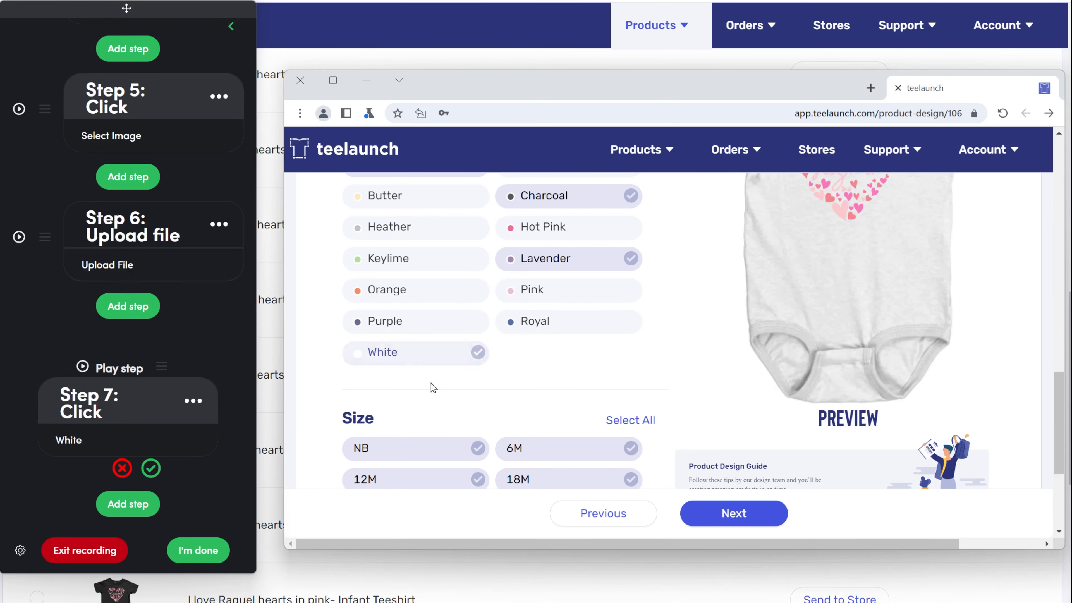
scroll(437, 400, up, 3)
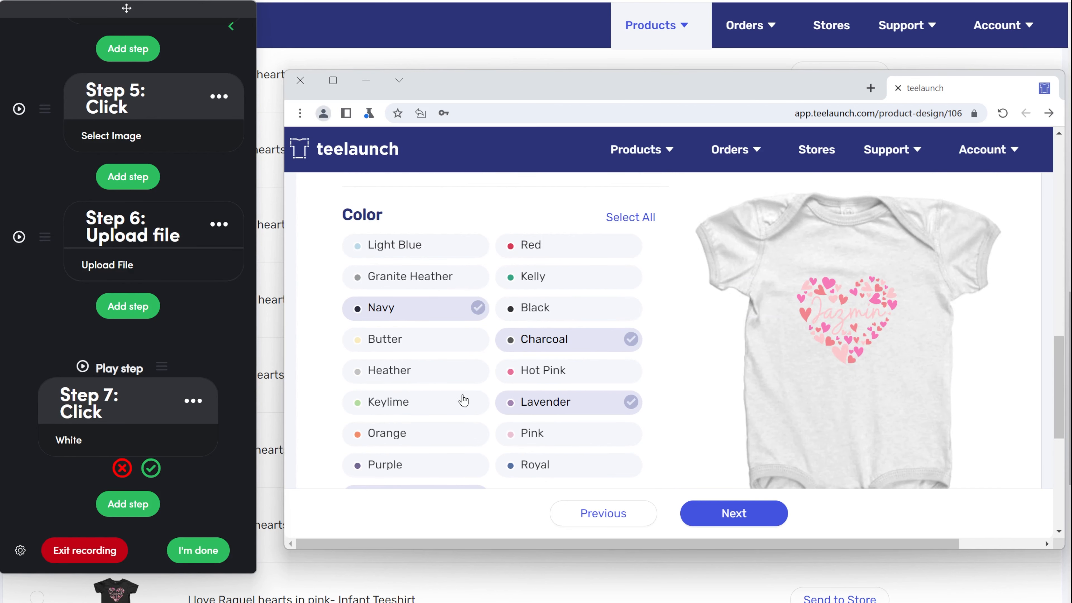
click(121, 468)
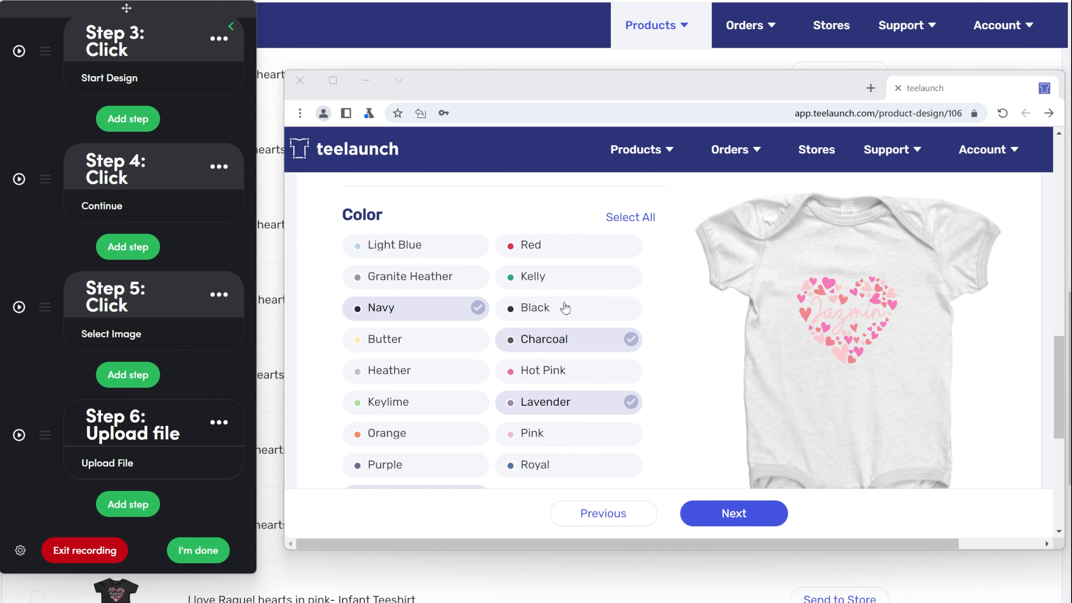
scroll(496, 304, down, 3)
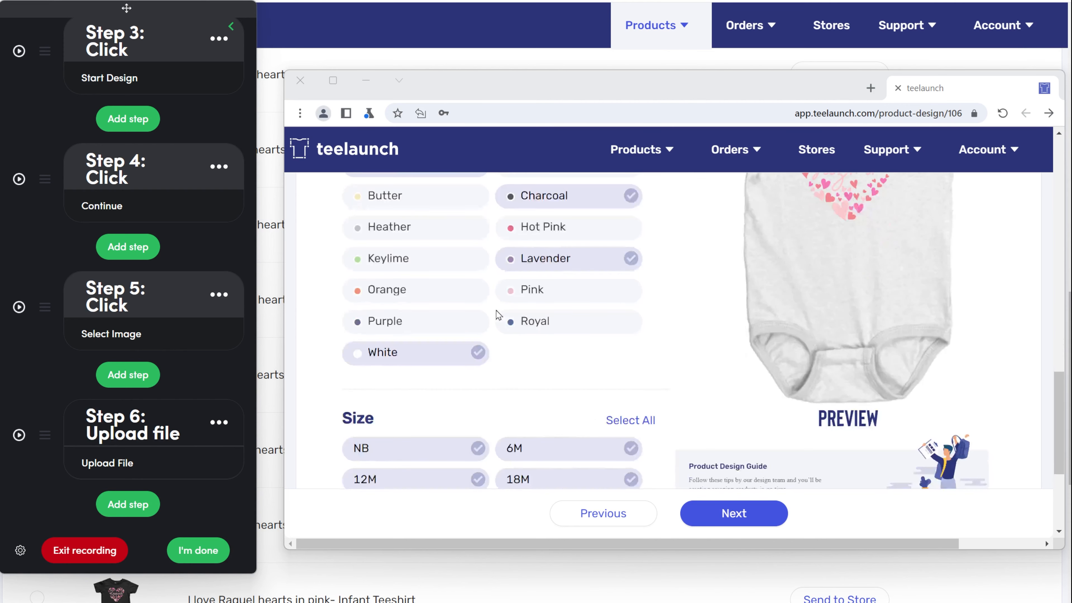
scroll(498, 315, down, 3)
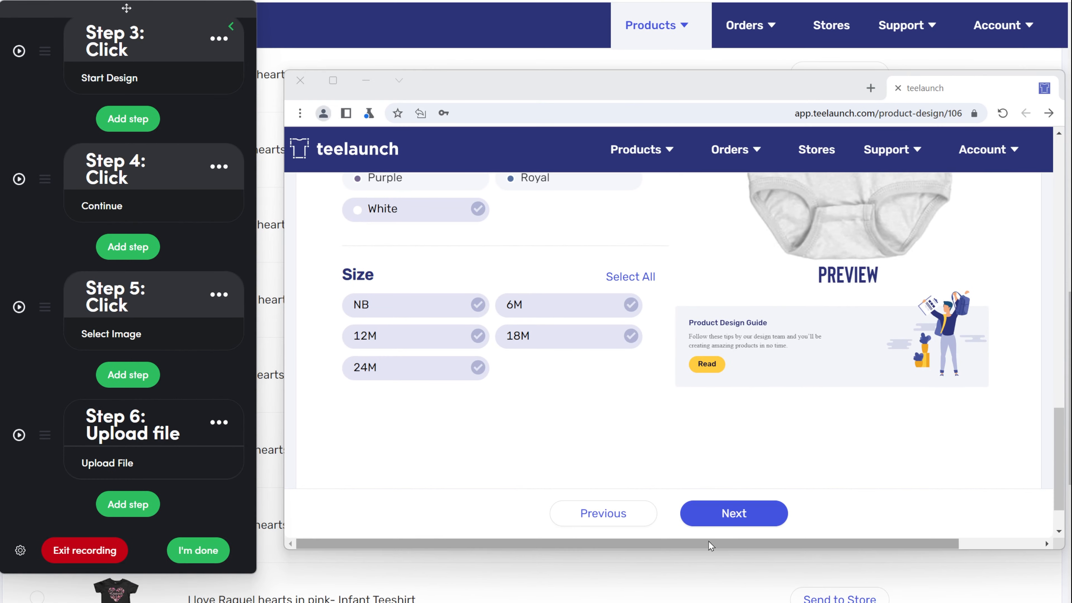
Record and accept a Next click that advances to the product Details page
click(734, 513)
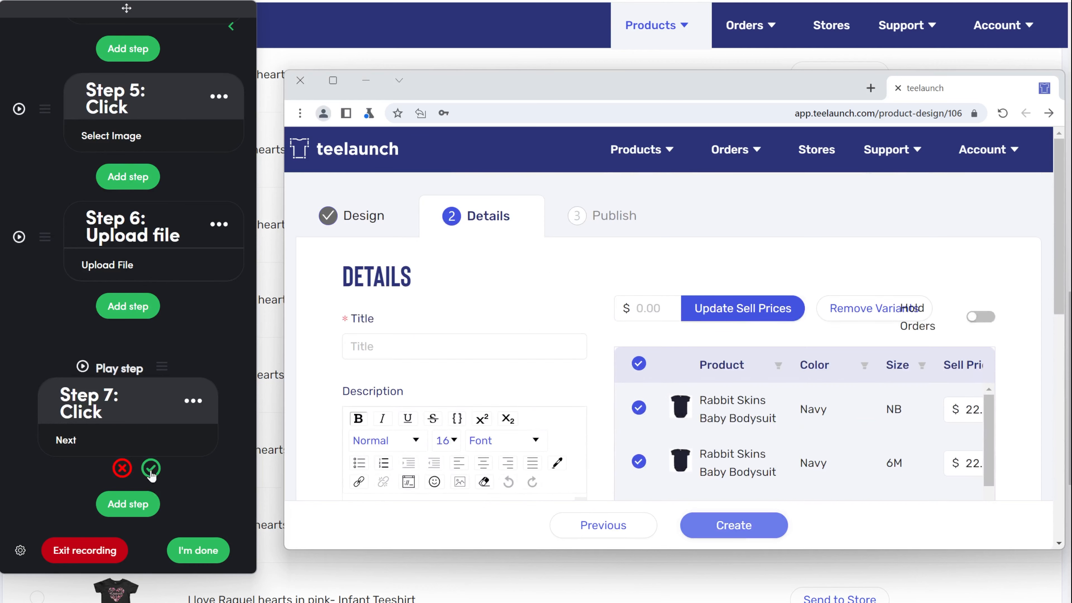
click(151, 469)
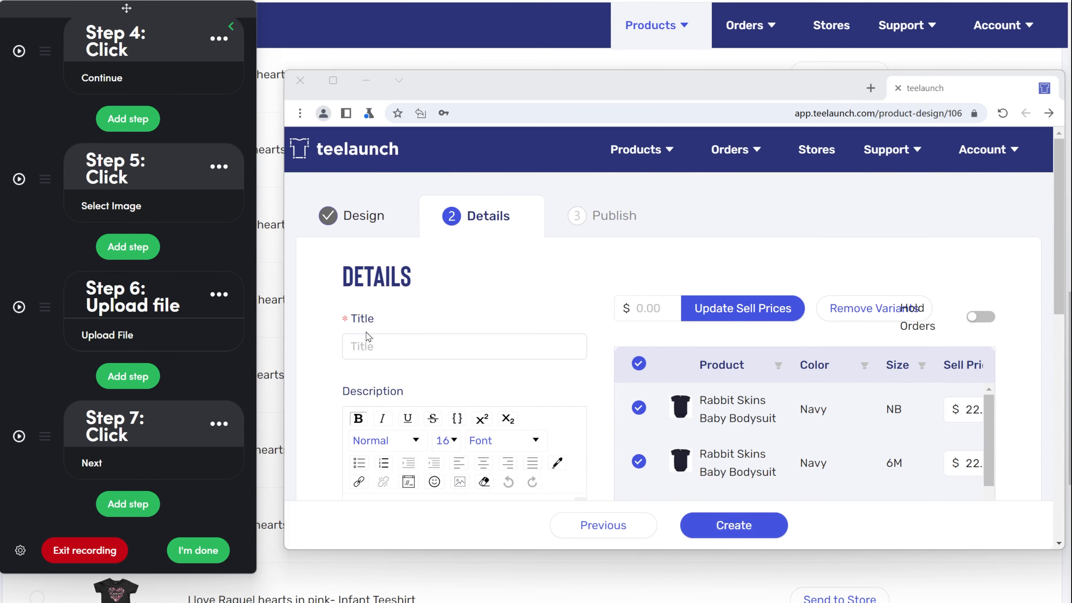
click(369, 348)
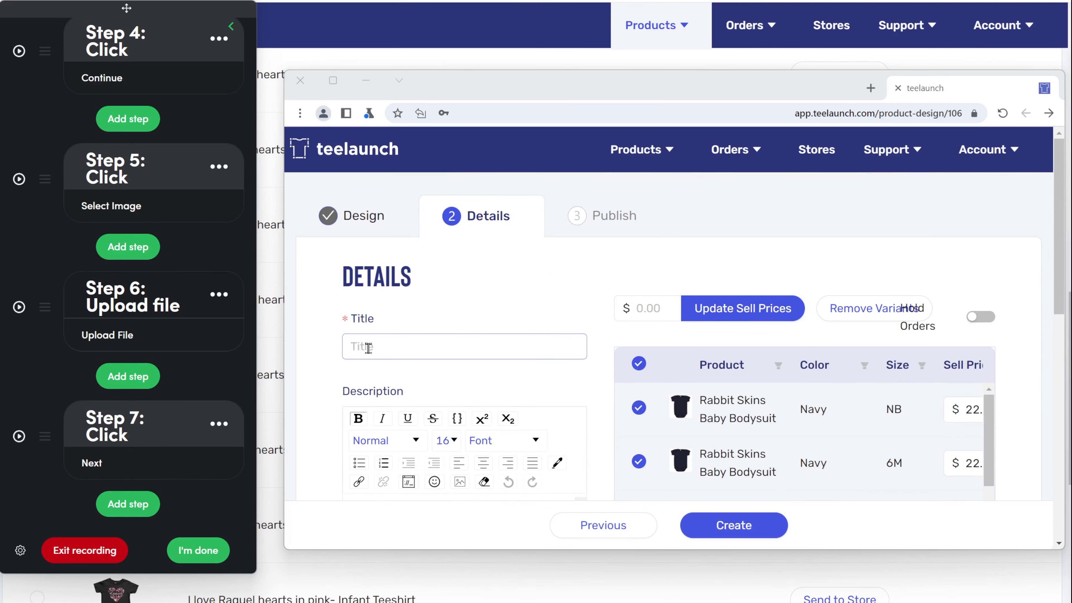
click(139, 503)
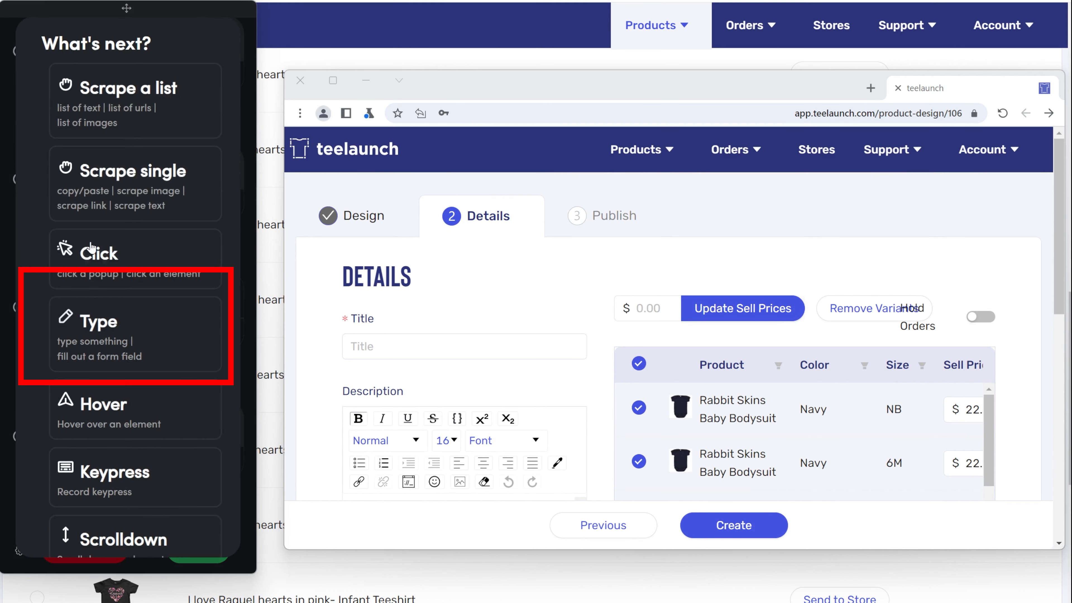
click(108, 320)
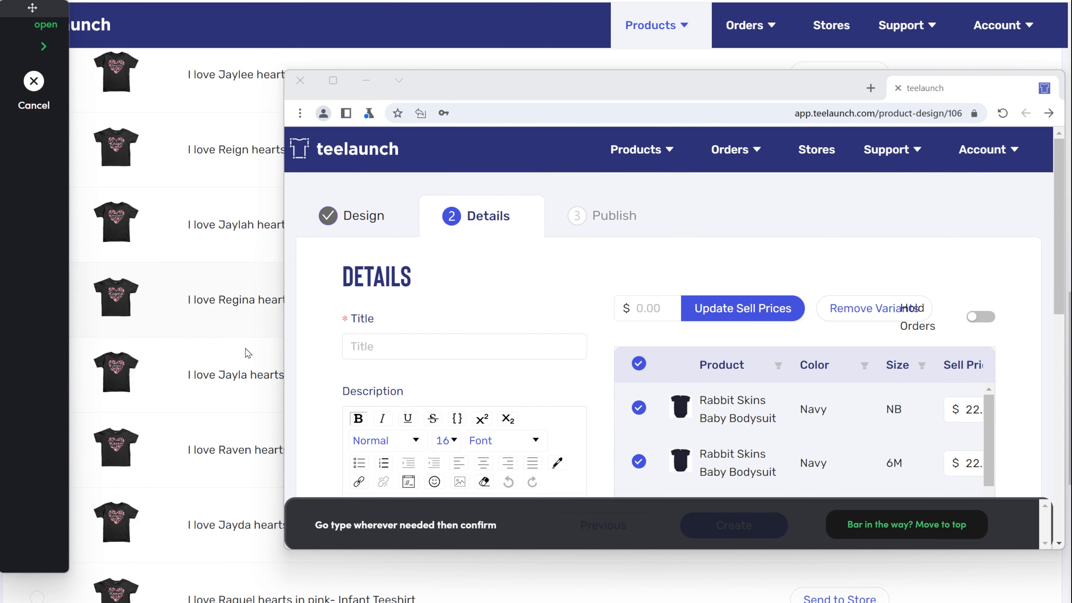
click(358, 340)
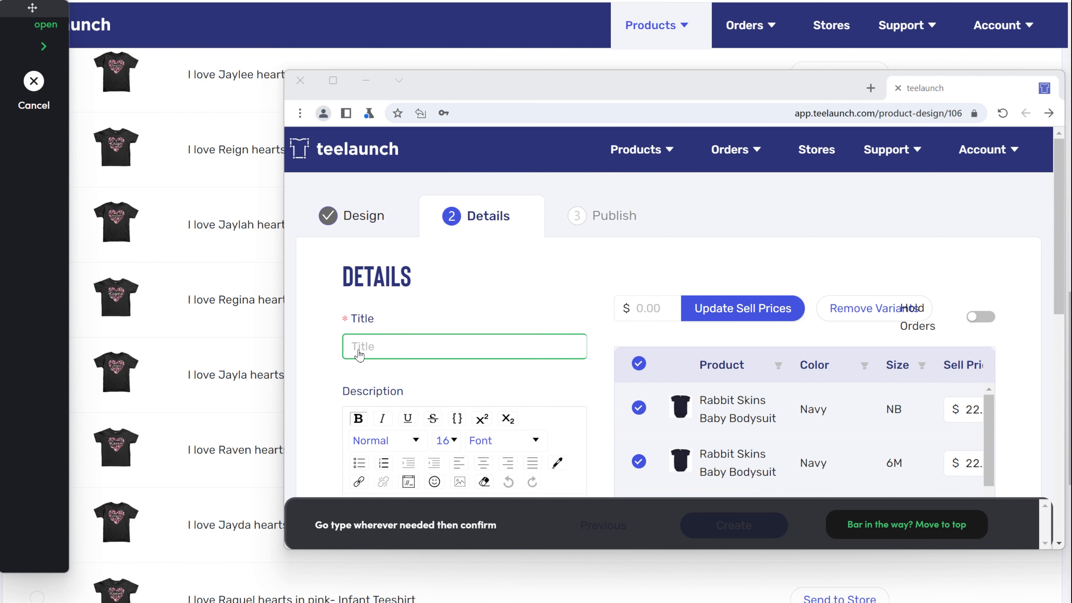
text(title)
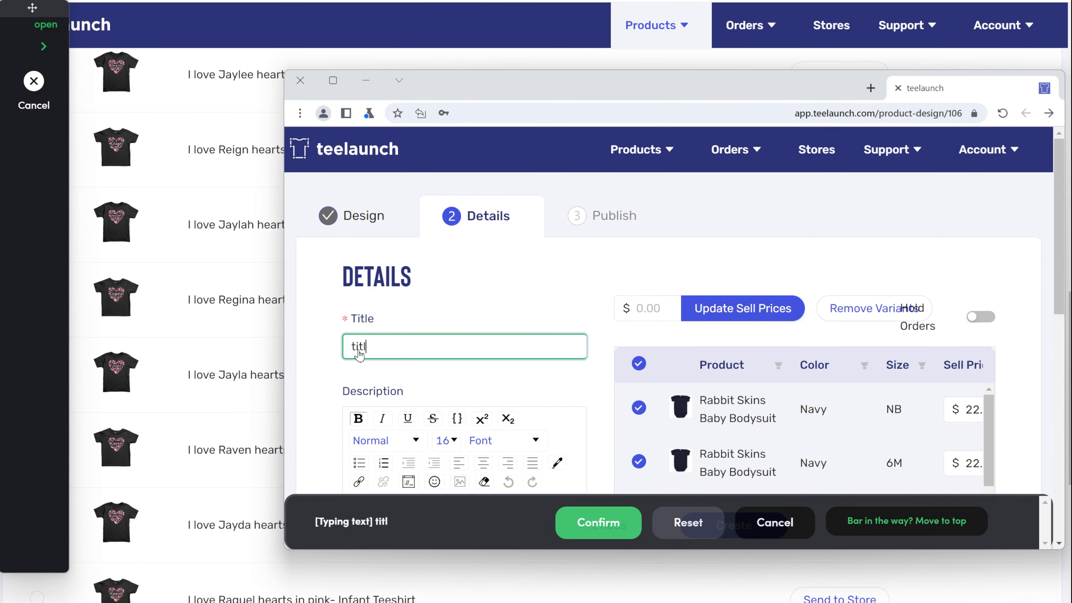
click(609, 516)
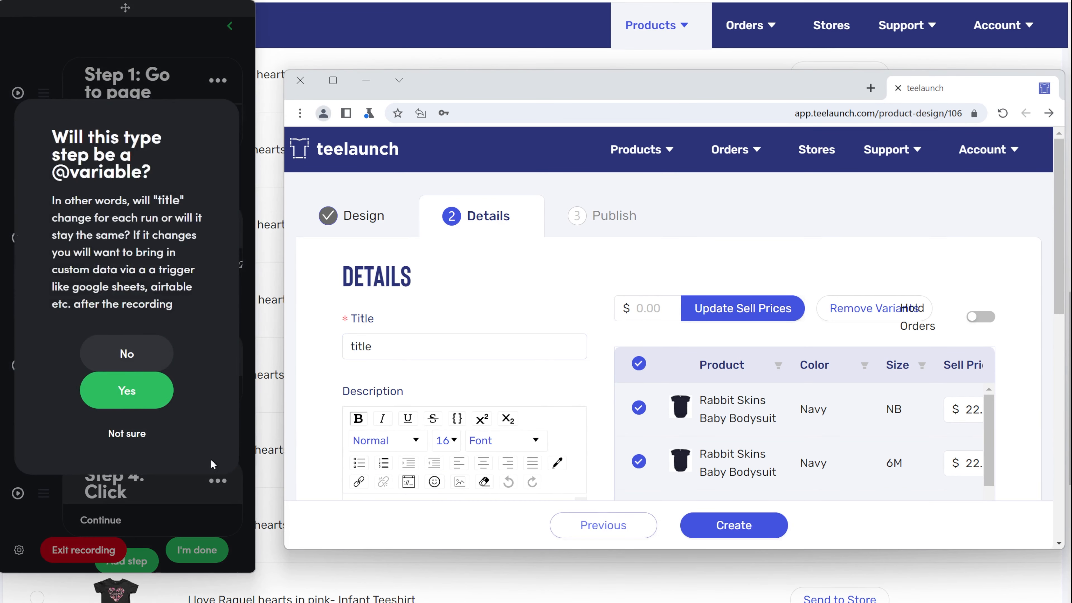
click(127, 390)
scroll(199, 417, down, 8)
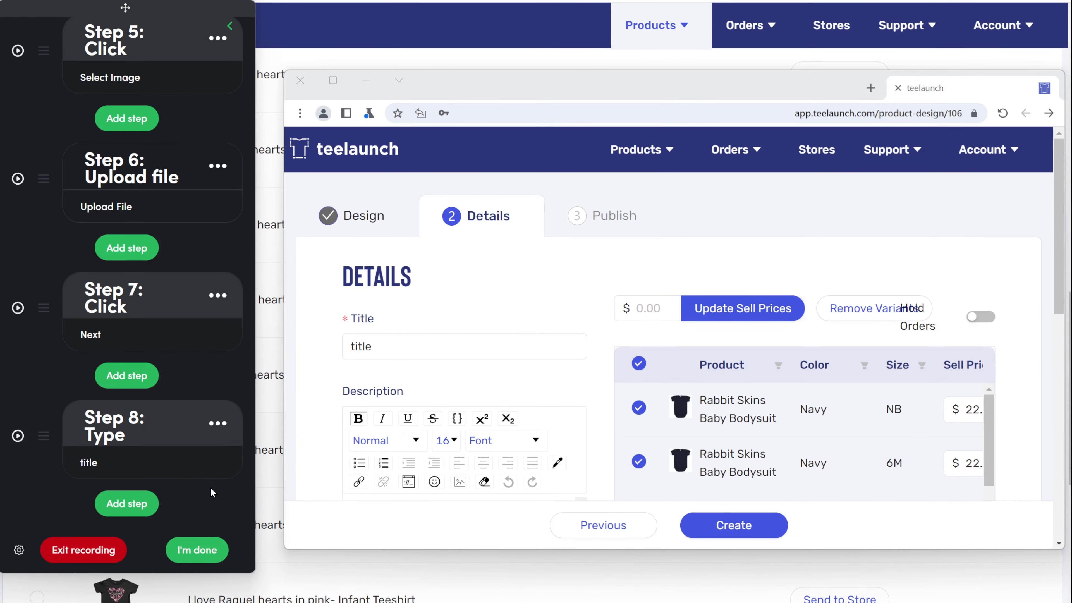
Add a Type price step entering 35 into the price field as a fixed value
click(152, 502)
click(118, 328)
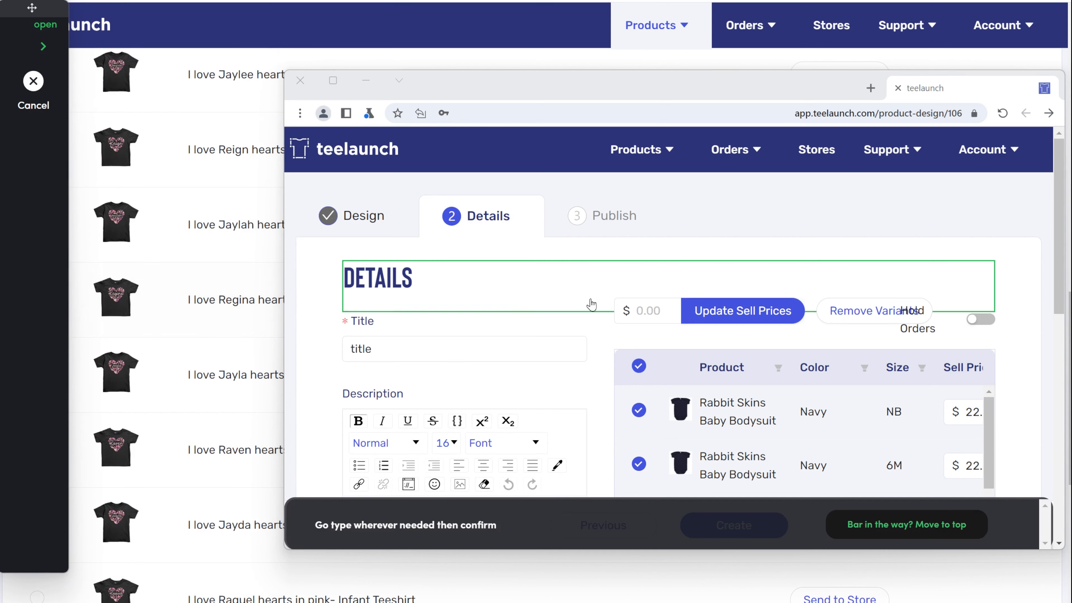
click(637, 311)
text(35)
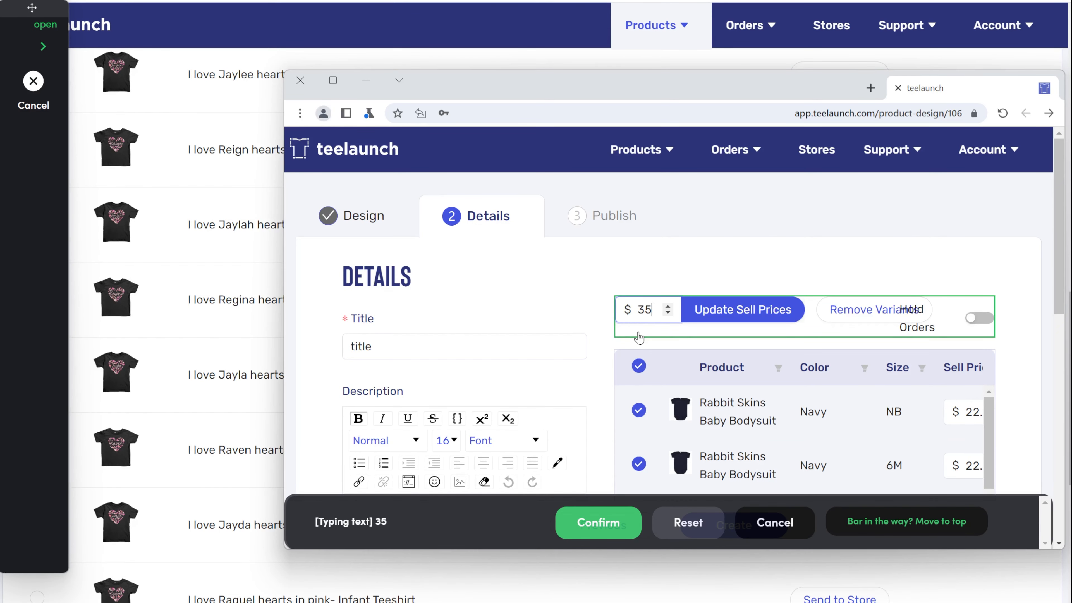
click(623, 526)
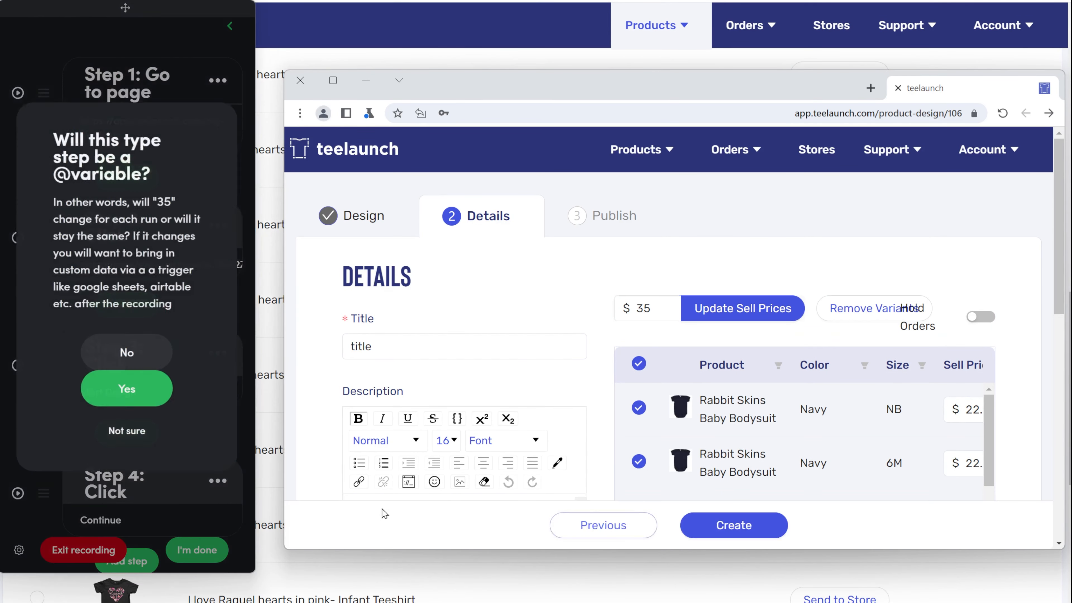
click(145, 353)
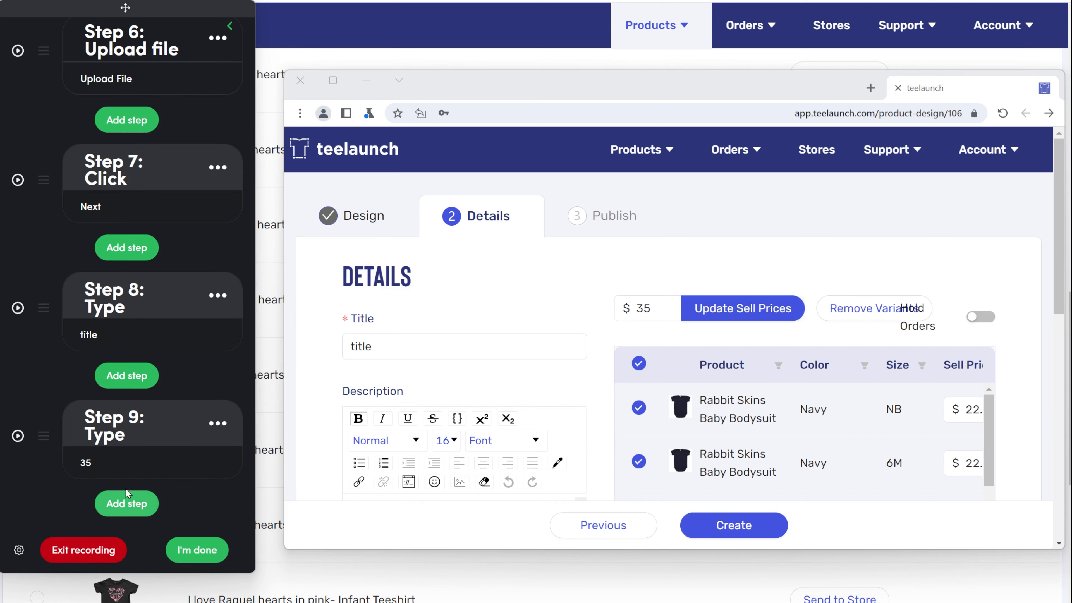
Record a click step setting the description and pricing as default
click(138, 256)
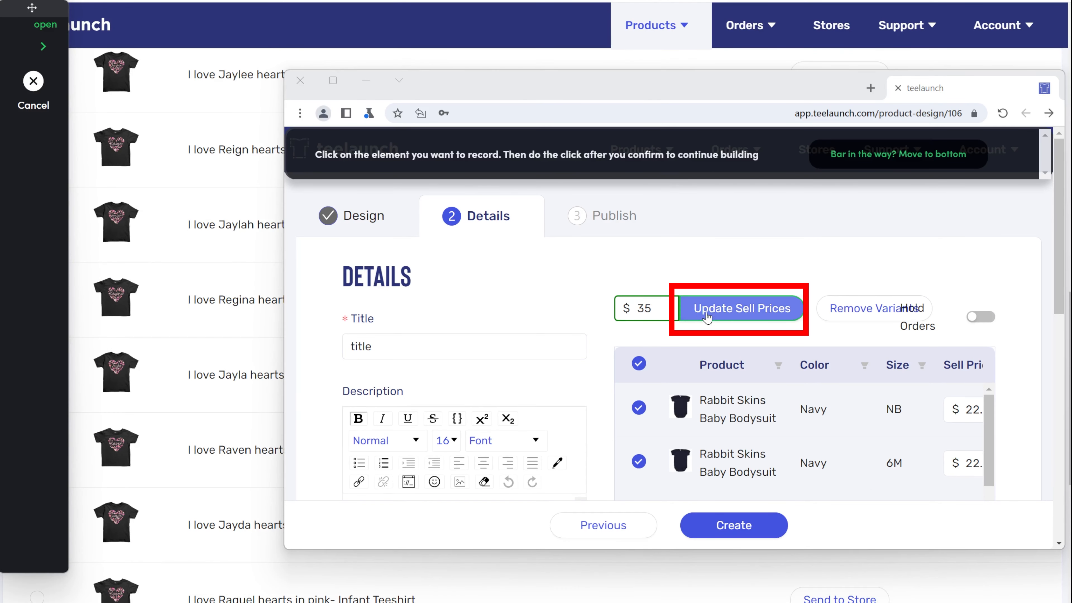
click(725, 315)
click(682, 153)
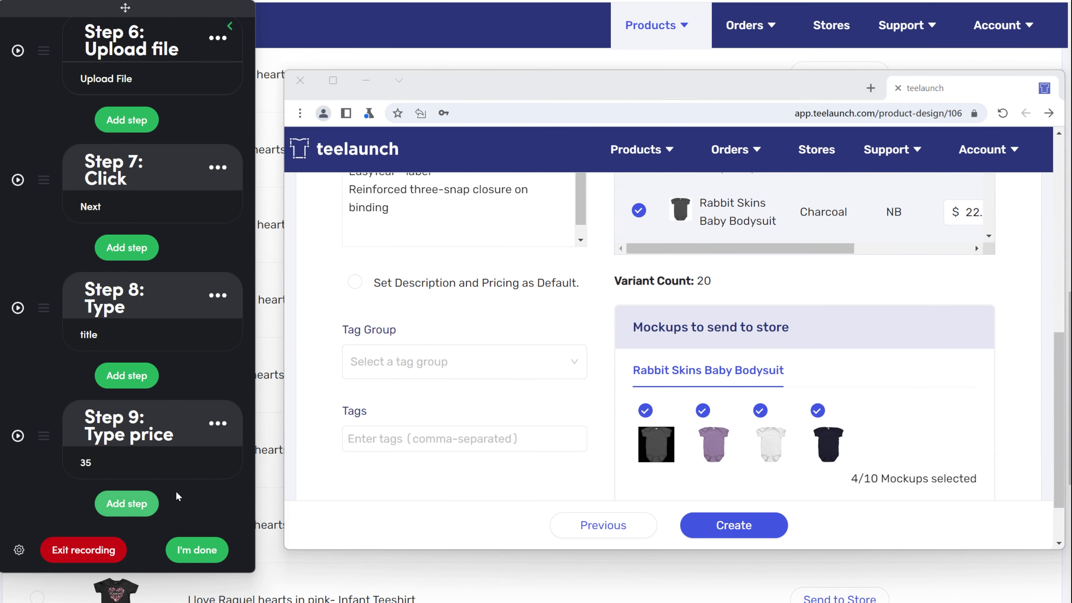
click(365, 284)
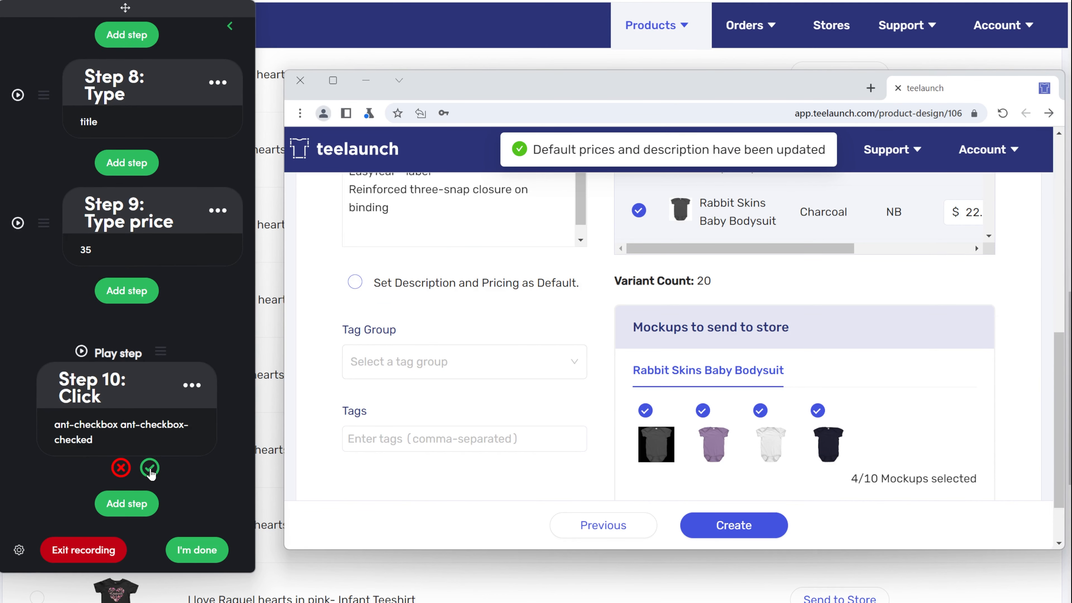
Keep the default checkbox step and record the Create click as step 11, creating the bodysuit
click(150, 473)
click(98, 253)
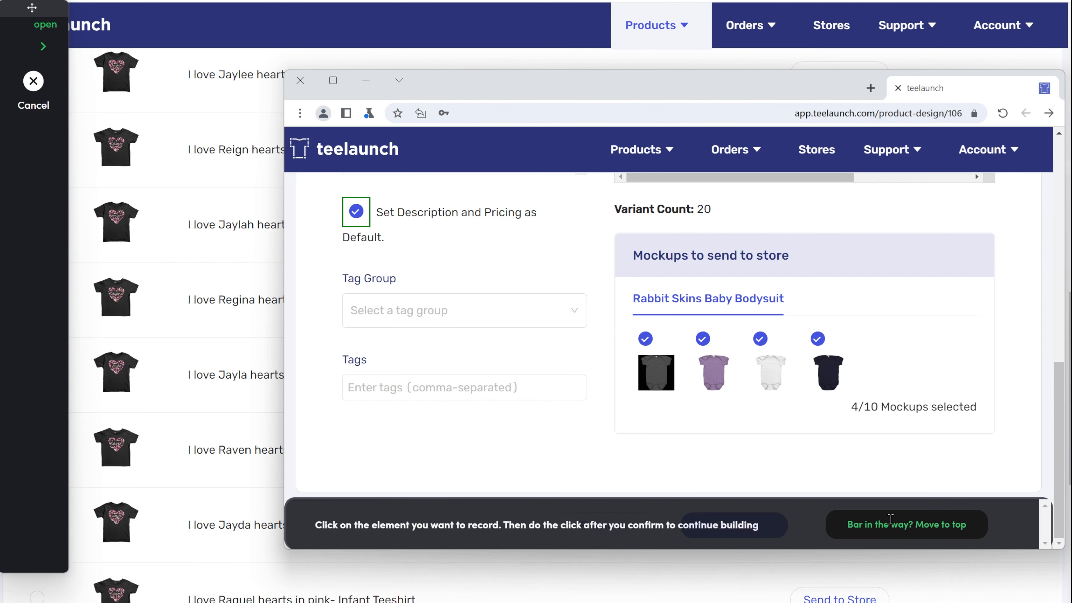
click(922, 535)
click(735, 527)
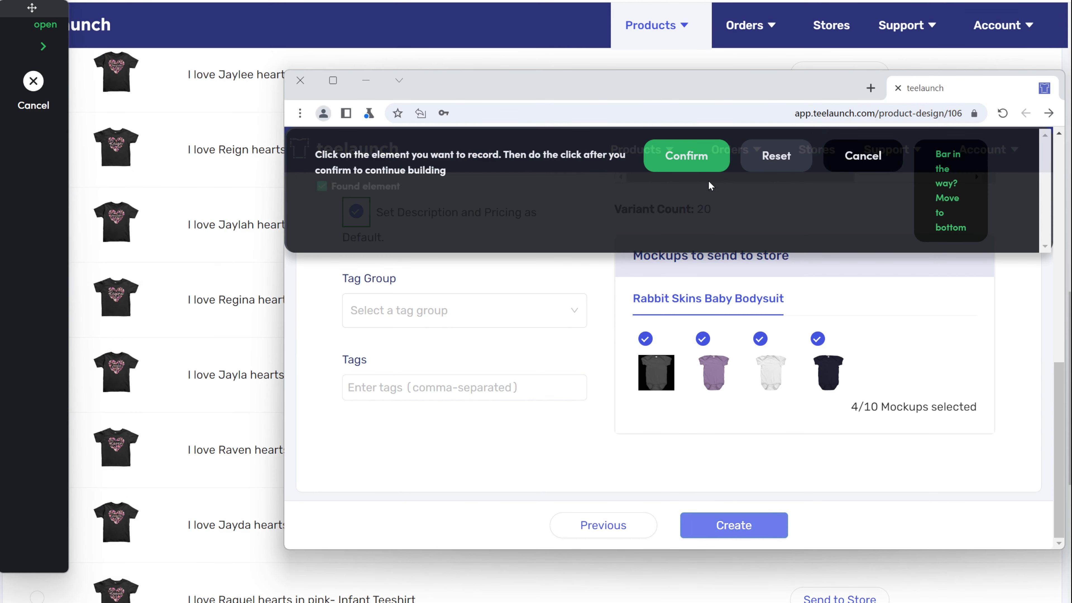
click(690, 162)
scroll(157, 480, down, 2)
scroll(157, 480, down, 10)
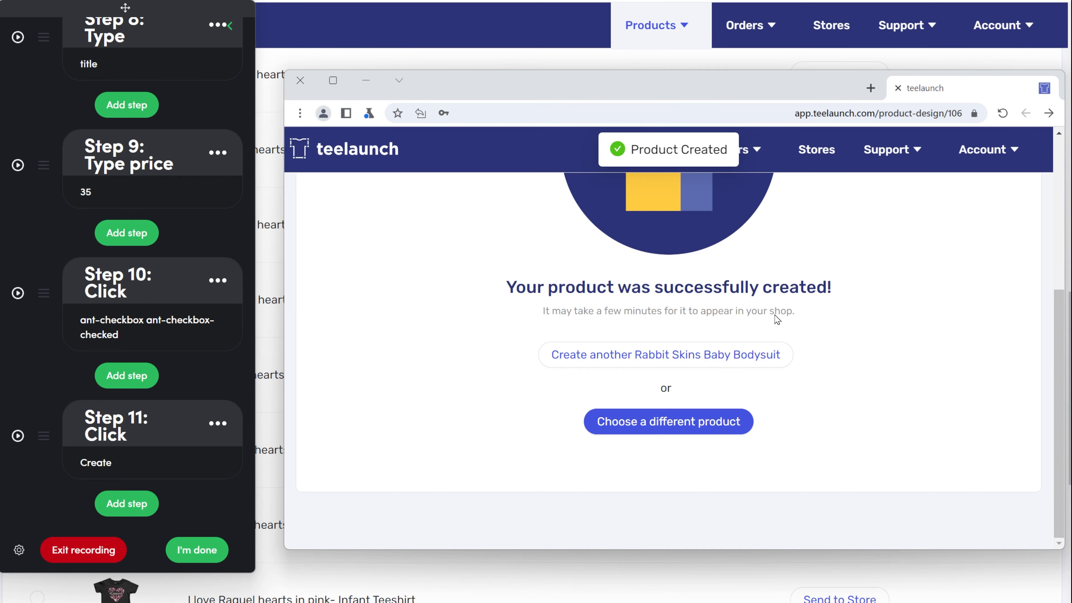
click(196, 550)
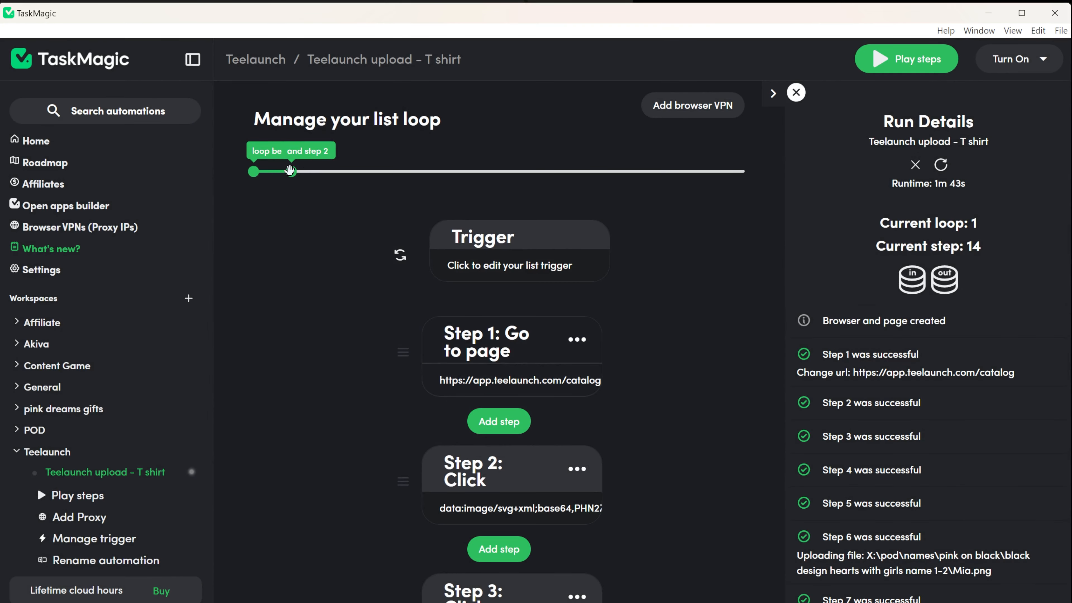
Extend the list loop to cover steps 1 through 14 and open the trigger's Setup List Schedule
drag(290, 169, 736, 188)
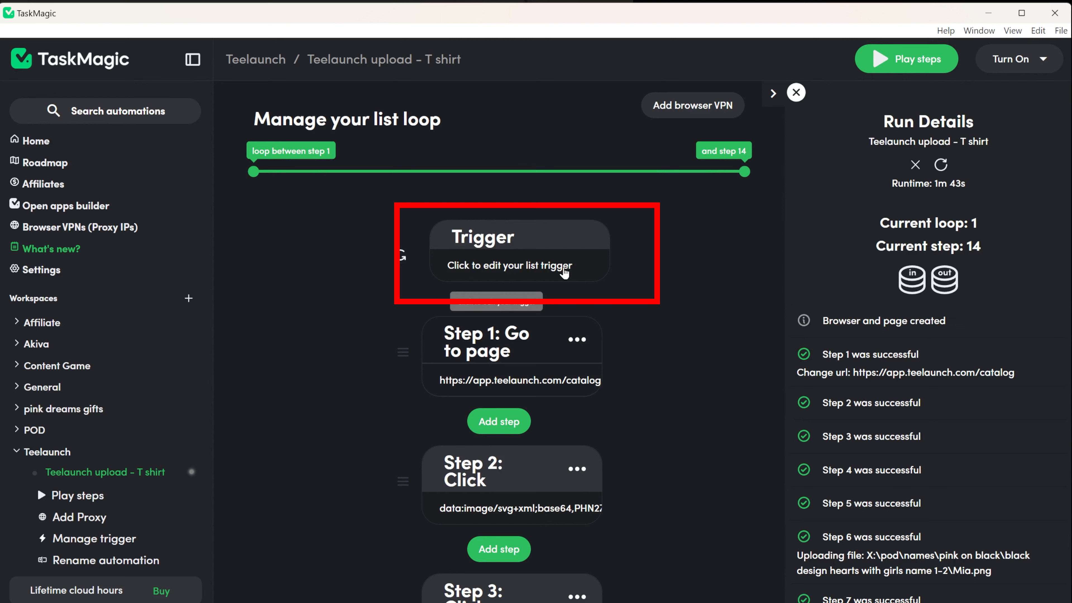
click(564, 273)
scroll(641, 429, down, 5)
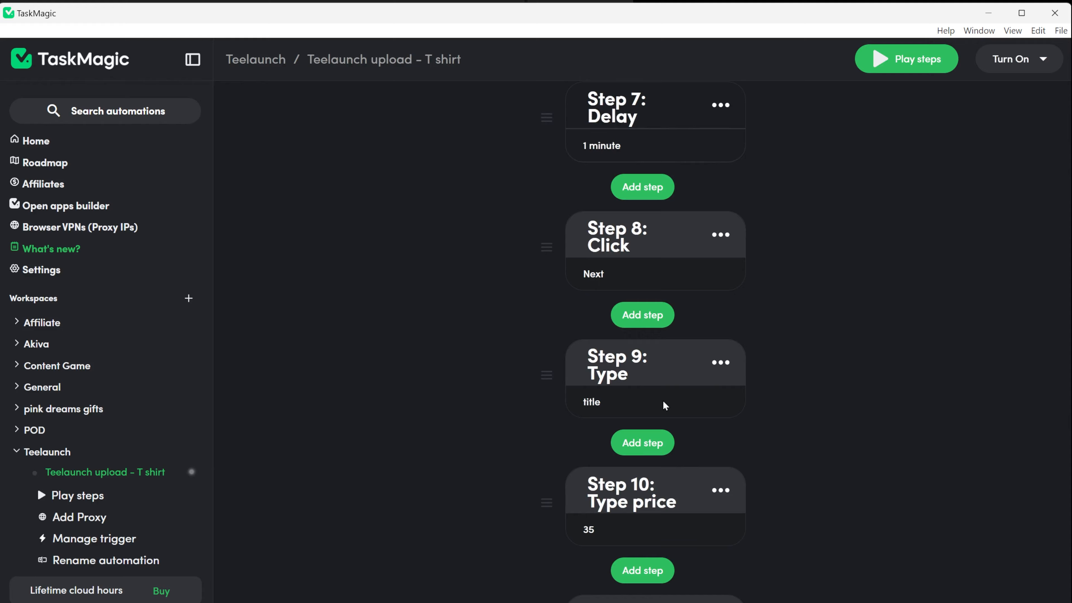
click(665, 407)
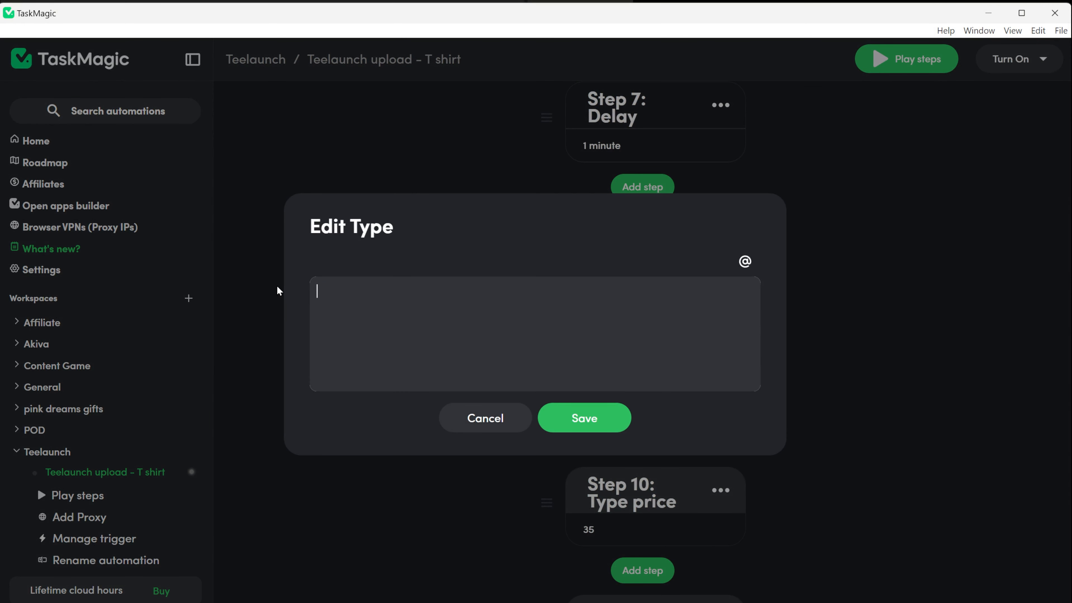
click(744, 262)
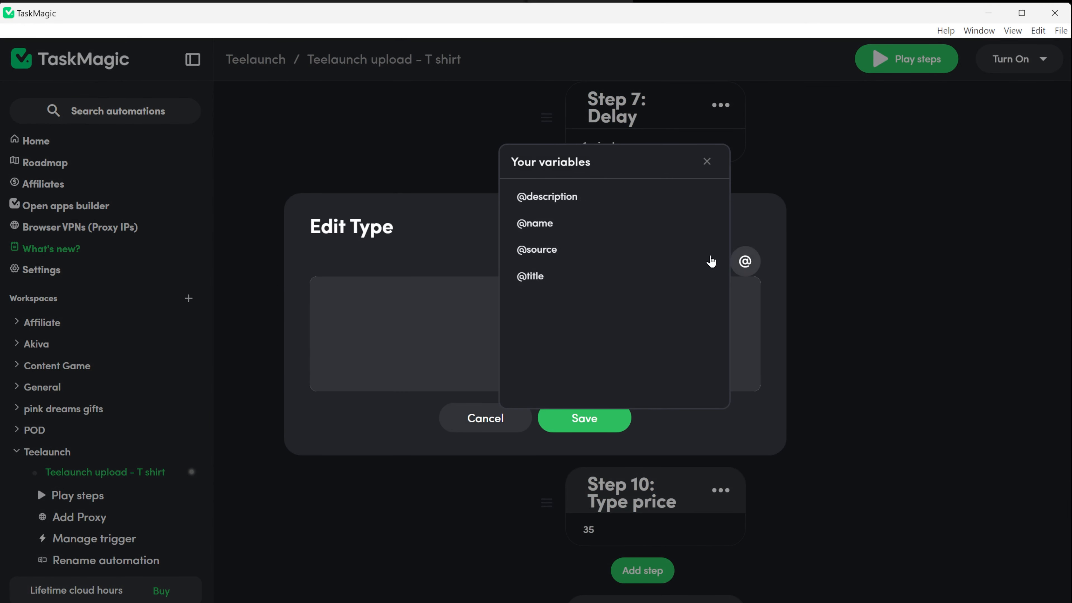
click(603, 283)
click(603, 419)
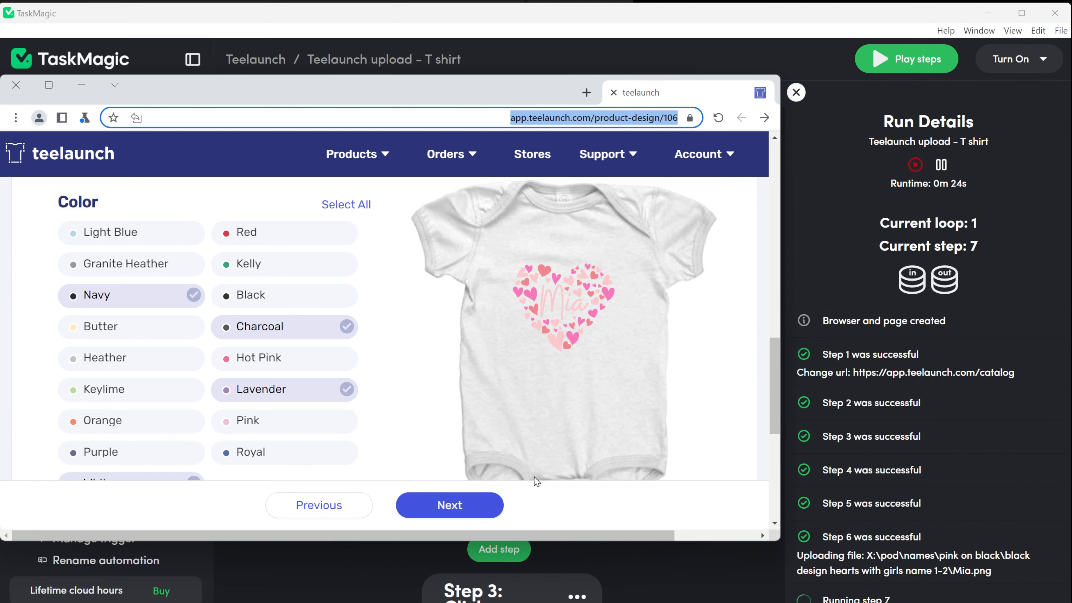
scroll(918, 525, down, 5)
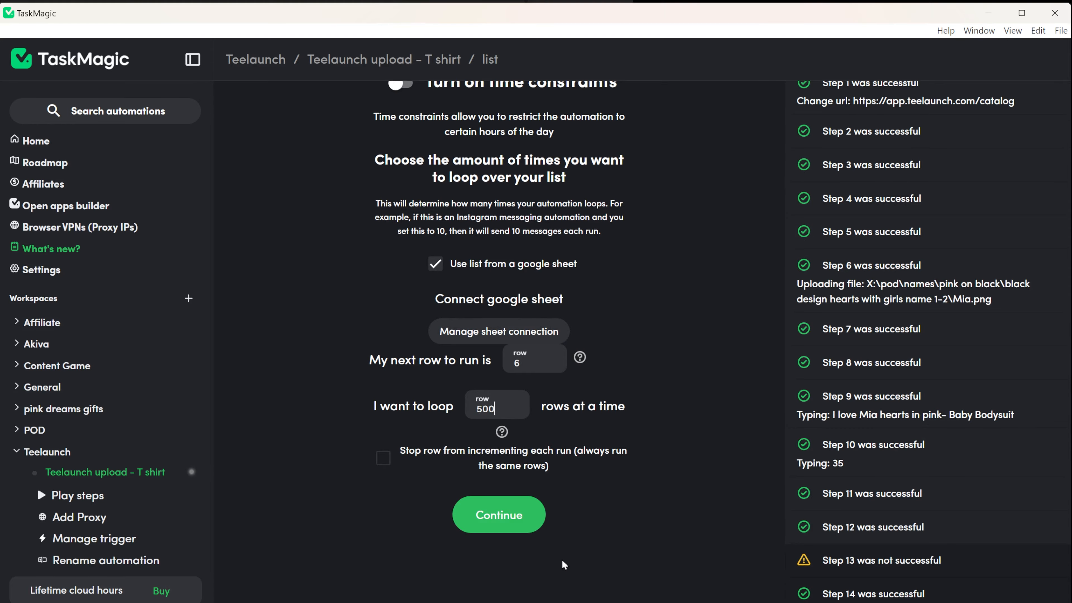
Duplicate the T shirt automation and name the copy 'Teelaunch upload - some other products'
click(530, 528)
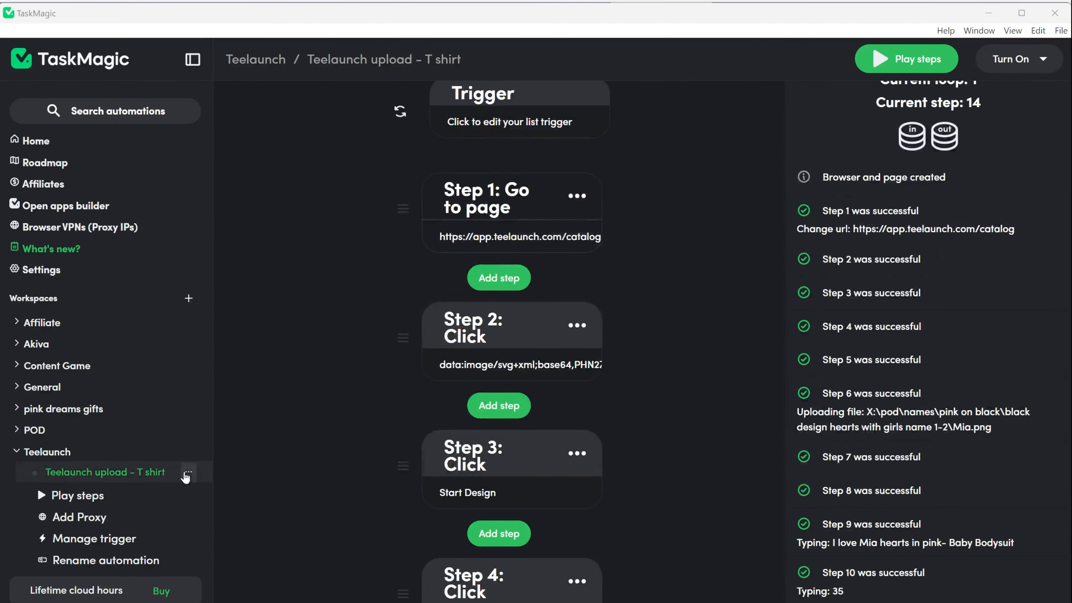
click(203, 461)
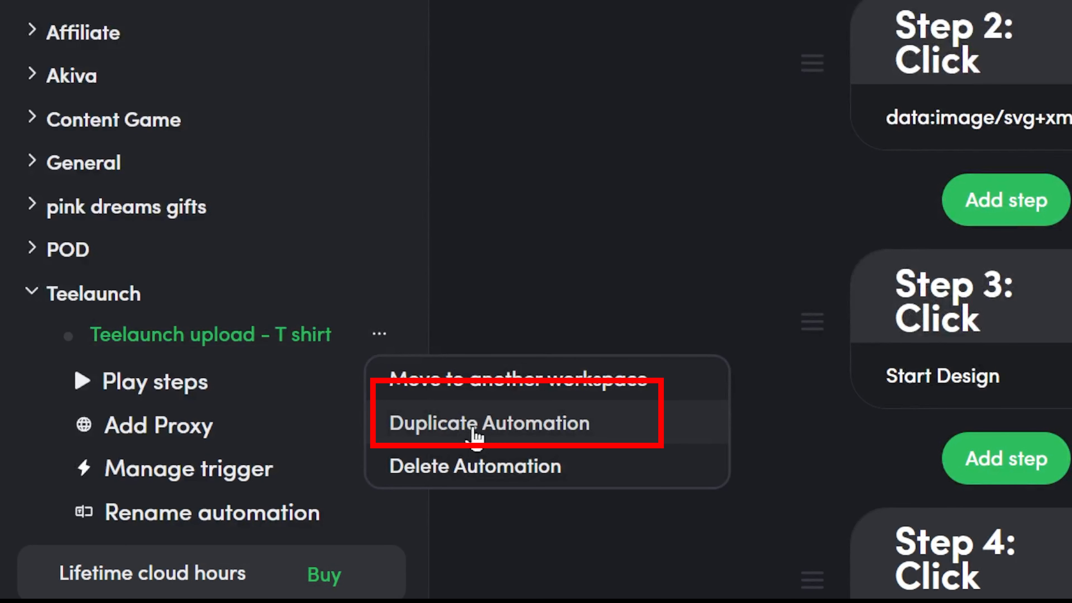
click(475, 433)
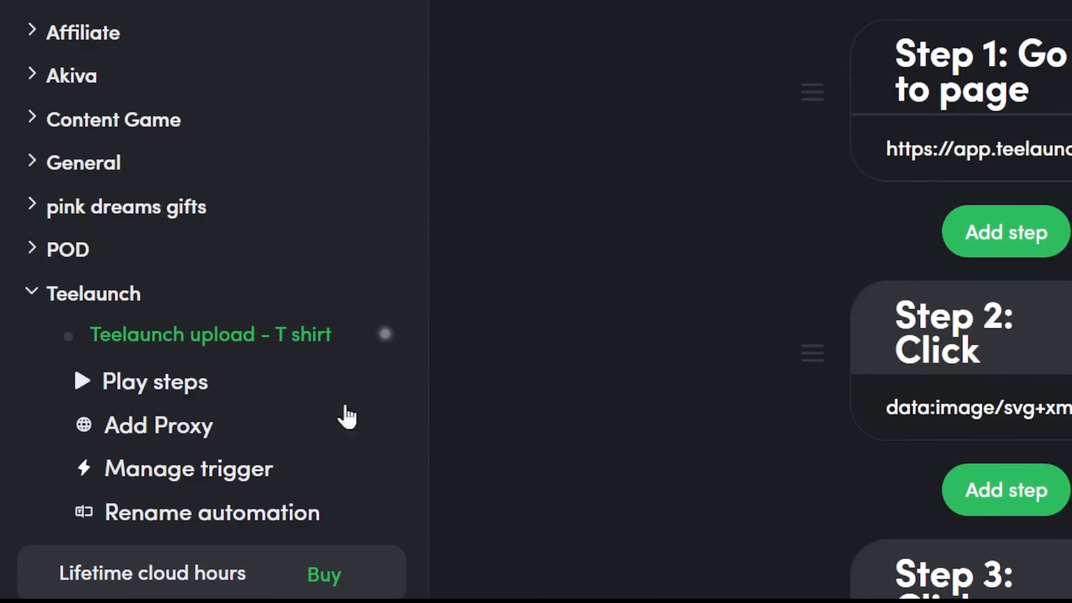
key(BackSpace)
key(BackSpace)
key(BackSpace)
key(BackSpace)
key(BackSpace)
key(BackSpace)
key(BackSpace)
key(BackSpace)
key(BackSpace)
key(BackSpace)
key(BackSpace)
key(BackSpace)
key(BackSpace)
key(BackSpace)
text(some other products)
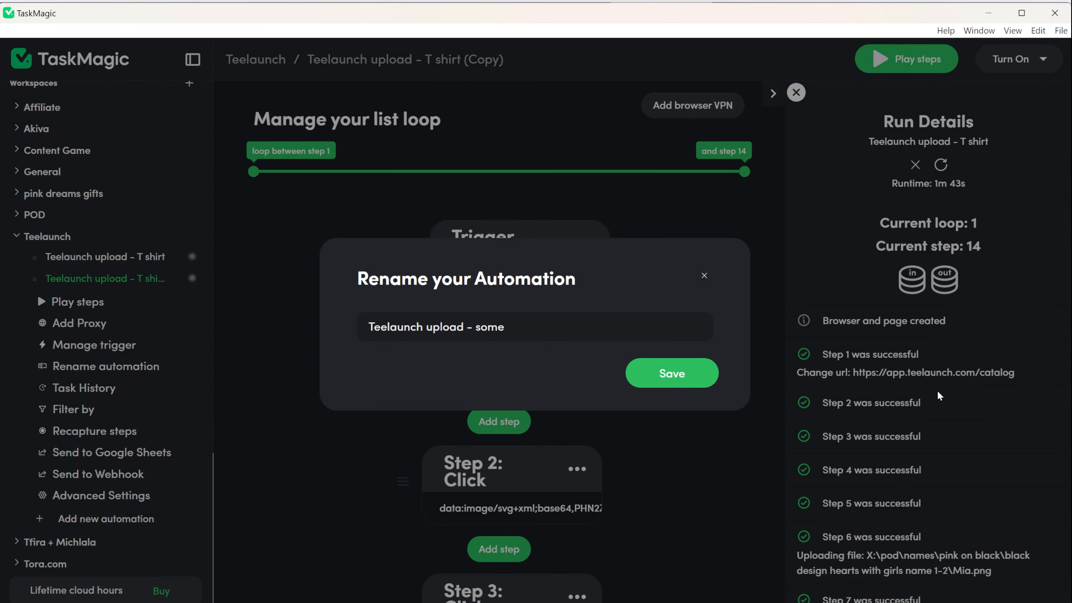
key(Return)
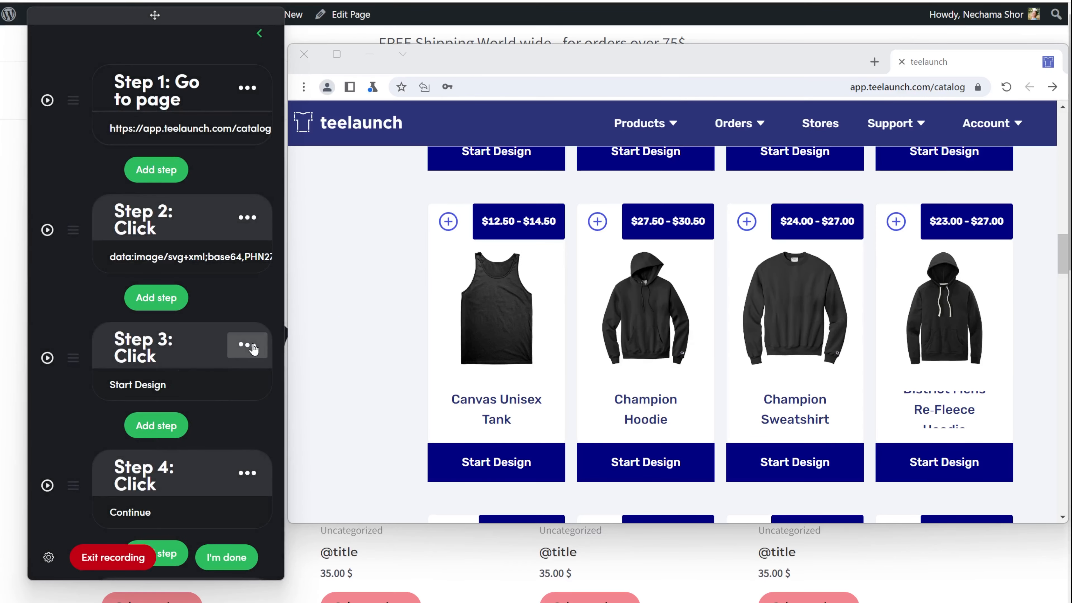
Delete the old Start Design step and record a click on the Champion Hoodie's Start Design
click(248, 345)
click(216, 518)
click(143, 295)
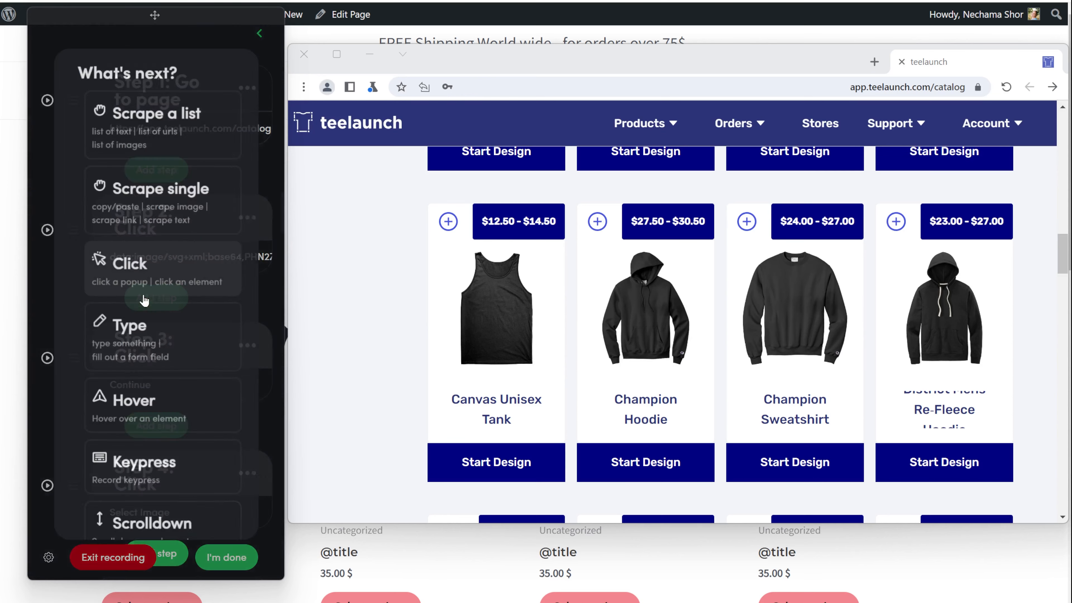
click(142, 264)
click(600, 465)
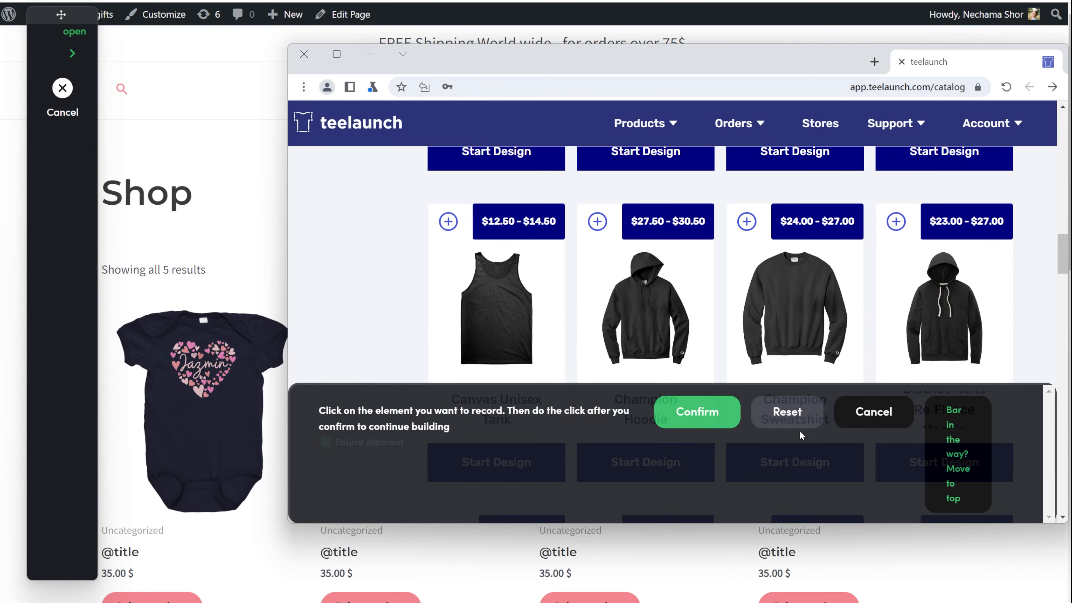
click(701, 414)
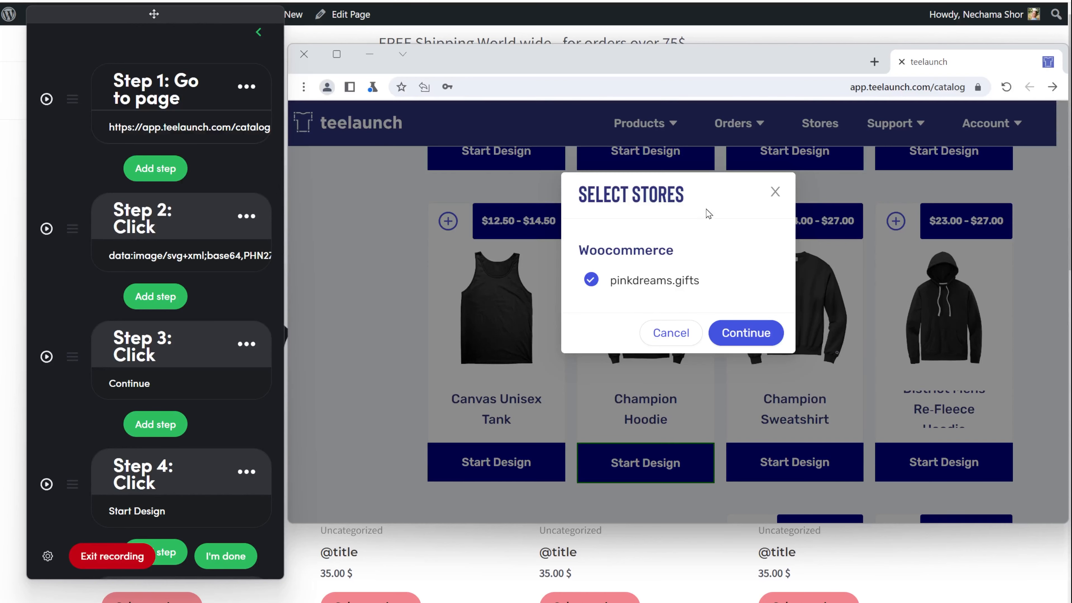
click(774, 192)
Move the new Start Design step above Continue and test-run steps 3 and 4
drag(75, 497, 82, 361)
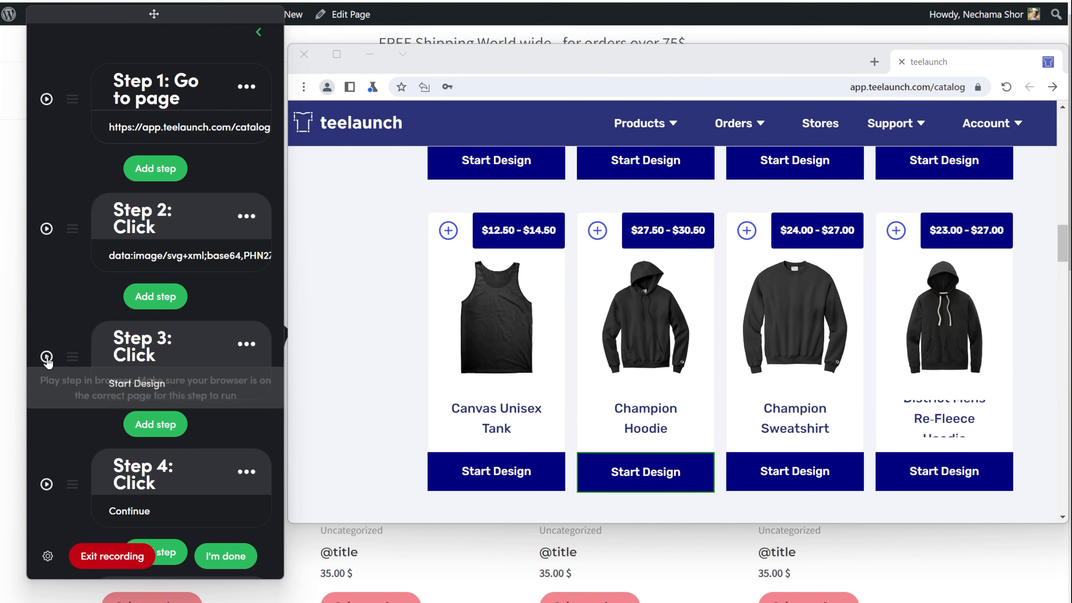
click(46, 357)
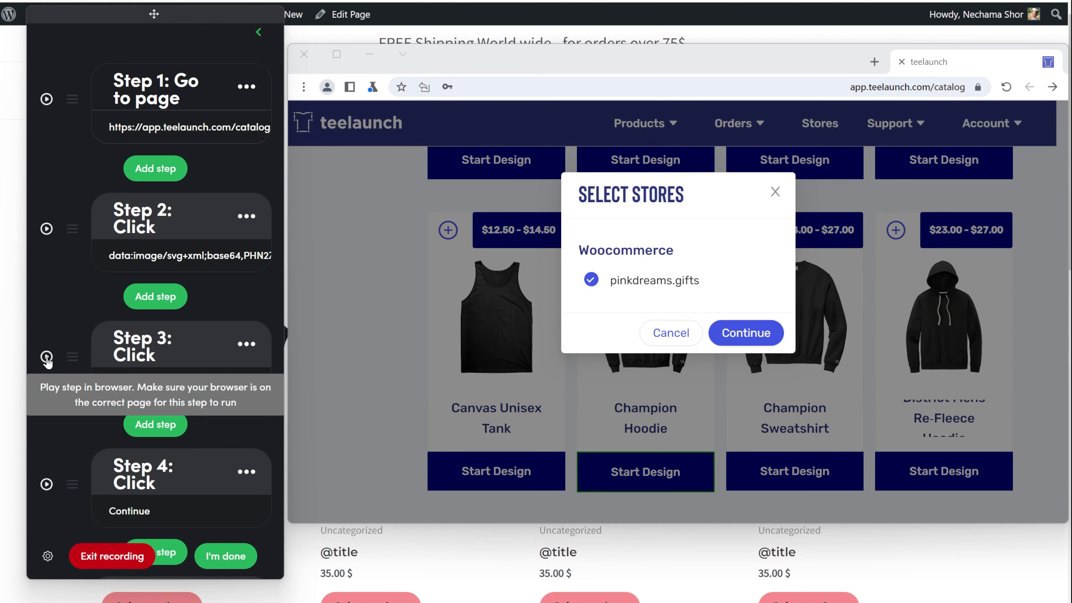
click(47, 484)
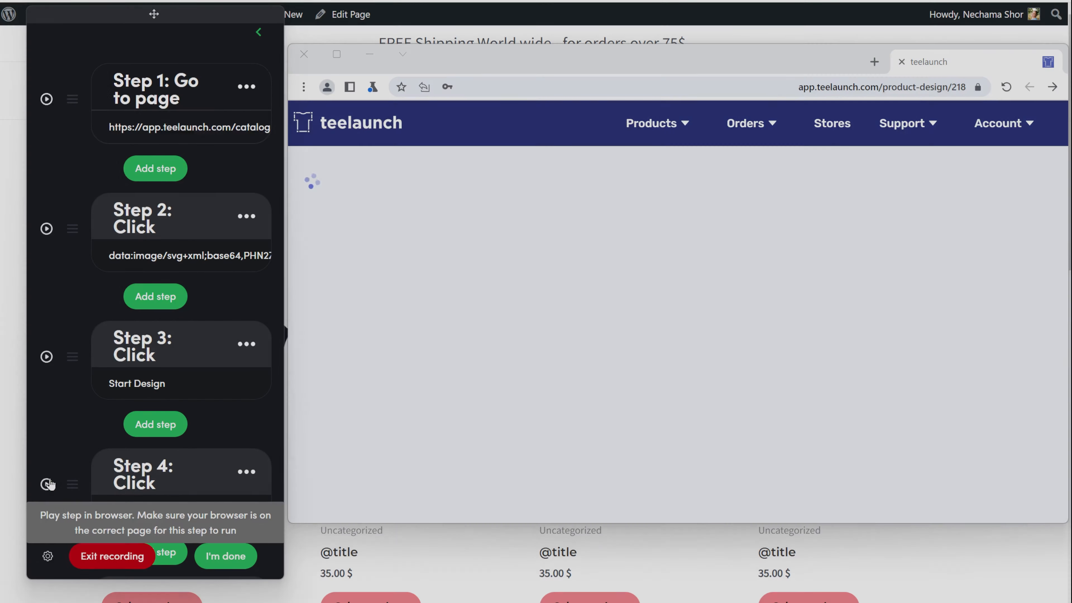